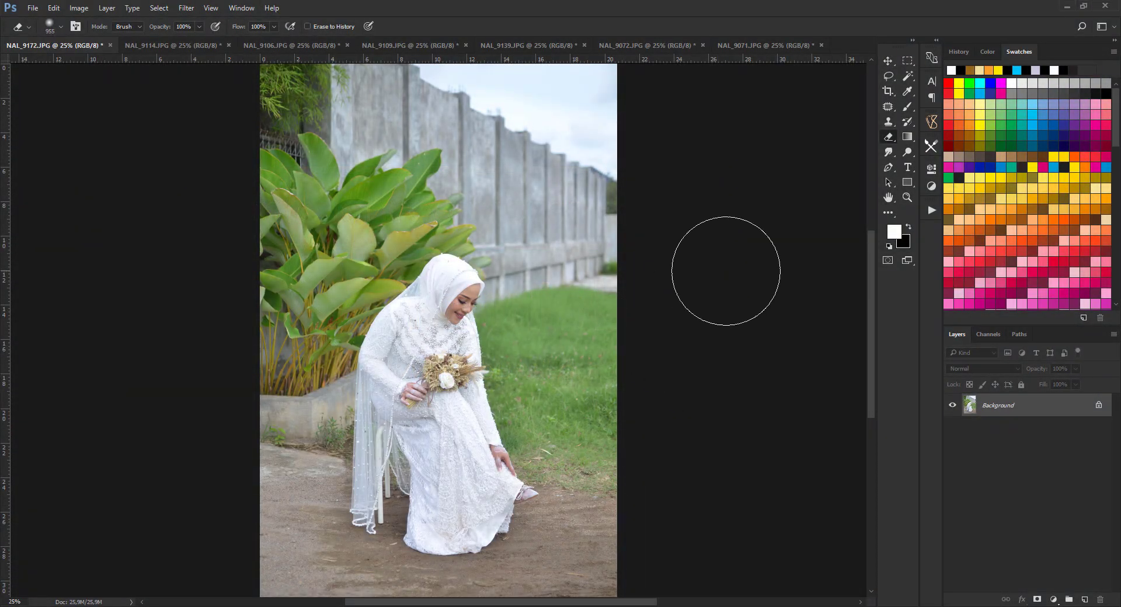
Patch out the small spot beside the bride's eye in NAL_9172
key("ctrl+plus")
key("ctrl+plus")
key("ctrl+plus")
left_click(886, 107)
key("ctrl+plus")
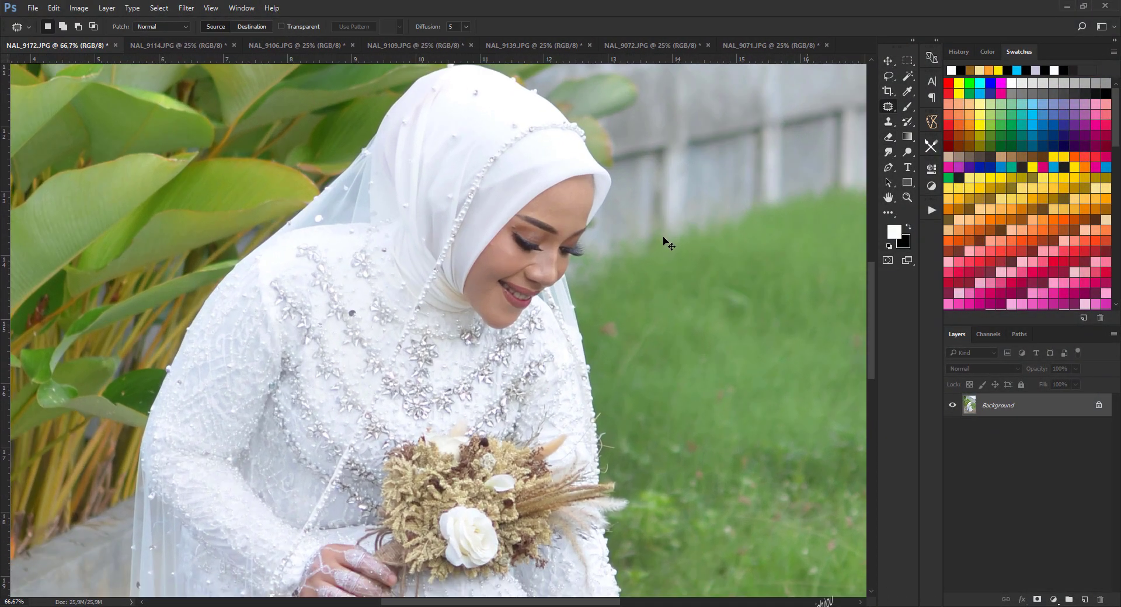
key("ctrl+plus")
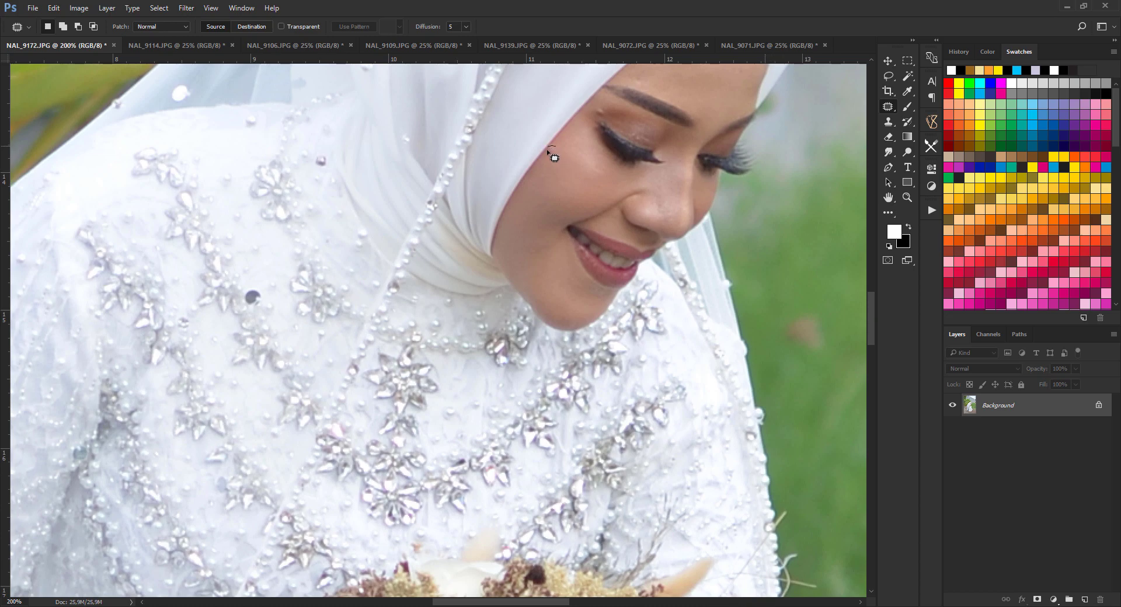
left_click_drag(551, 155, 607, 105)
key("ctrl+d")
key("ctrl+minus")
key("ctrl+minus")
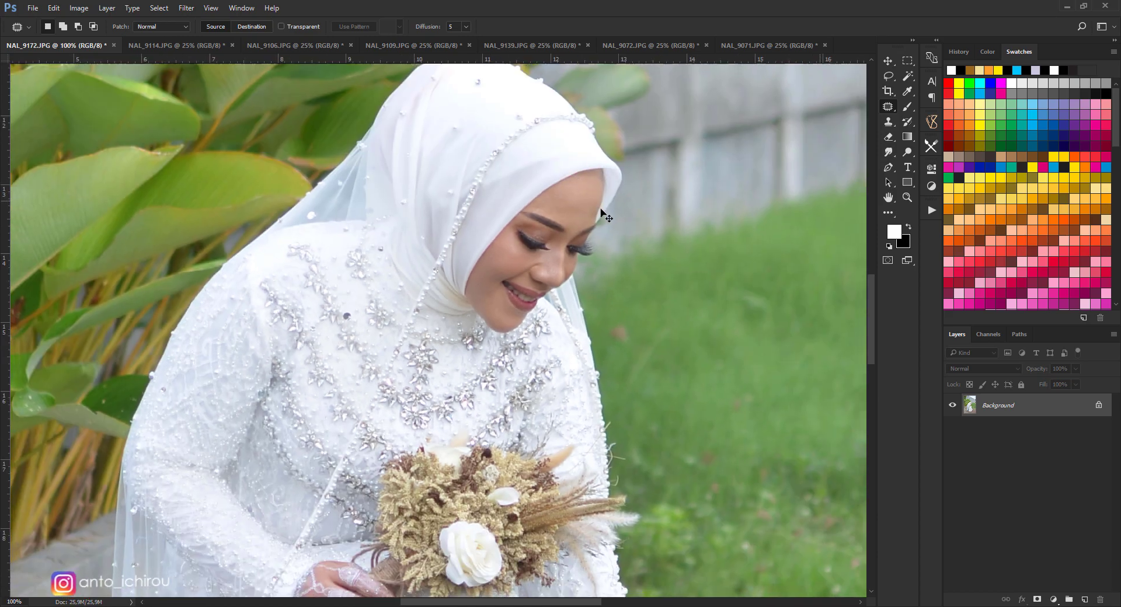
key("ctrl+minus")
key("ctrl+minus")
Apply the bbl user preset to the photo in the Camera Raw Filter
left_click(191, 12)
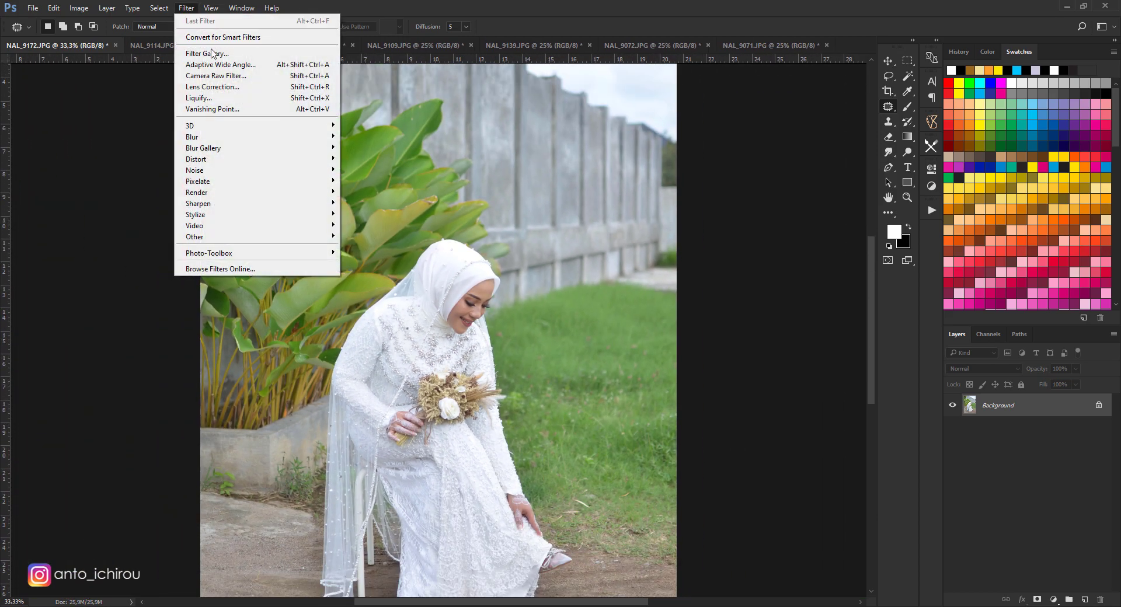
left_click(216, 76)
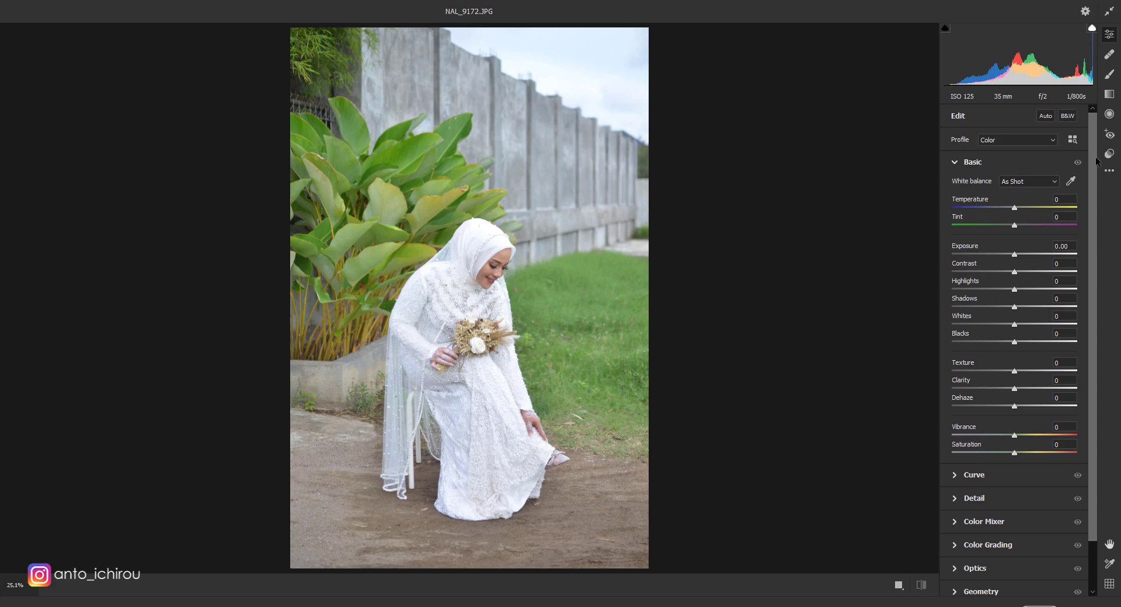
left_click(1109, 153)
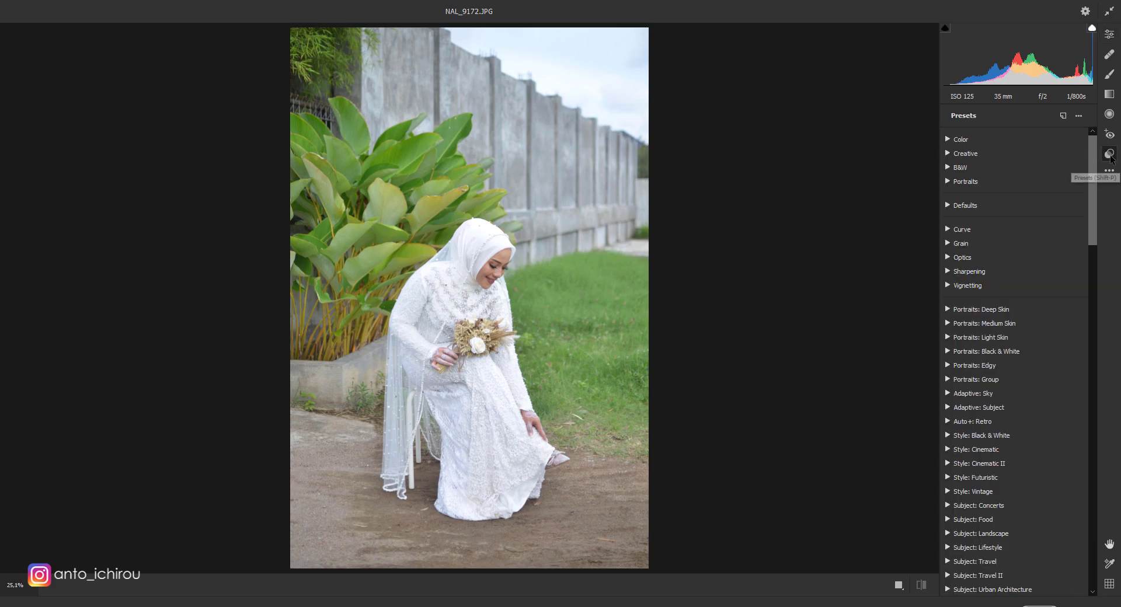
scroll(1069, 281, "down", 5)
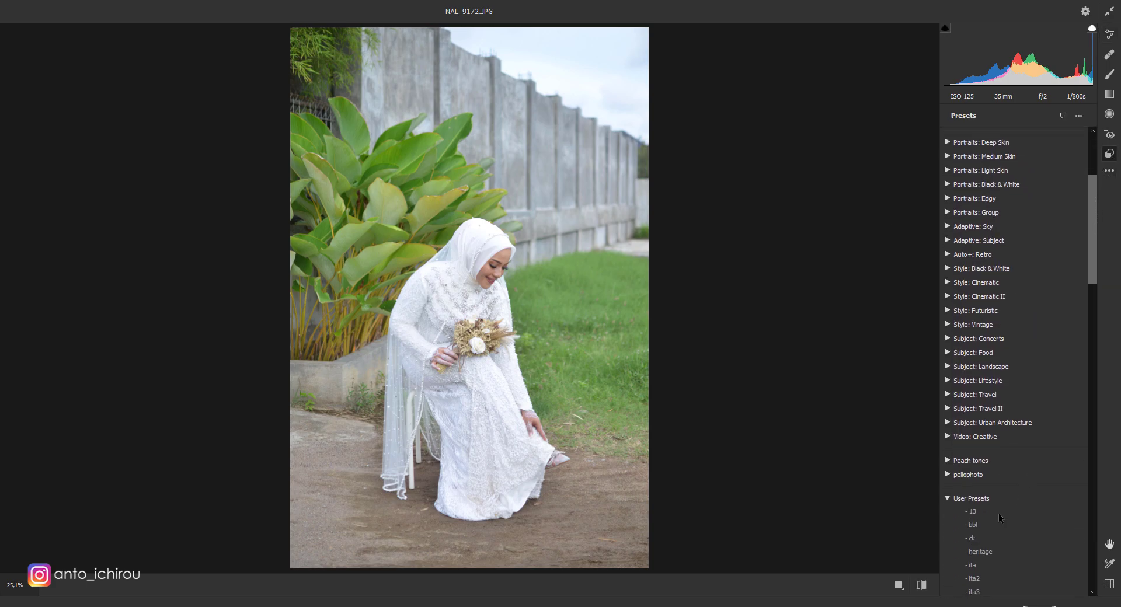
left_click(990, 524)
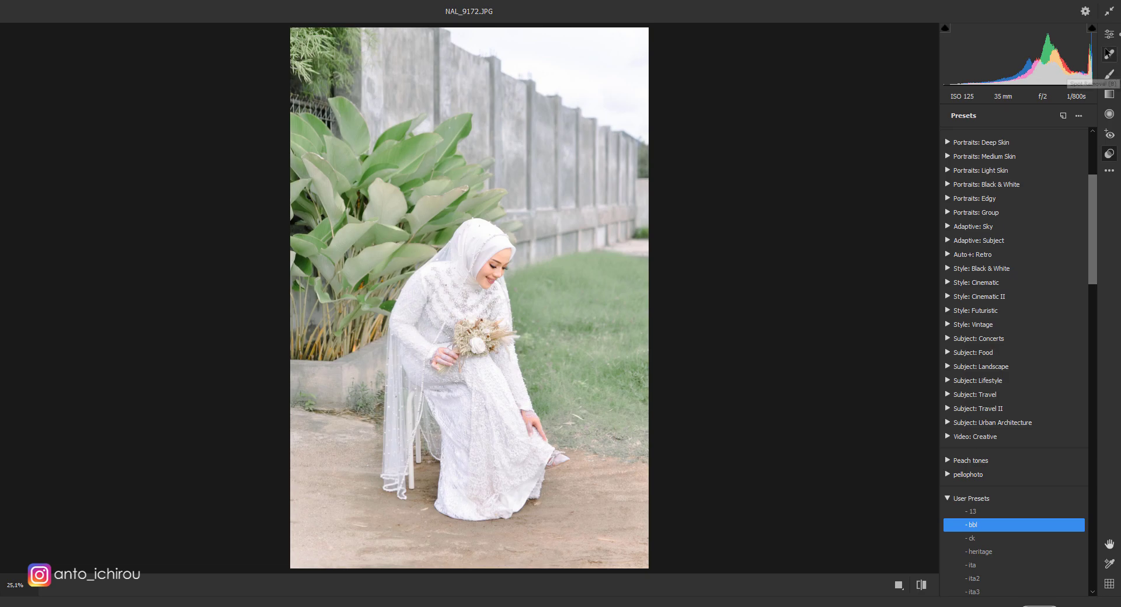
left_click(1109, 35)
key("ctrl+equal")
key("ctrl+equal")
key("ctrl+equal")
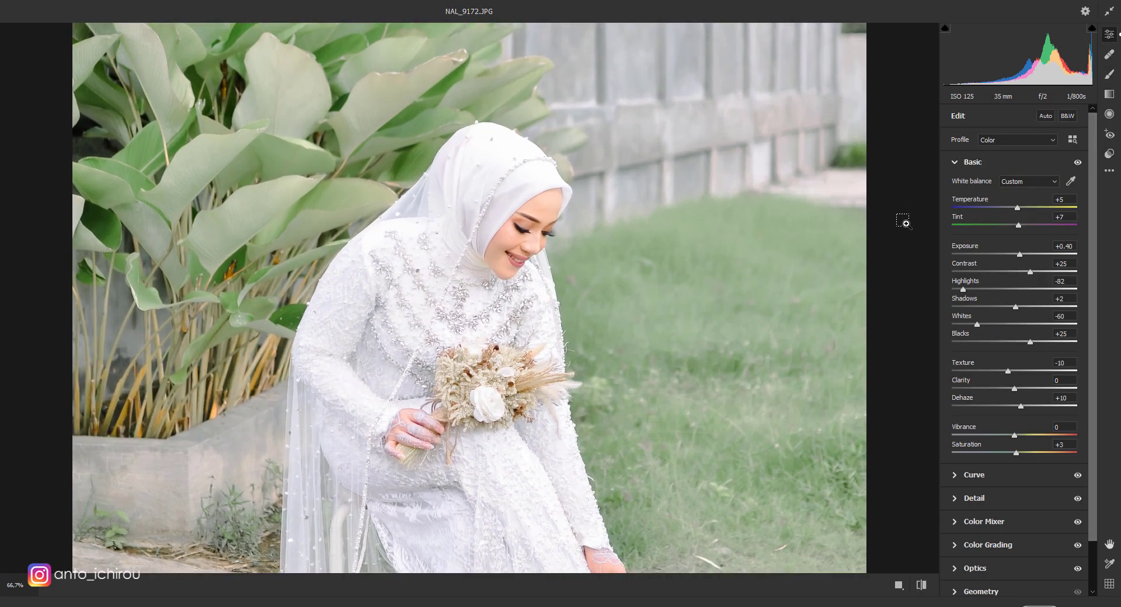
key("ctrl+minus")
key("ctrl+minus")
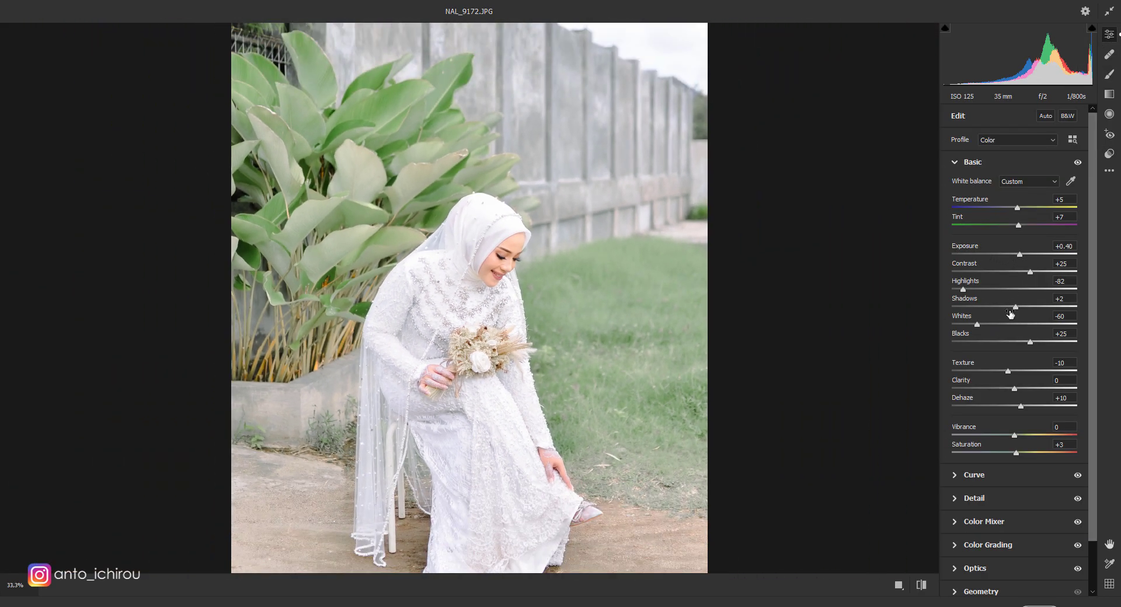
Tune Blacks to -24, Saturation -5, Contrast +15 and Temperature +7
left_click_drag(1025, 342, 998, 348)
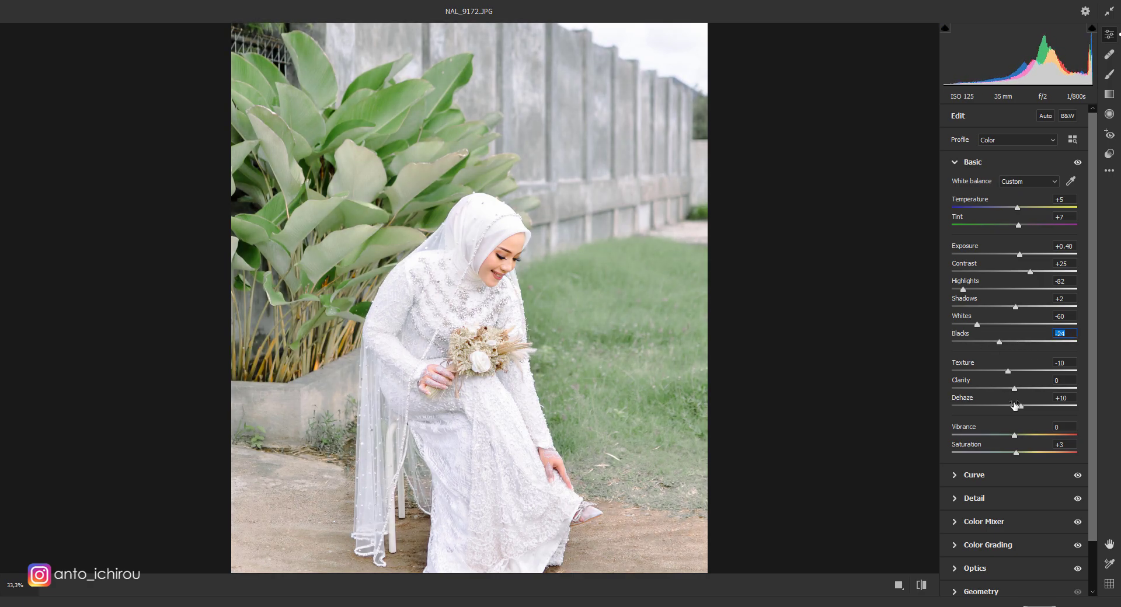
left_click_drag(1016, 453, 1014, 453)
left_click_drag(1029, 271, 1019, 253)
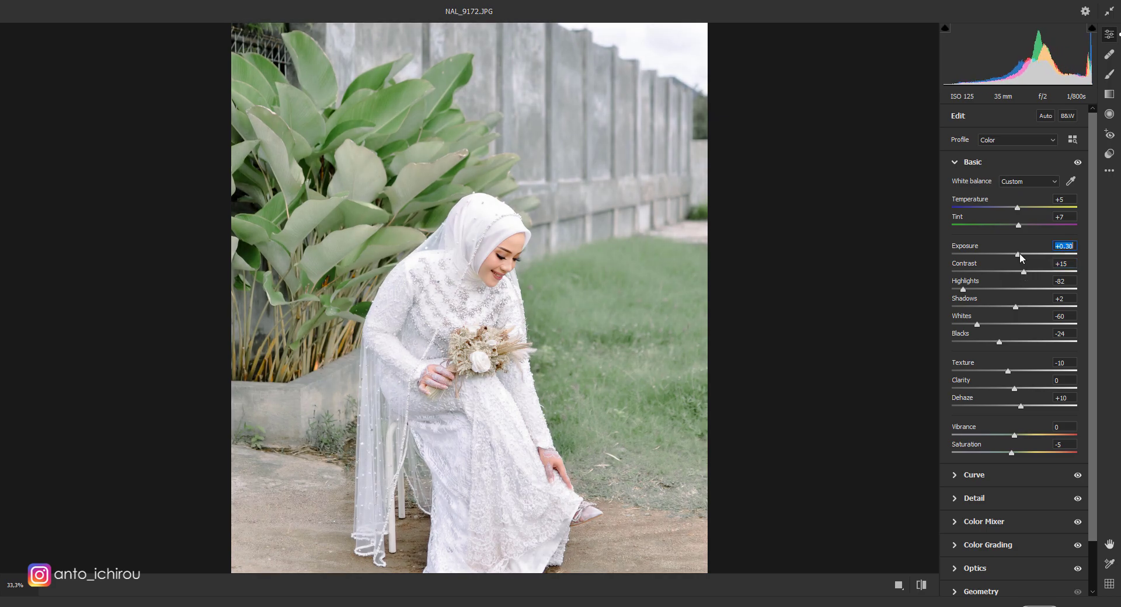
left_click(1016, 209)
left_click_drag(1018, 212, 1018, 212)
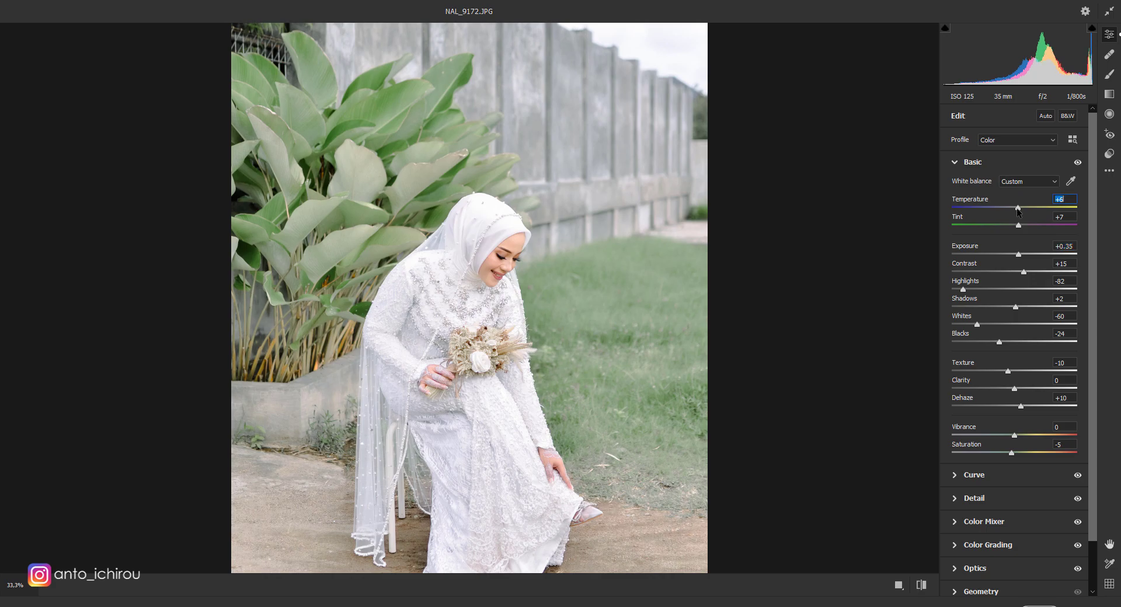
left_click(903, 302)
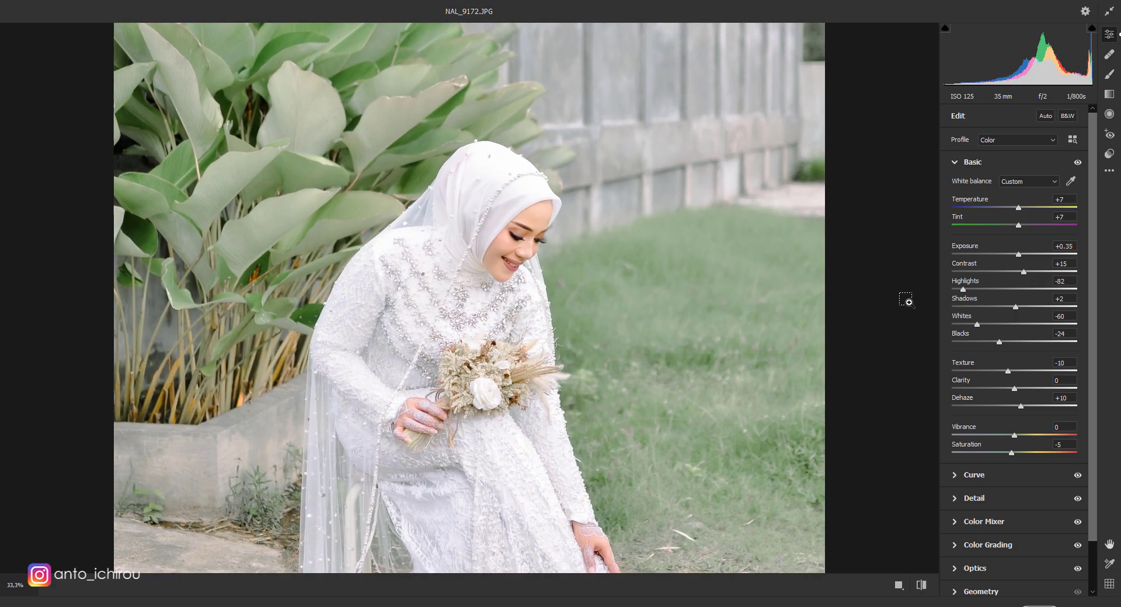
left_click(905, 302)
left_click(878, 324)
left_click(872, 320)
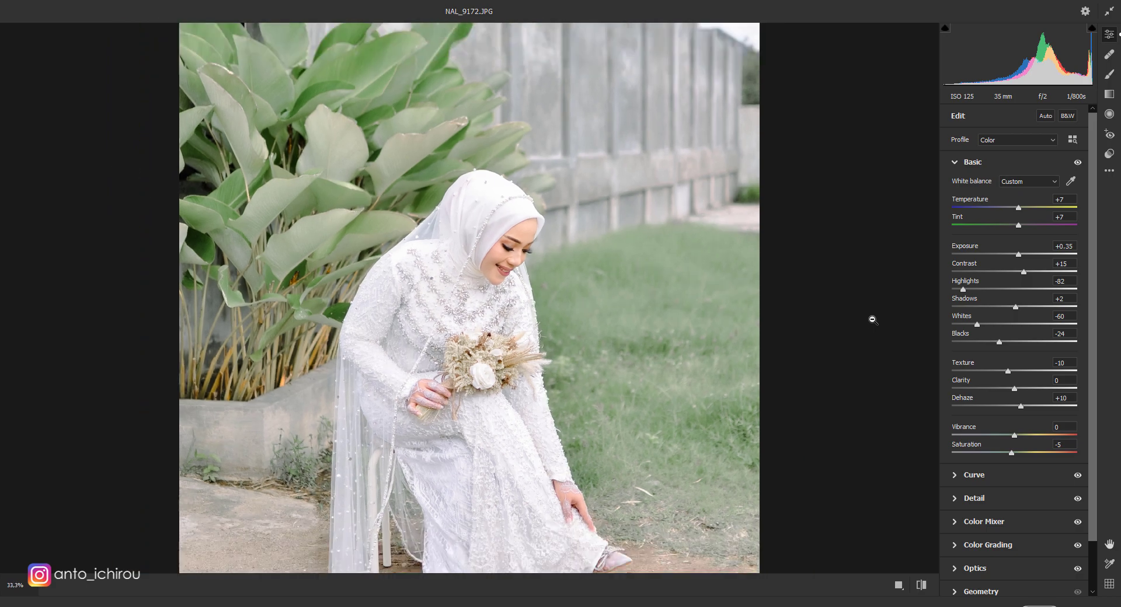
Set Greens saturation to -50 in the Color Mixer
left_click(956, 162)
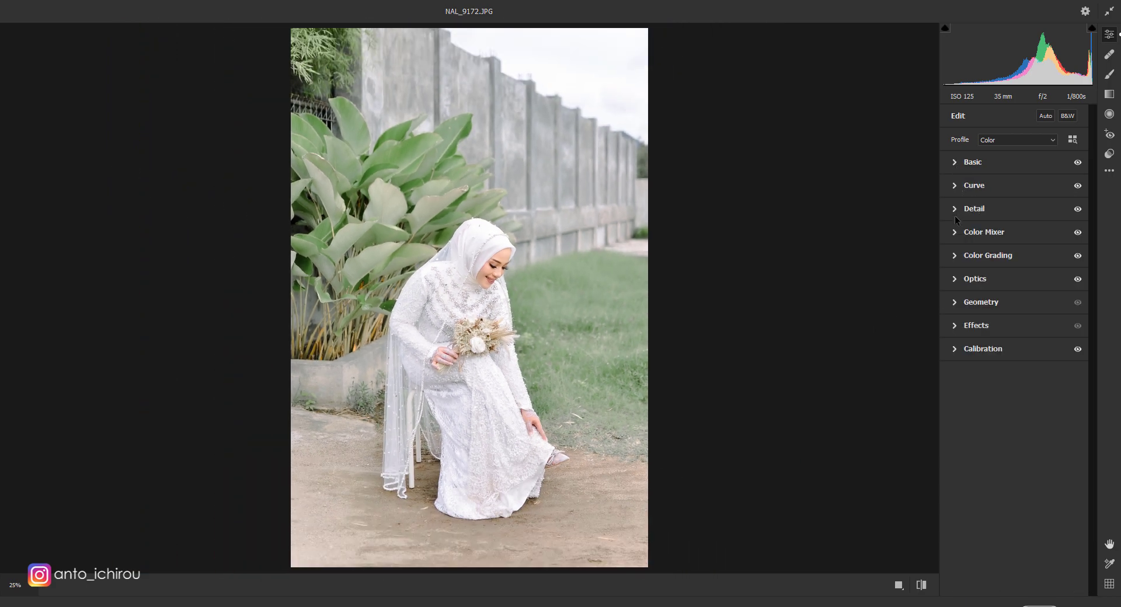
left_click(955, 233)
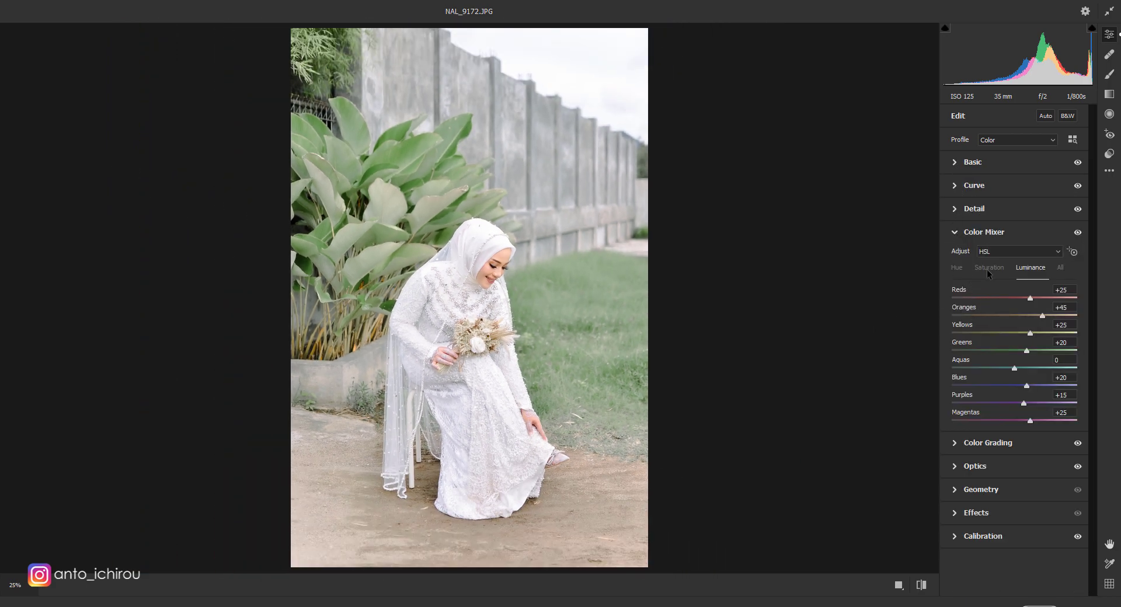
left_click(987, 268)
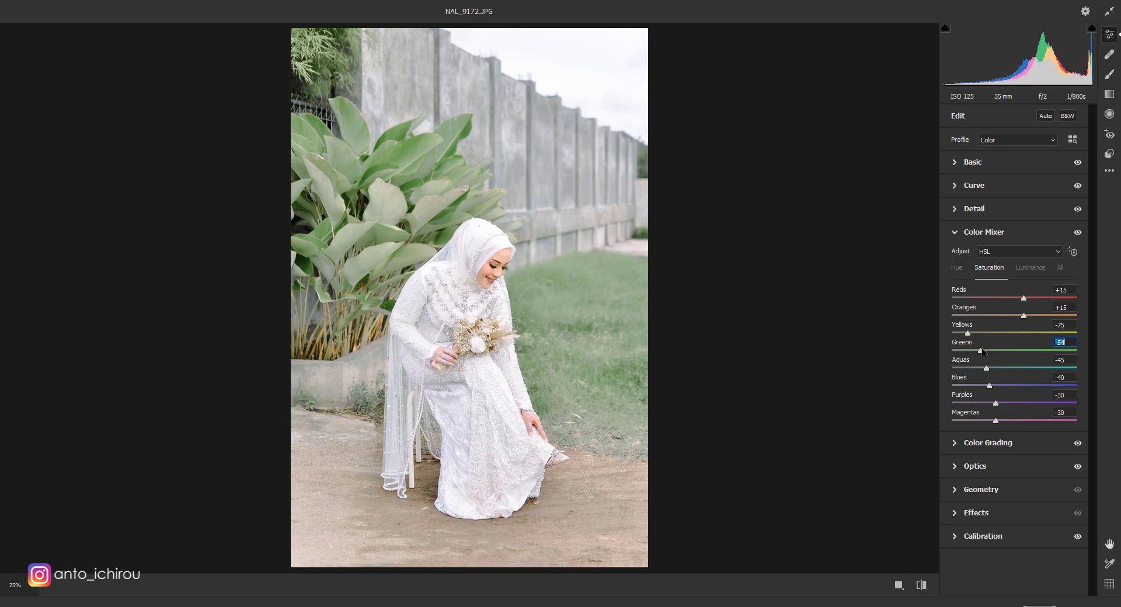
left_click(921, 341)
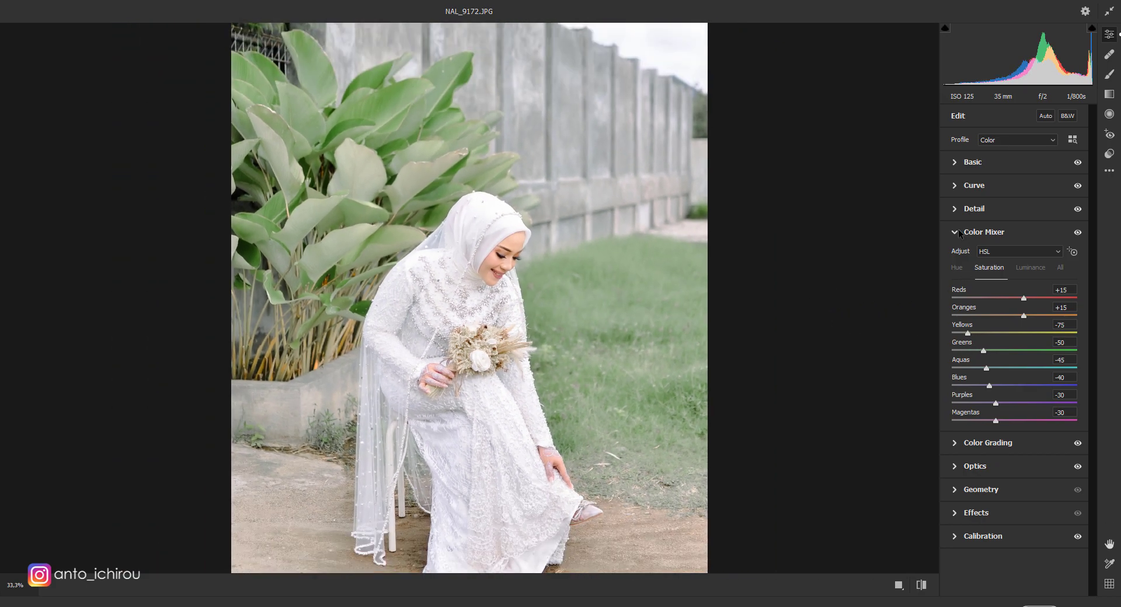
left_click(957, 232)
Raise Exposure to +0.40, check before/after, and apply the Camera Raw edits
left_click(956, 162)
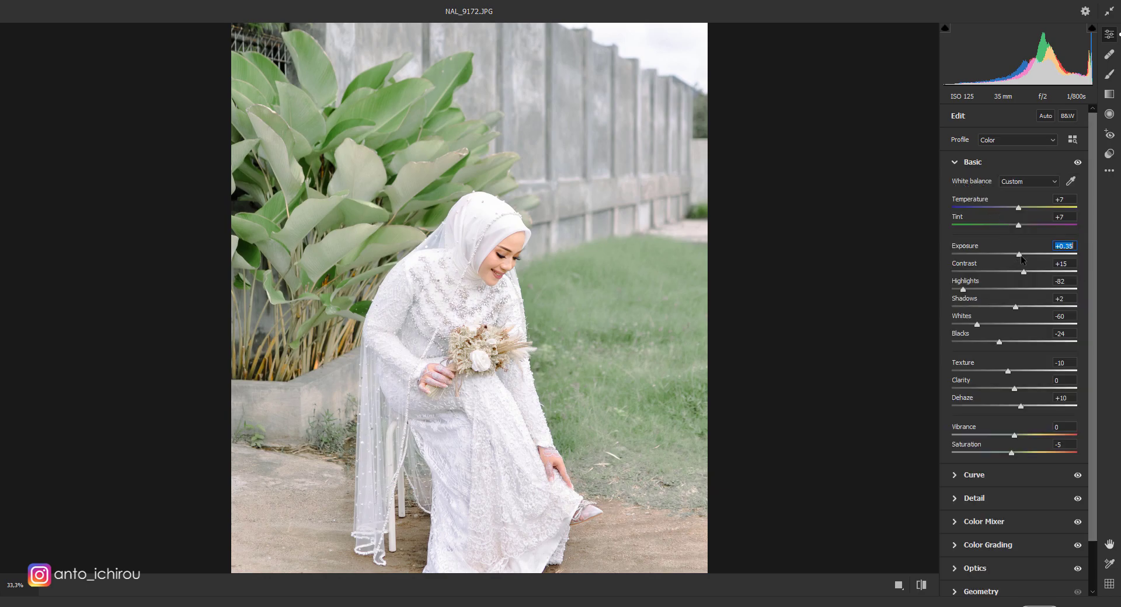
key("Up")
left_click(912, 572)
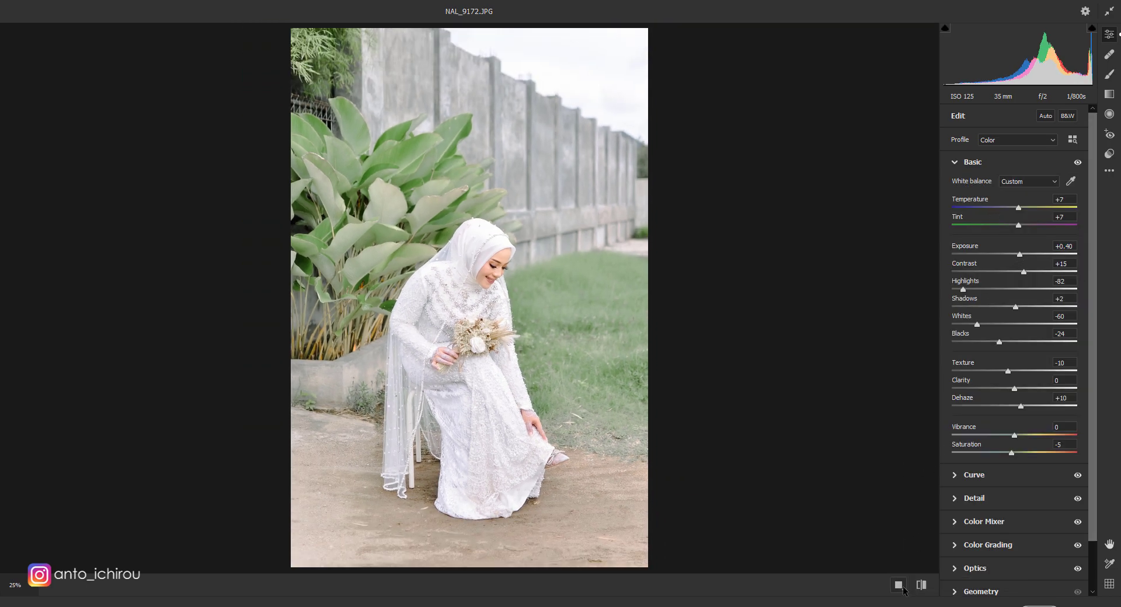
left_click(921, 584)
left_click(805, 420)
left_click(807, 418)
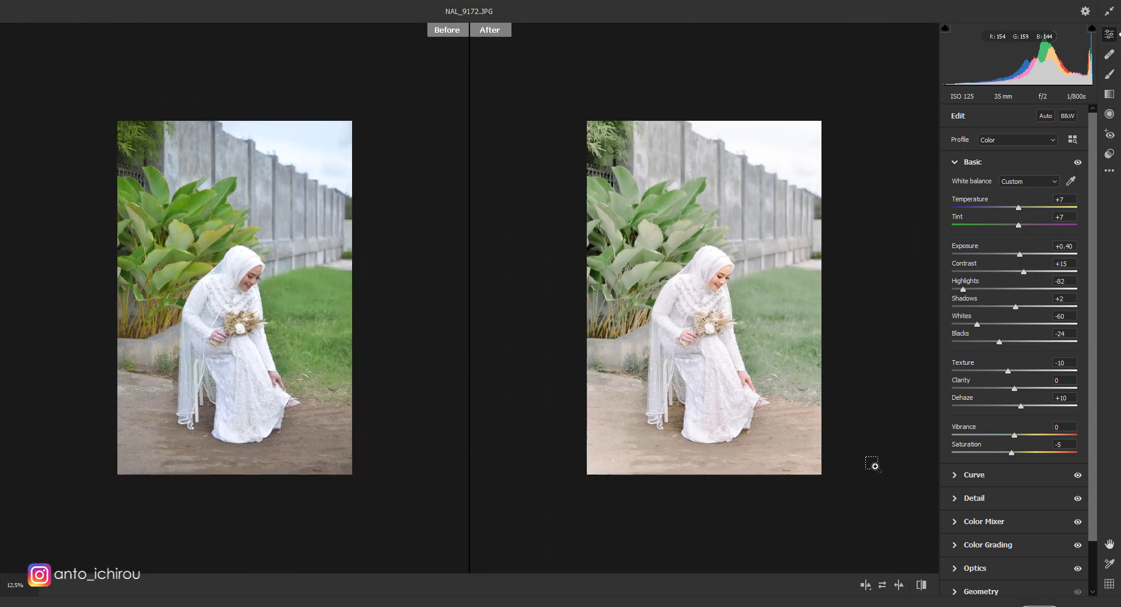
left_click(1050, 602)
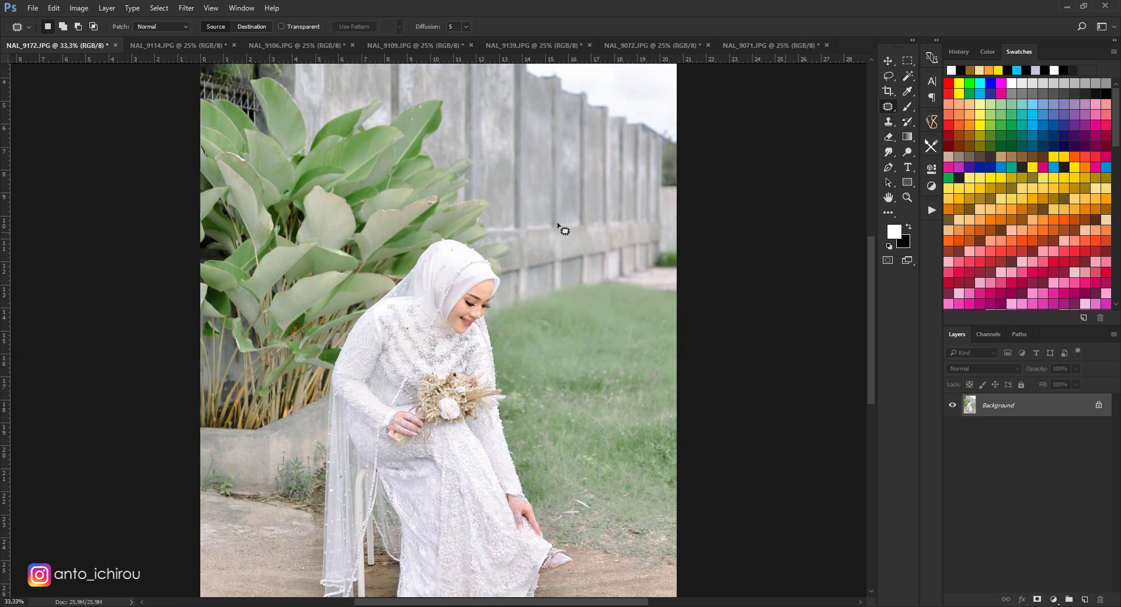
Switch to NAL_9114 and zoom in close on the bride's face
left_click(179, 51)
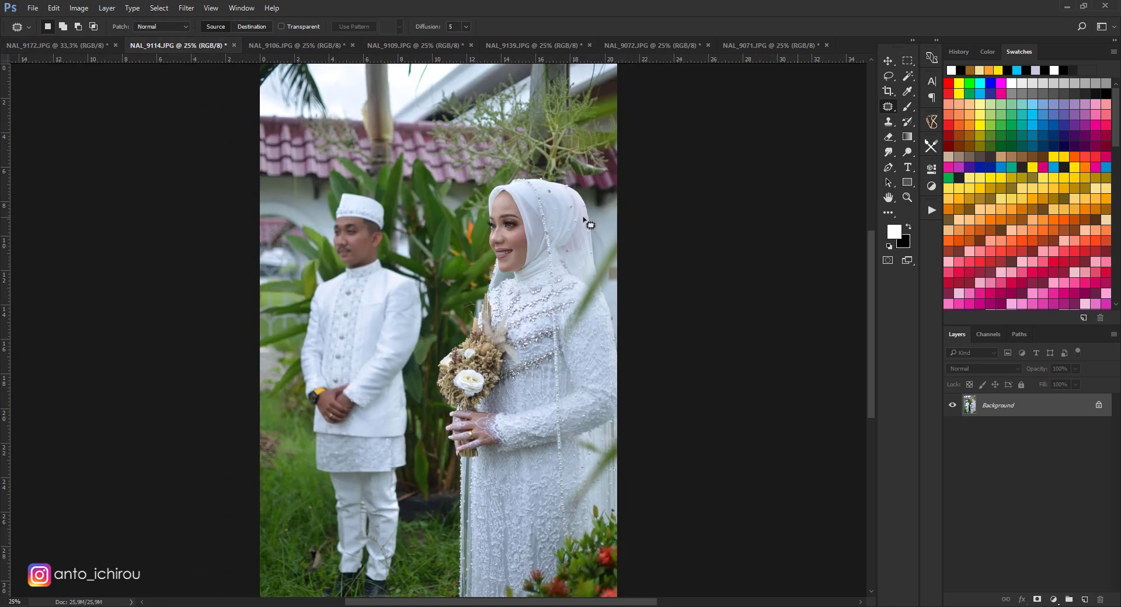
key("ctrl+plus")
key("ctrl+plus")
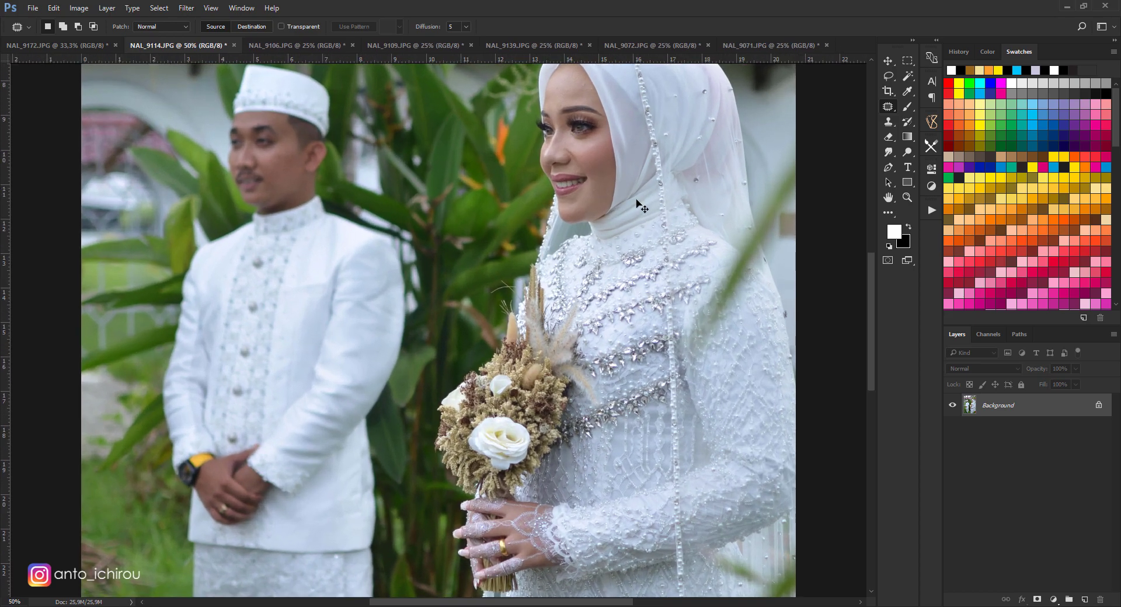
left_click_drag(533, 603, 566, 603)
left_click_drag(868, 380, 873, 350)
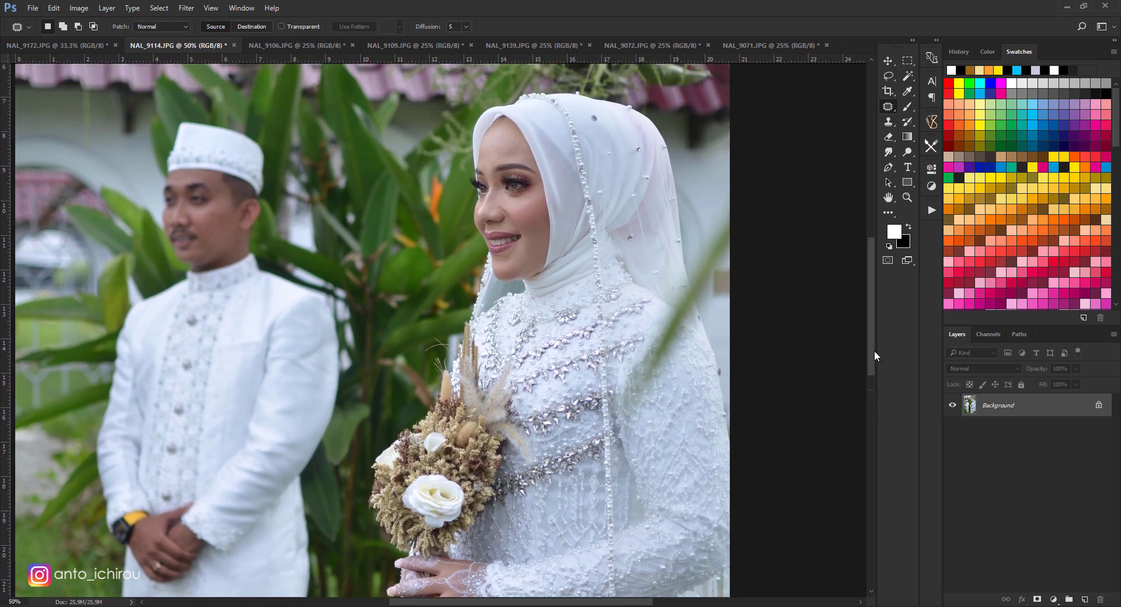
key("ctrl+plus")
key("ctrl+plus")
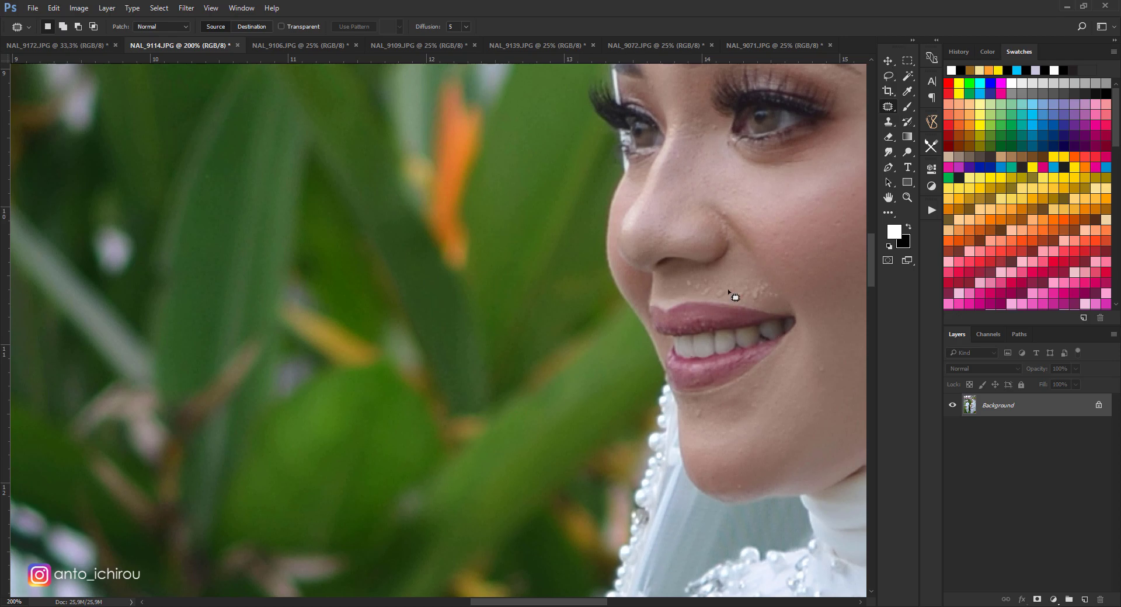
Patch away the blemishes on the bride's cheek and above her lip
mouse_move(703, 278)
left_mouse_down()
mouse_move(676, 290)
mouse_move(763, 295)
mouse_move(747, 275)
mouse_move(765, 297)
mouse_move(752, 283)
left_mouse_up()
key("ctrl+d")
key("ctrl+d")
key("ctrl+d")
left_click_drag(817, 370, 818, 380)
key("ctrl+d")
key("ctrl+minus")
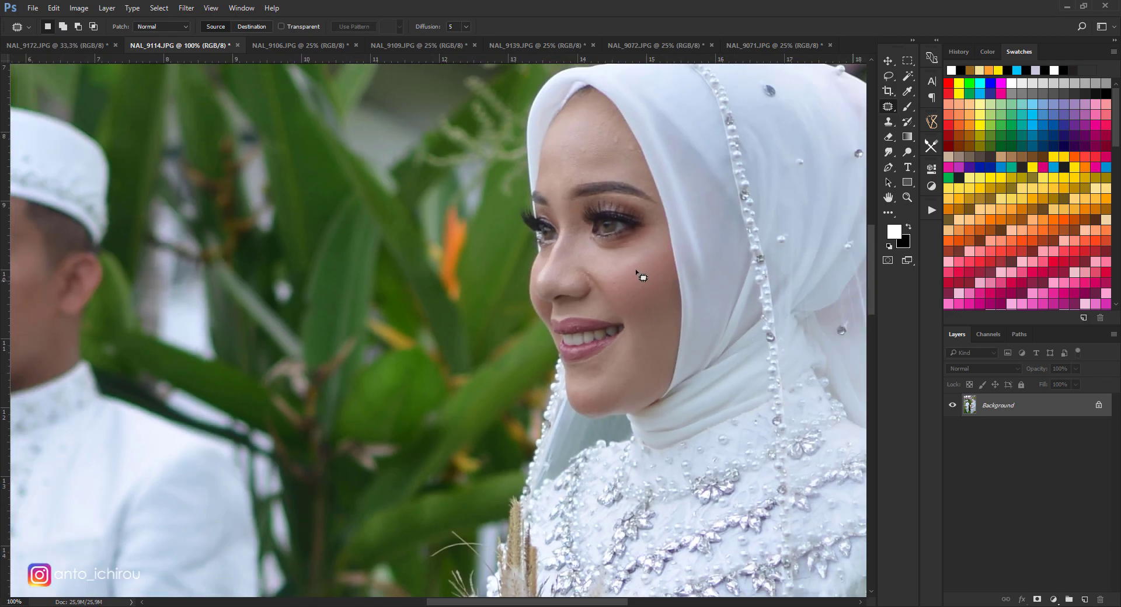
Patch away two small blemishes on the bride's forehead
mouse_move(584, 143)
left_mouse_down()
mouse_move(593, 166)
mouse_move(618, 154)
mouse_move(631, 167)
left_mouse_up()
key("ctrl+d")
key("ctrl+d")
mouse_move(585, 115)
left_mouse_down()
mouse_move(610, 141)
mouse_move(581, 153)
mouse_move(589, 164)
mouse_move(582, 154)
left_mouse_up()
key("ctrl+d")
key("ctrl+d")
key("ctrl+d")
key("ctrl+minus")
key("ctrl+minus")
key("ctrl+minus")
key("ctrl+minus")
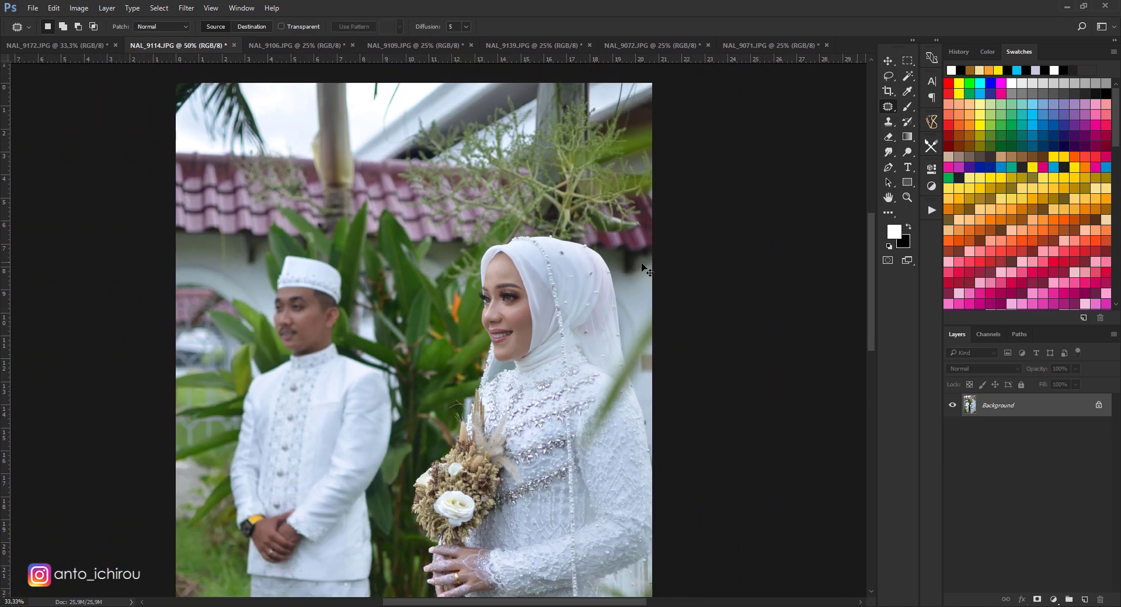
left_click_drag(627, 602, 605, 603)
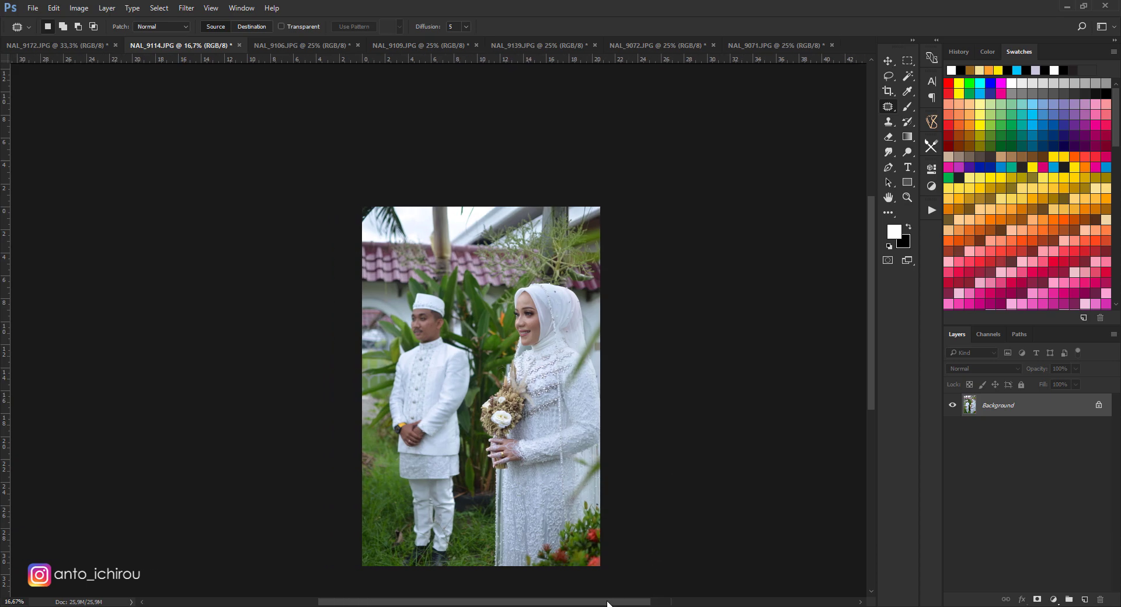
Apply the bbl user preset to NAL_9114 in the Camera Raw Filter
left_click(190, 7)
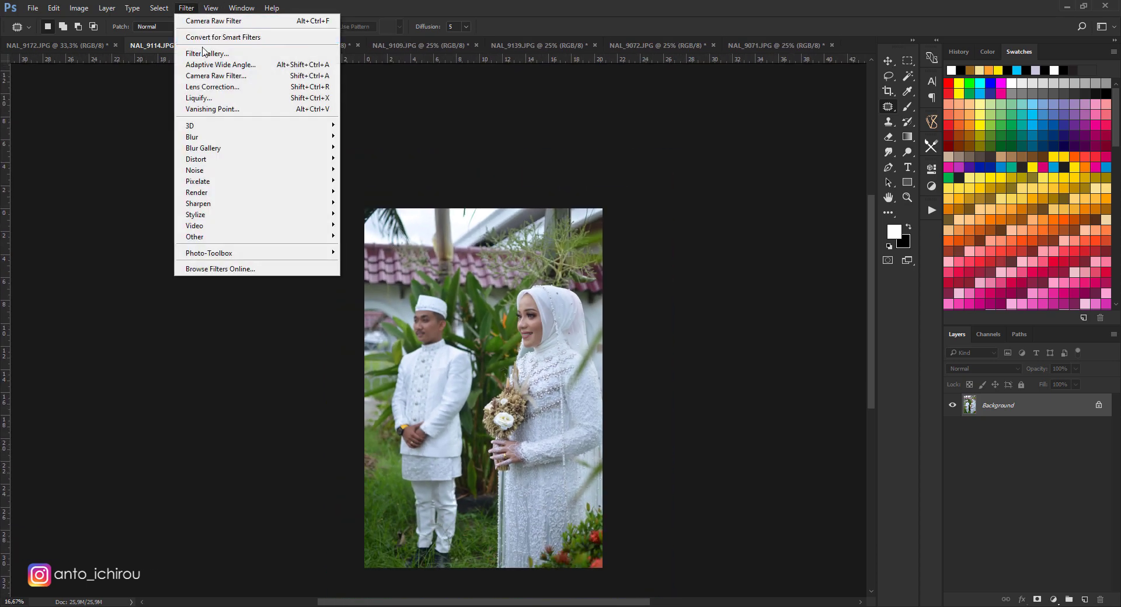
left_click(209, 79)
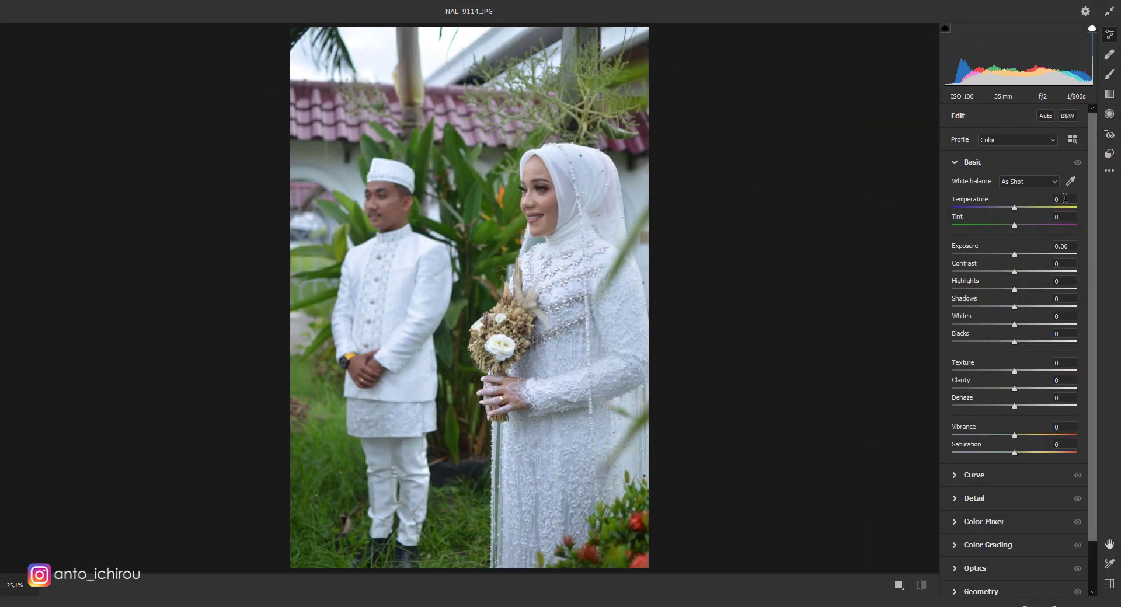
left_click(1109, 154)
left_click_drag(1094, 210, 1094, 268)
left_click(982, 447)
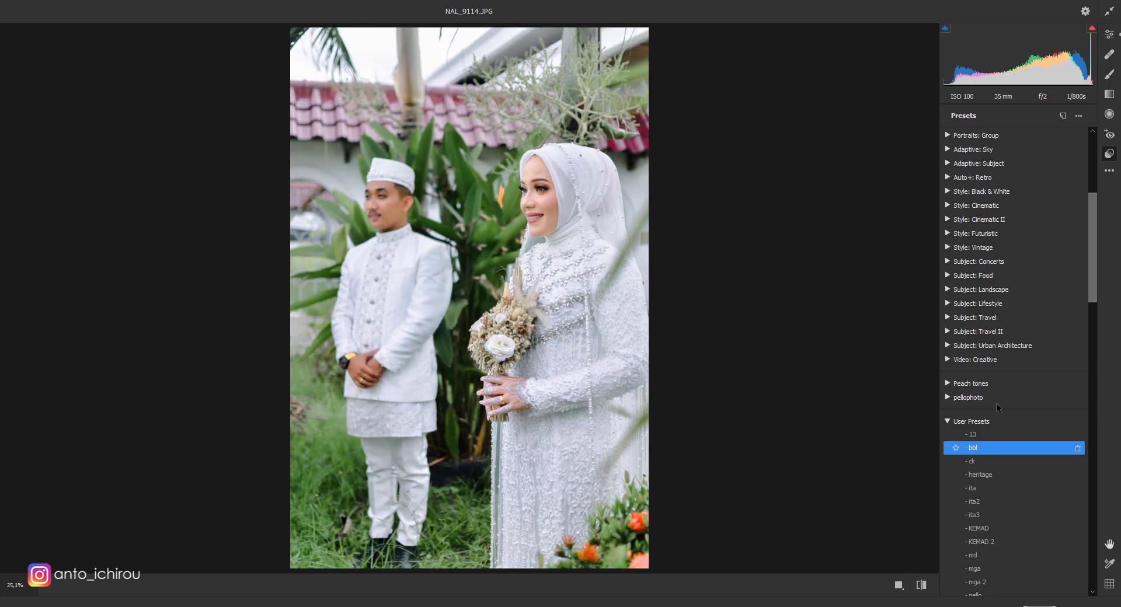
left_click(1108, 34)
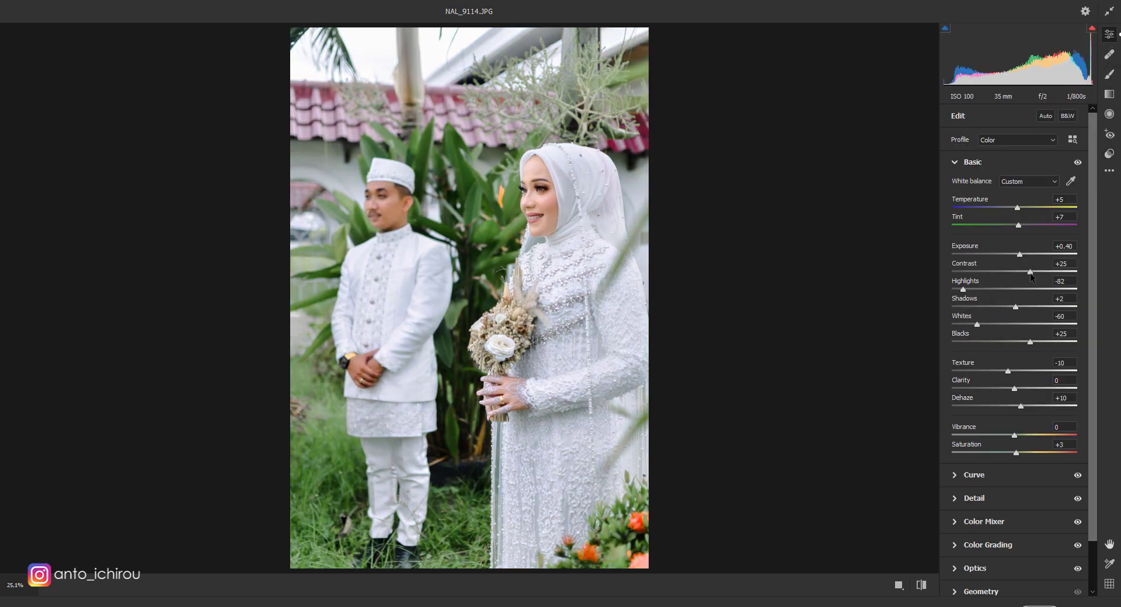
Refine the grade to Exposure +0.75, Temperature +7, Blacks -15 and Contrast -10
mouse_move(1018, 255)
left_mouse_down()
mouse_move(1008, 276)
mouse_move(991, 276)
mouse_move(1012, 277)
left_mouse_up()
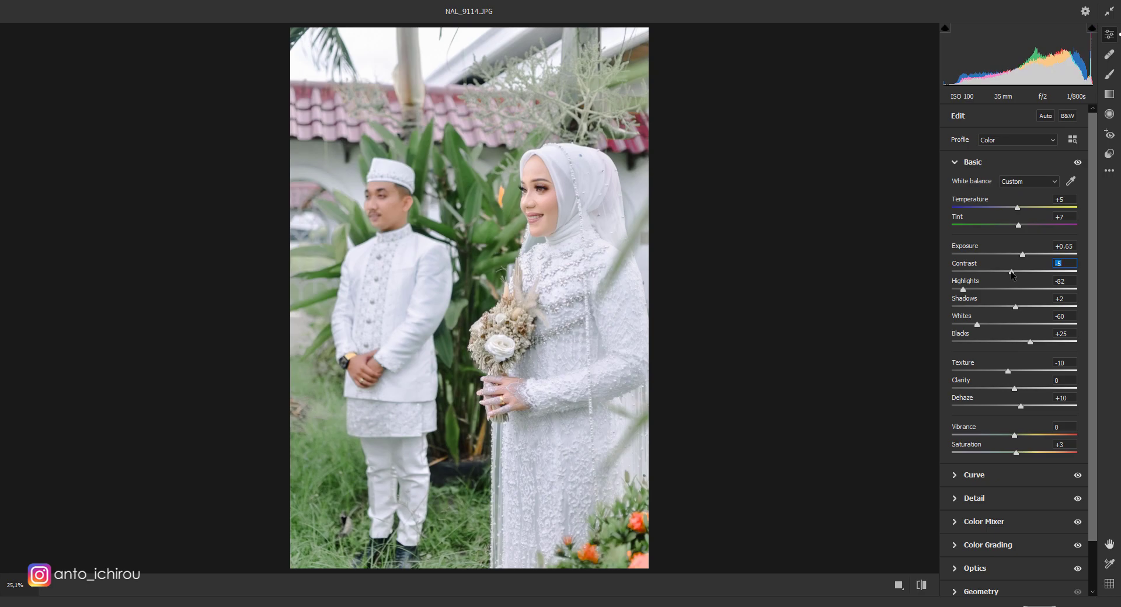
key("ctrl+plus")
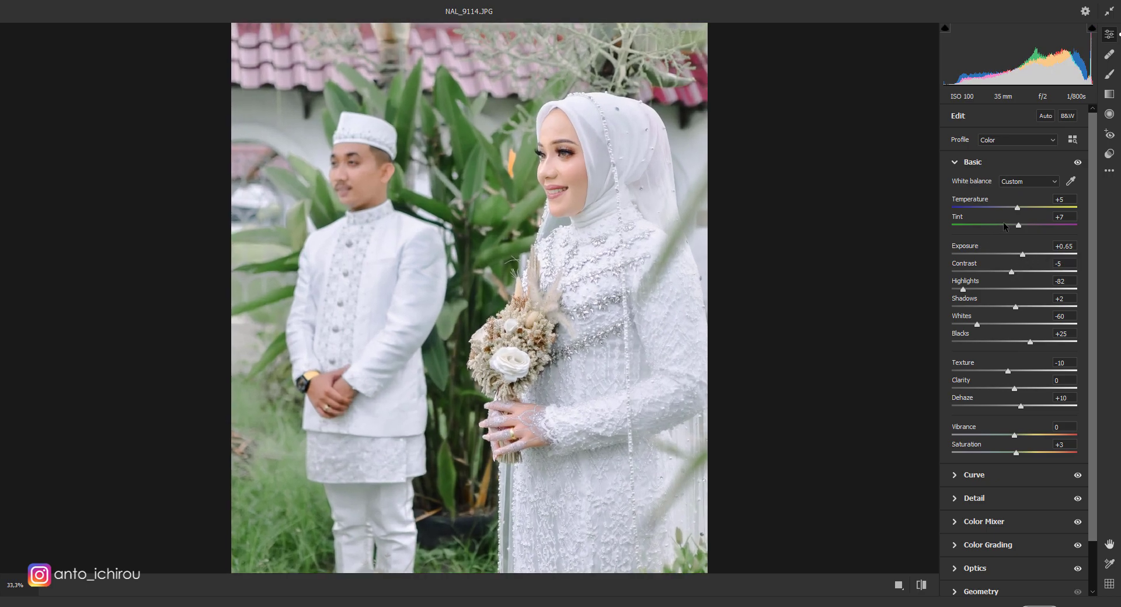
left_click(1018, 209)
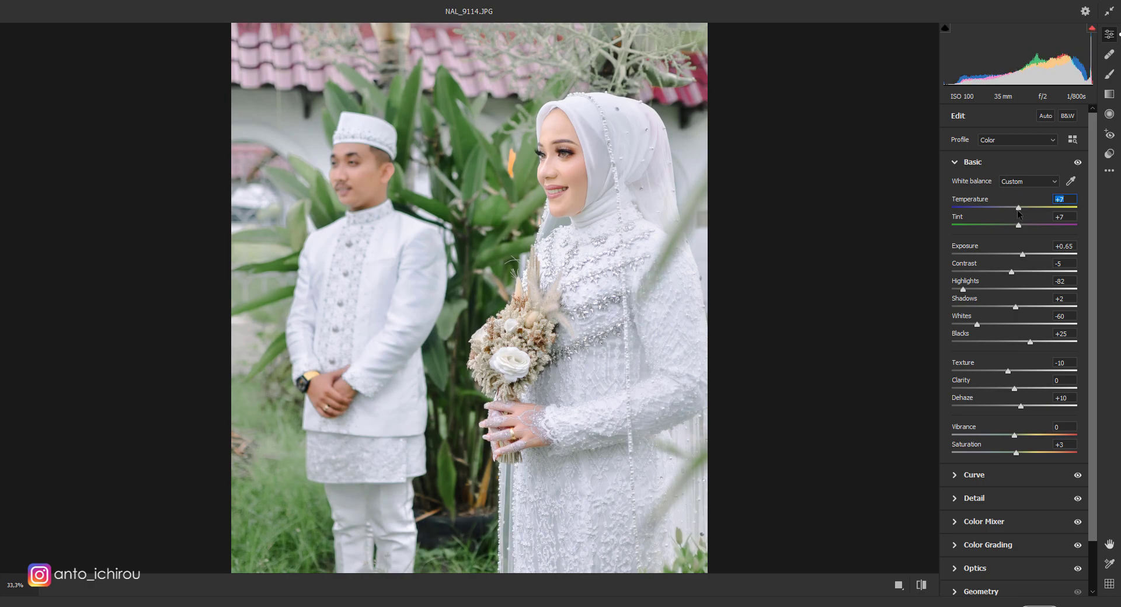
key("ctrl+minus")
key("ctrl+minus")
key("ctrl+minus")
key("ctrl+plus")
key("ctrl+plus")
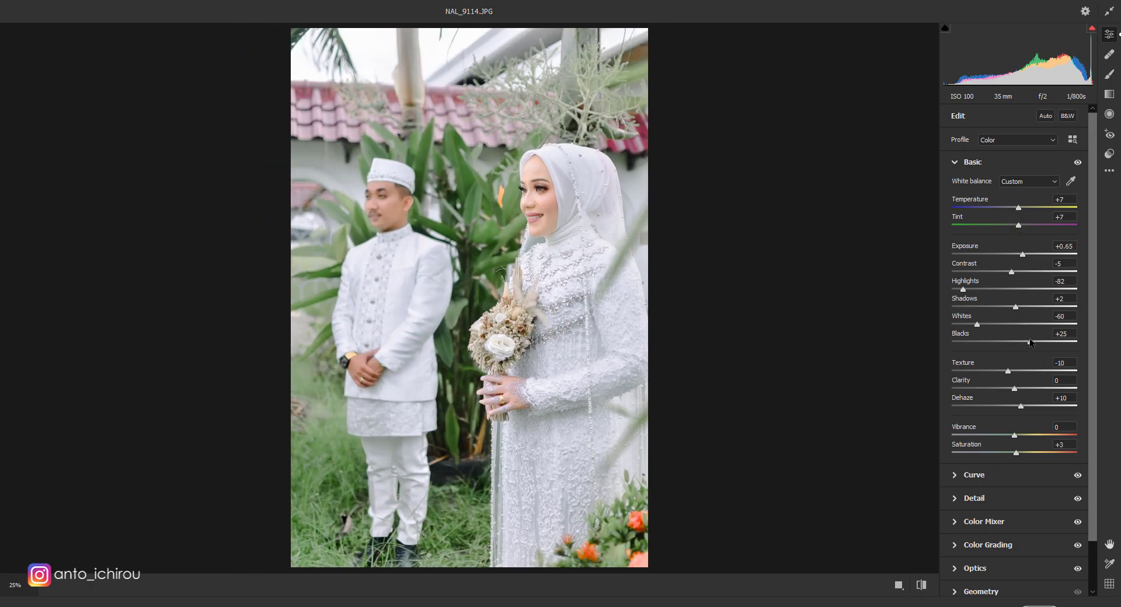
left_click_drag(1029, 342, 998, 340)
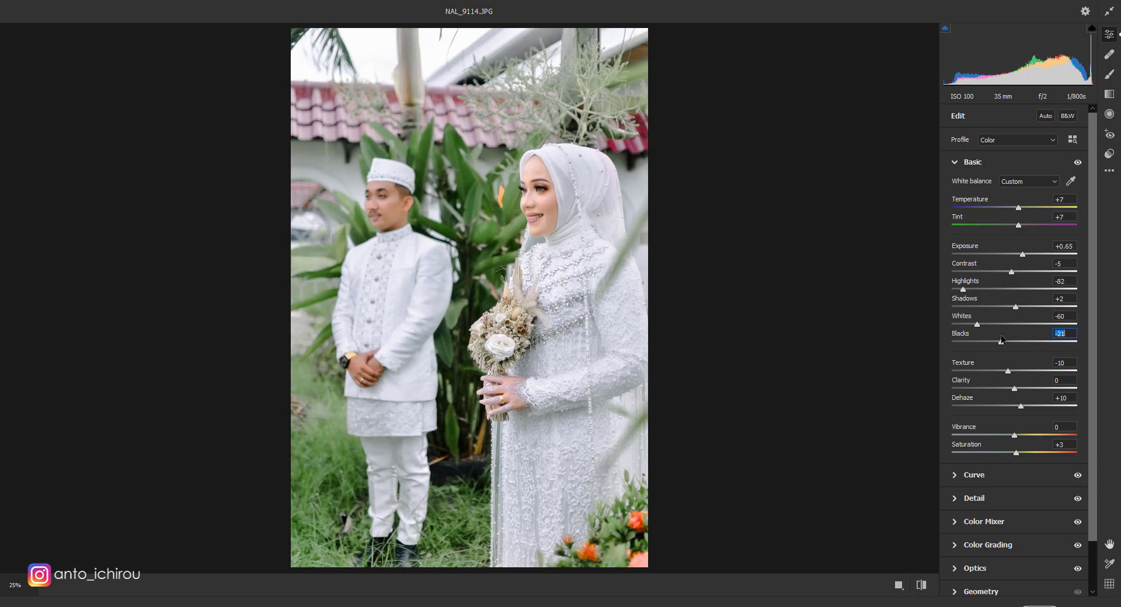
left_click(1023, 254)
left_click_drag(1022, 255, 1024, 255)
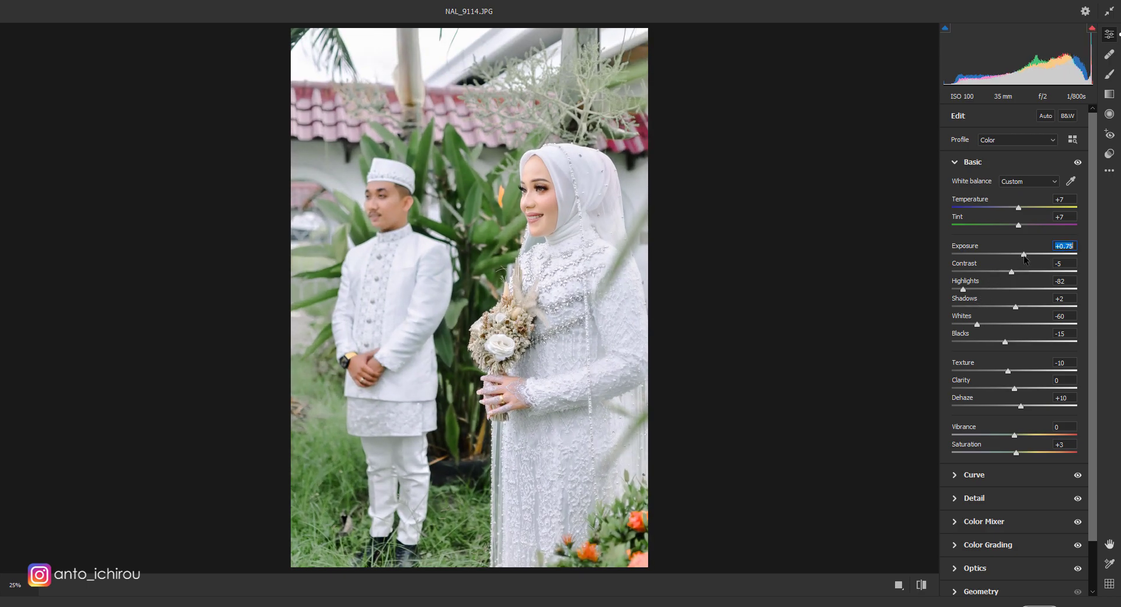
key("ctrl+minus")
left_click_drag(1011, 271, 1008, 272)
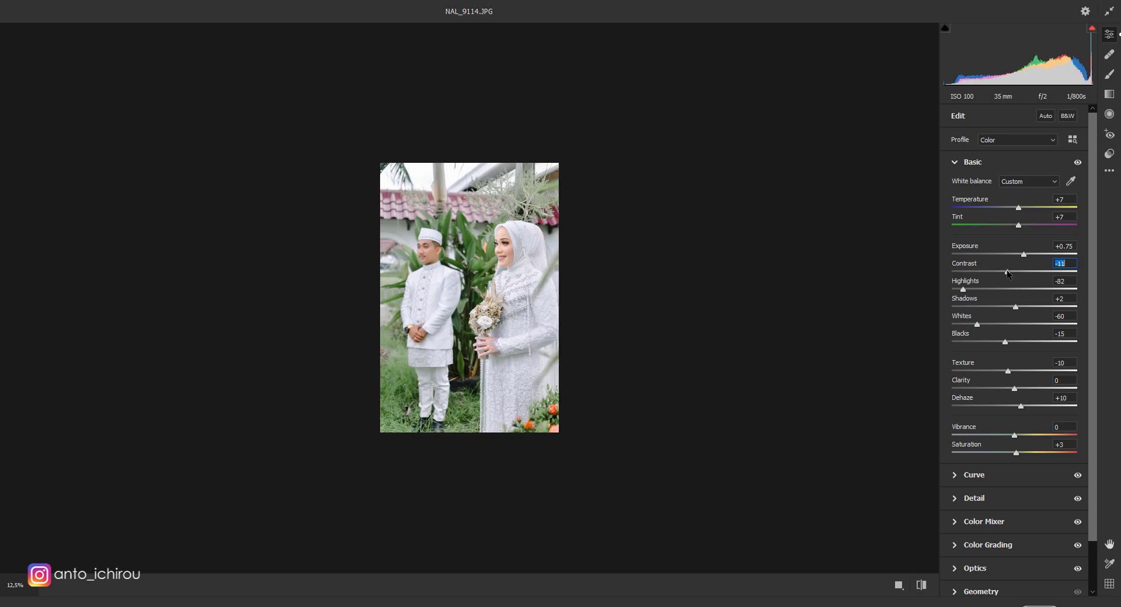
key("ctrl+plus")
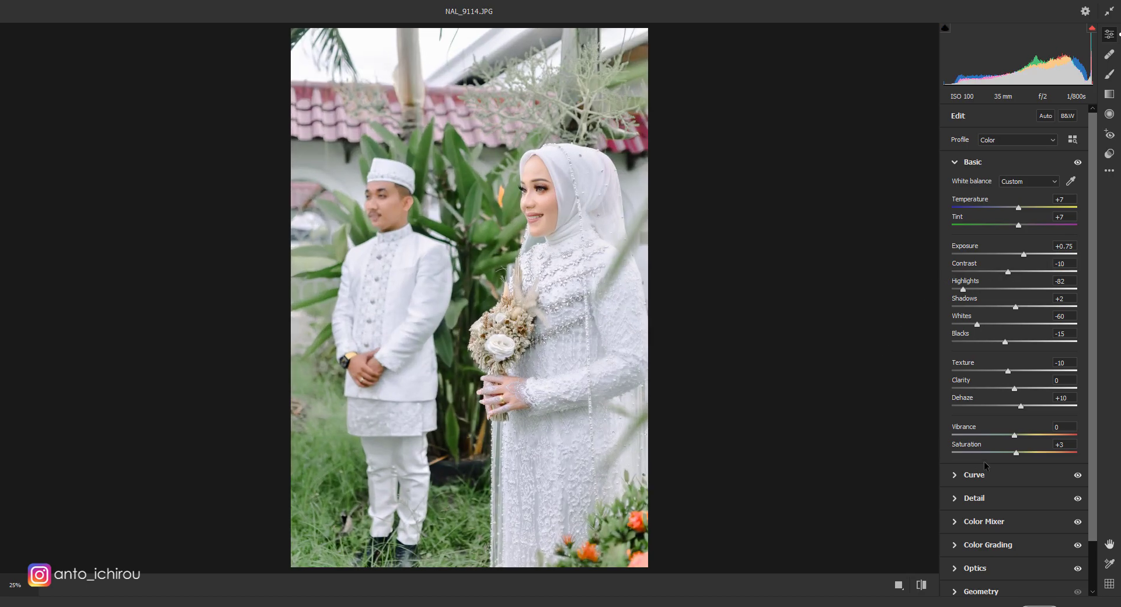
Set Sharpening 40 and both noise reductions to 8, then compare before/after side by side
left_click(954, 163)
left_click(952, 209)
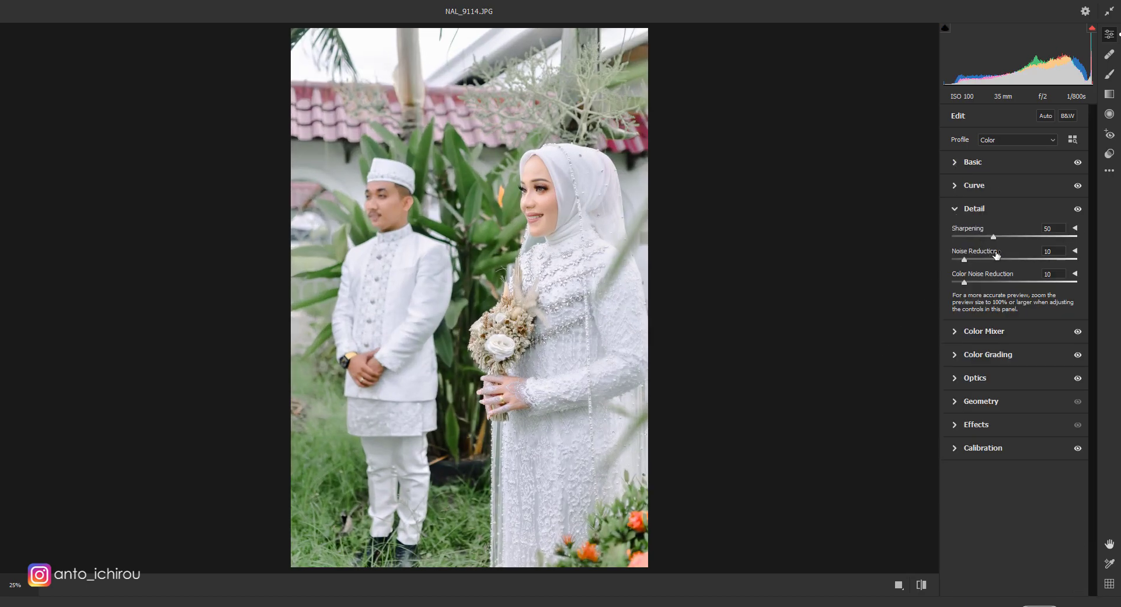
left_click_drag(995, 237, 993, 238)
key("ctrl+plus")
key("ctrl+minus")
left_click(898, 584)
left_click(796, 314)
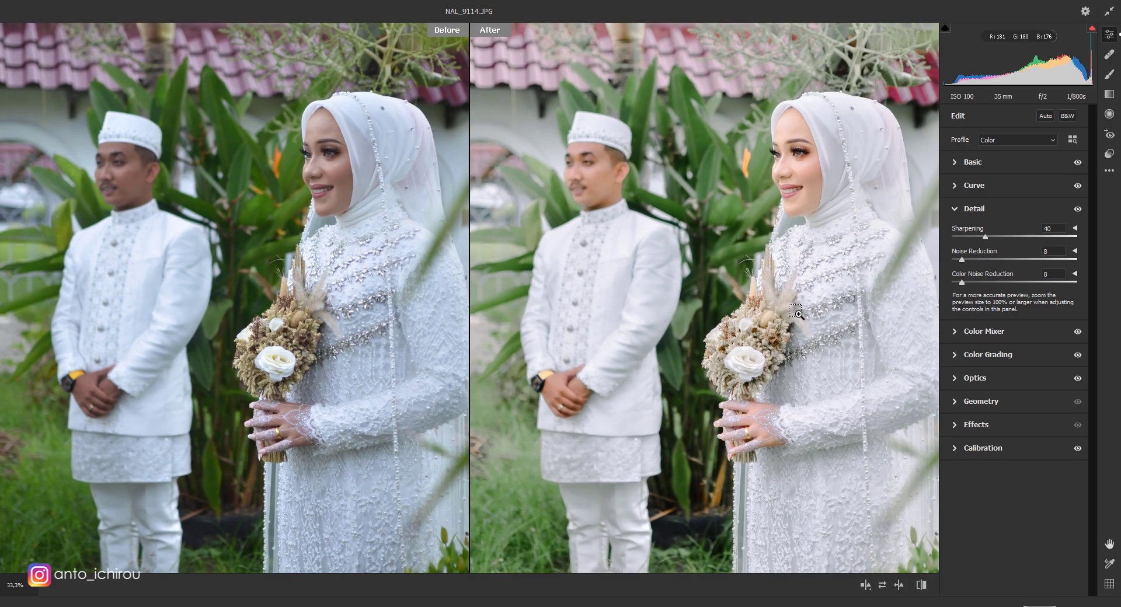
key("ctrl+minus")
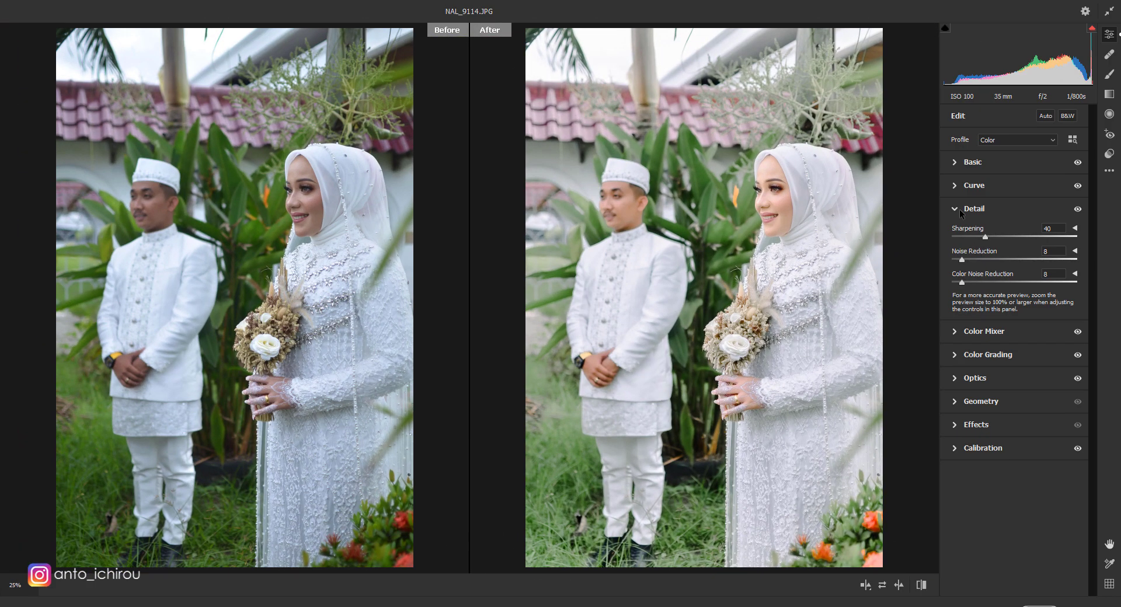
Set HSL saturation to Blues -30, lower Greens slightly, and Yellows -78
left_click(958, 209)
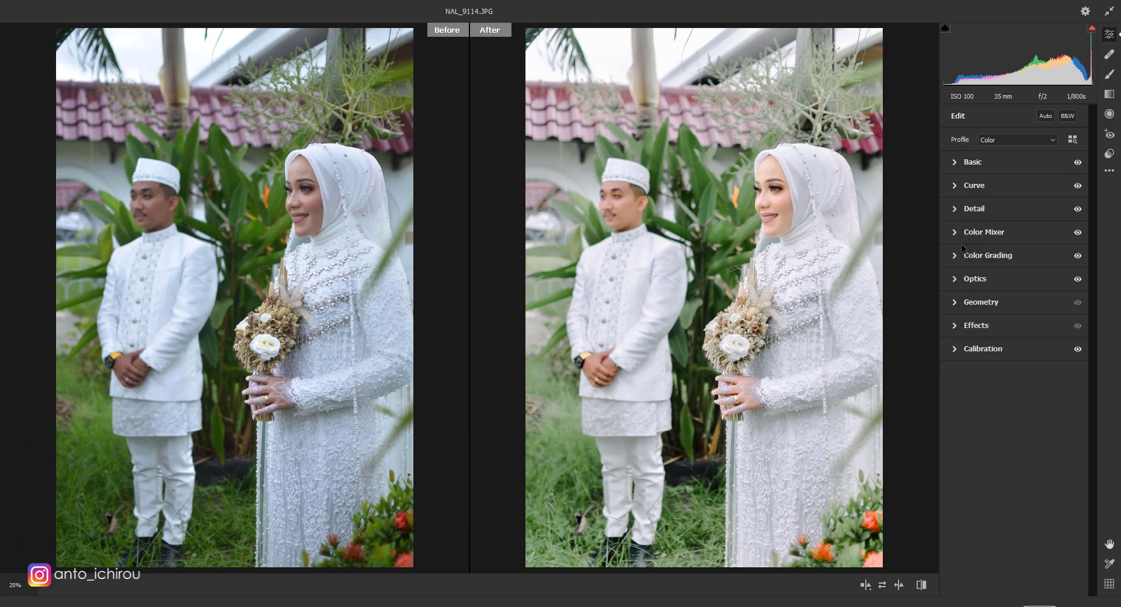
left_click(962, 233)
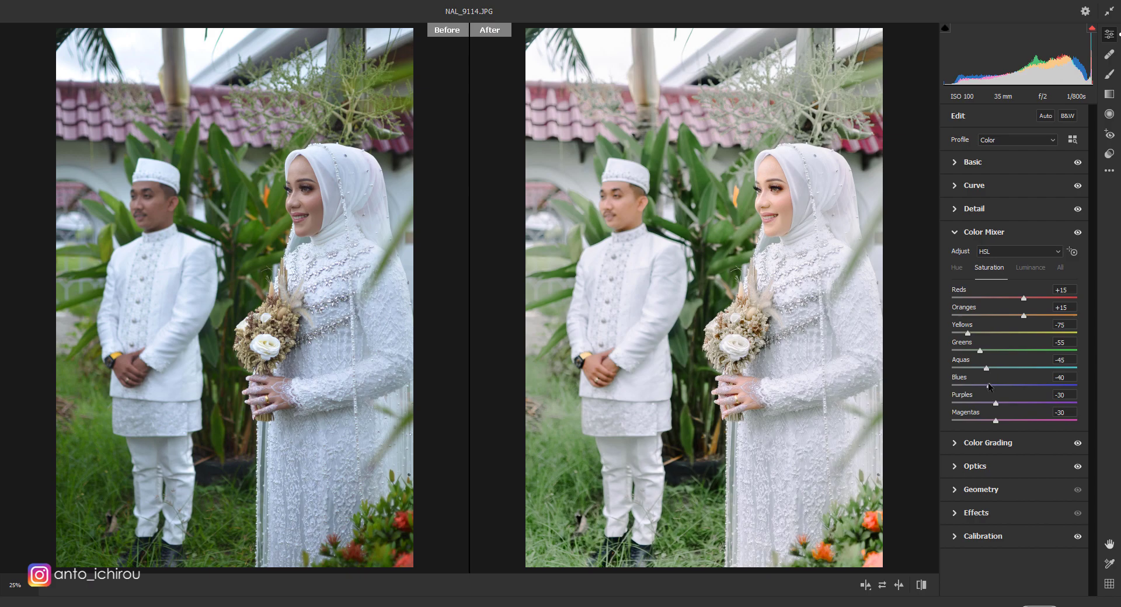
left_click_drag(994, 386, 999, 391)
key("ctrl+minus")
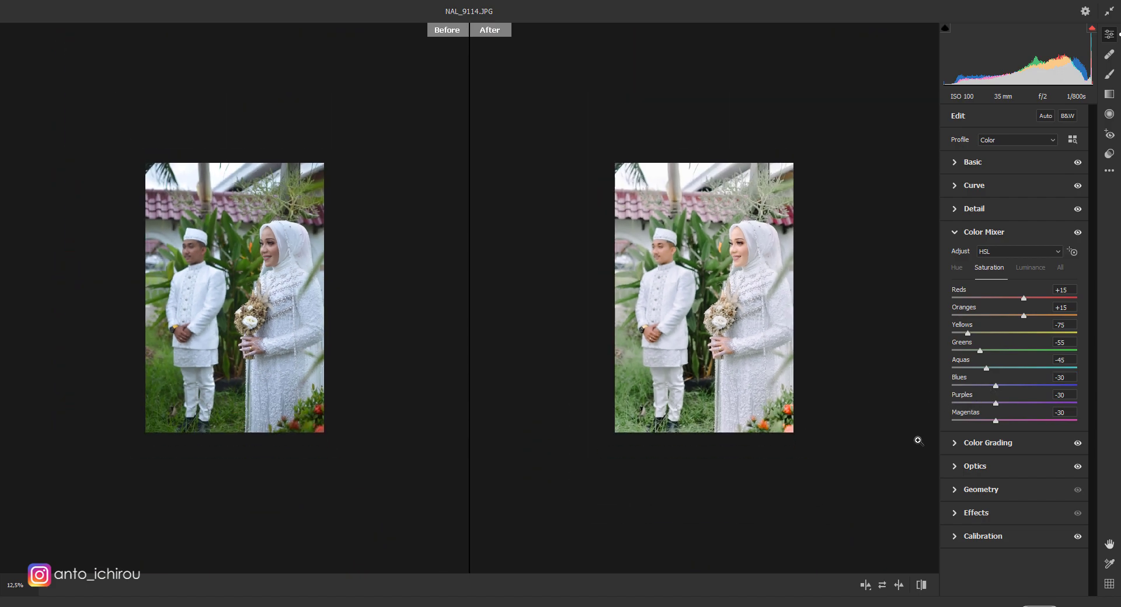
key("ctrl+0")
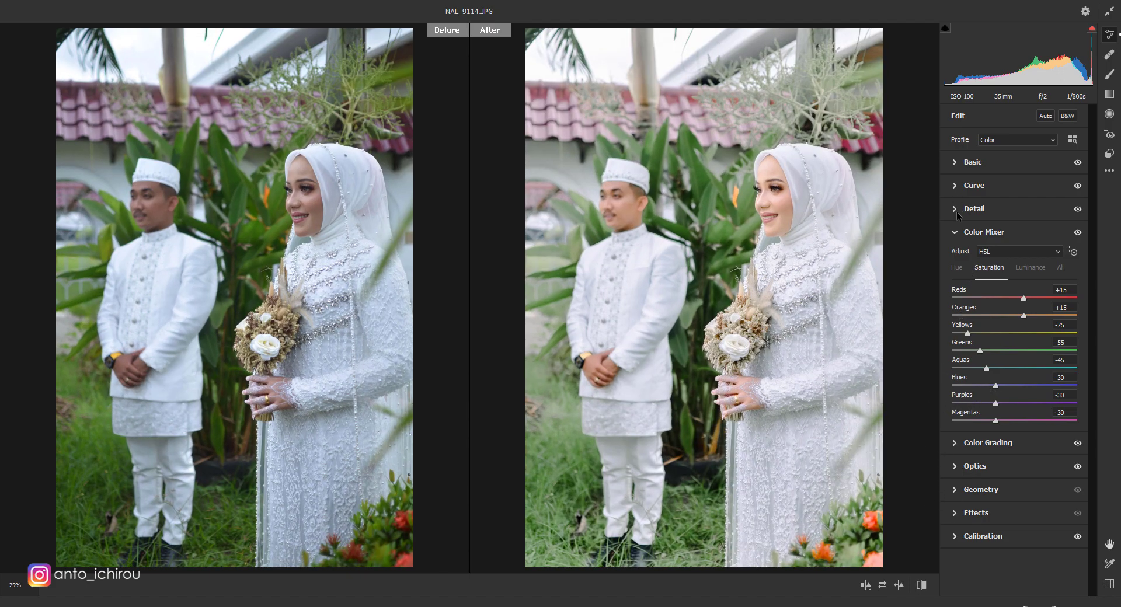
left_click(954, 232)
left_click(955, 163)
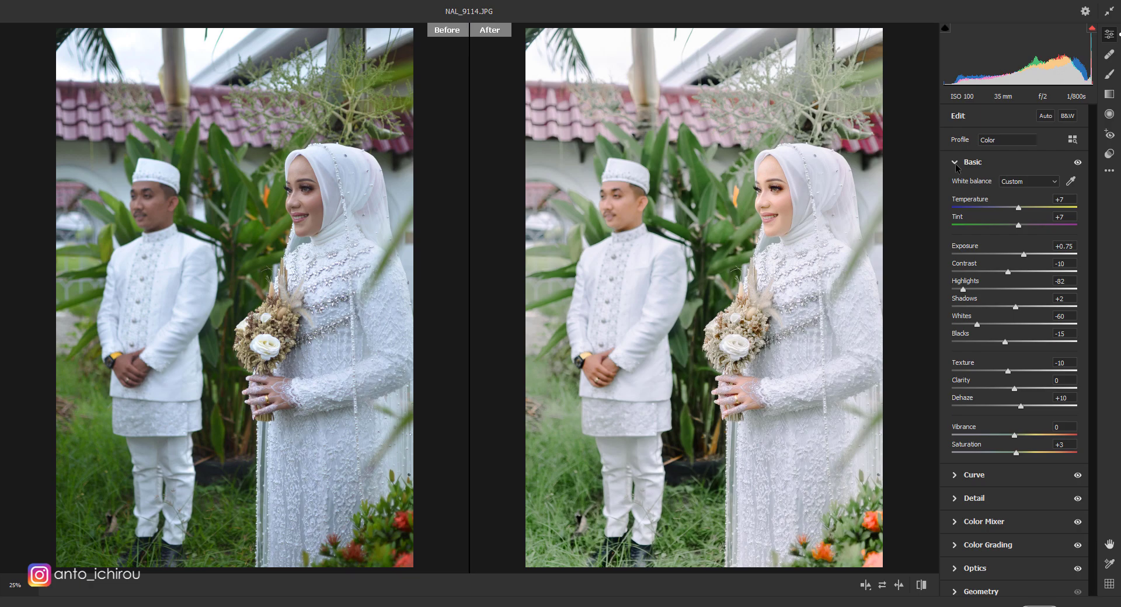
left_click(955, 163)
left_click(955, 232)
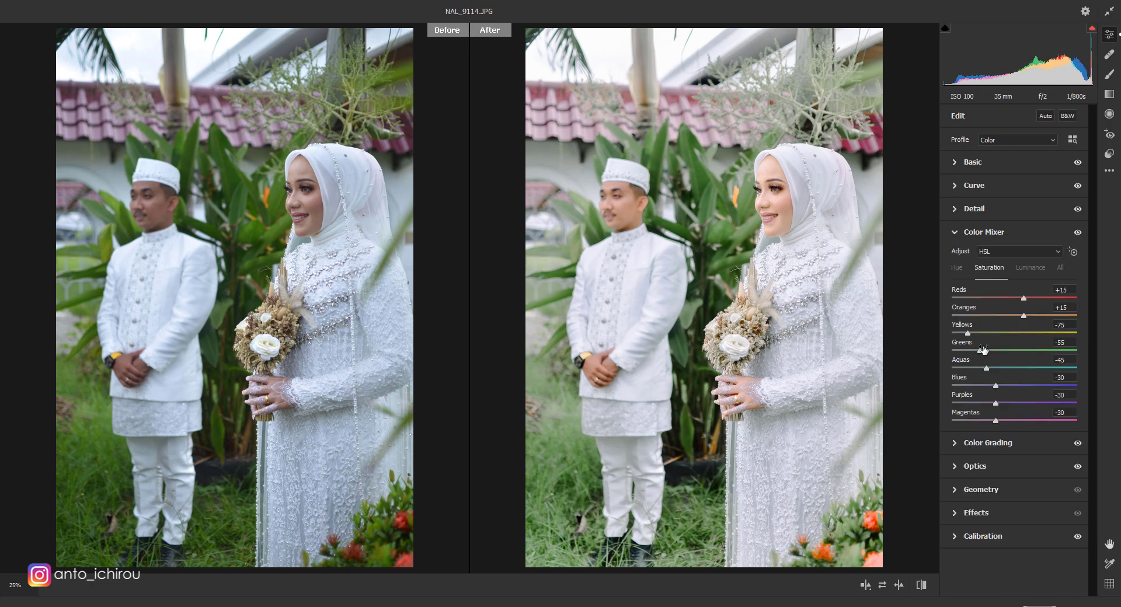
left_click_drag(980, 350, 978, 355)
key("Down")
left_click_drag(978, 333, 956, 332)
Fine-tune Exposure in Basic to about +0.76
left_click(954, 232)
left_click(956, 162)
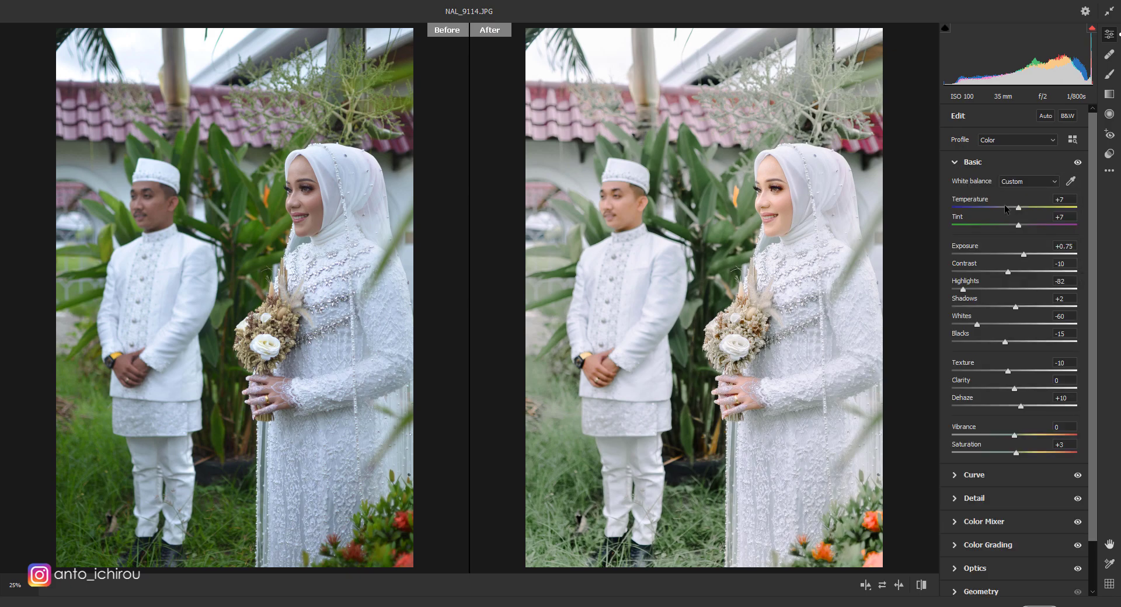
key("ctrl+minus")
left_click(1025, 255)
key("Up")
key("ctrl+plus")
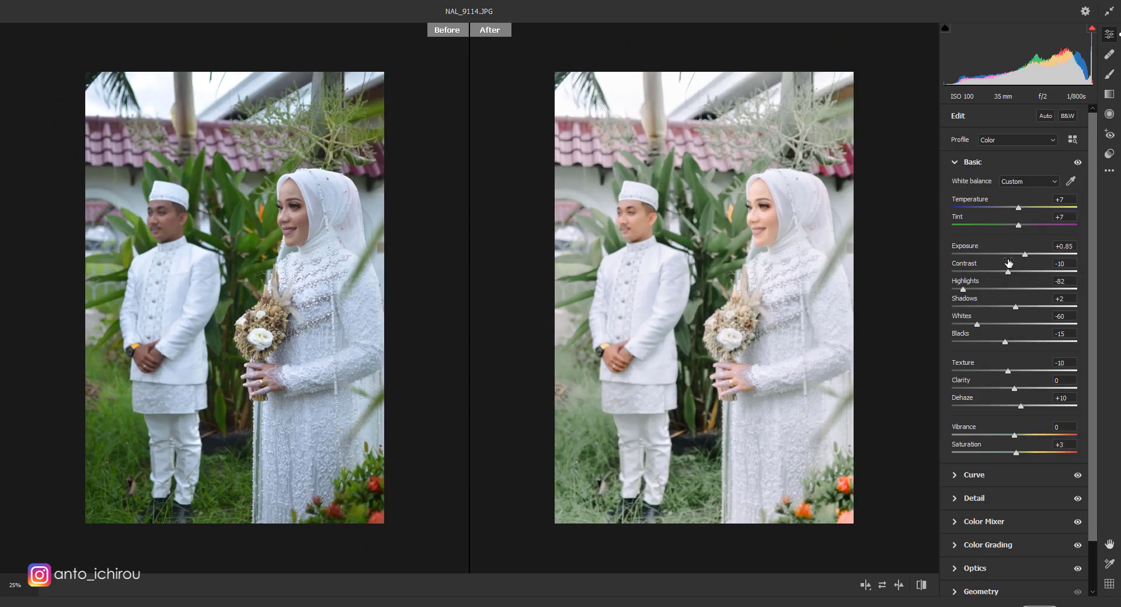
left_click_drag(1024, 255, 1022, 255)
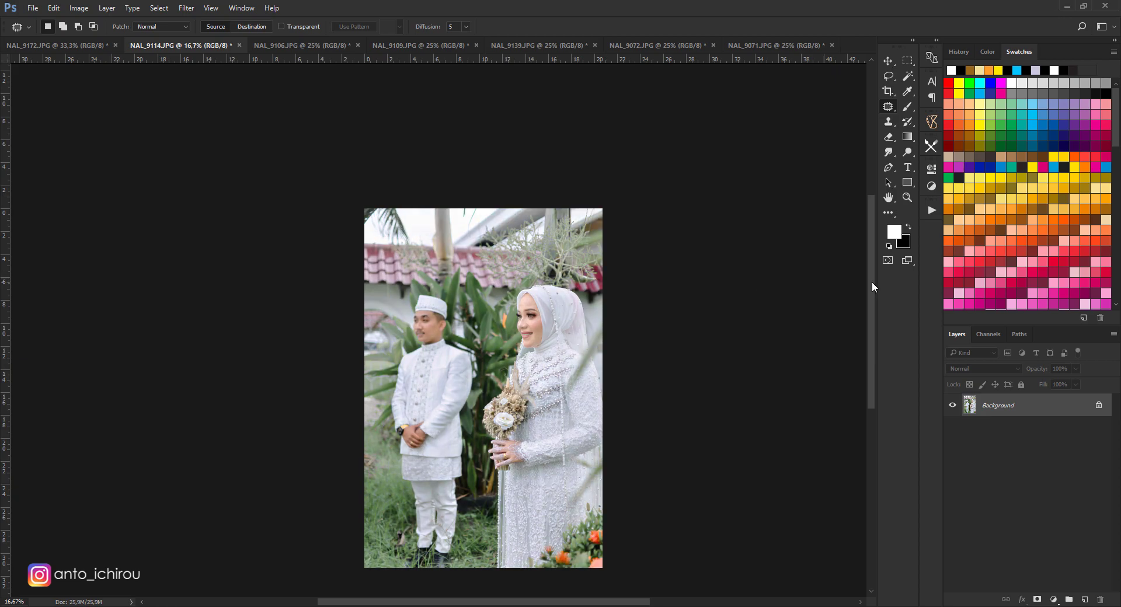
Switch to NAL_9106 and zoom to 200% on the groom's face
scroll(874, 295, "down", 1)
scroll(874, 299, "down", 1)
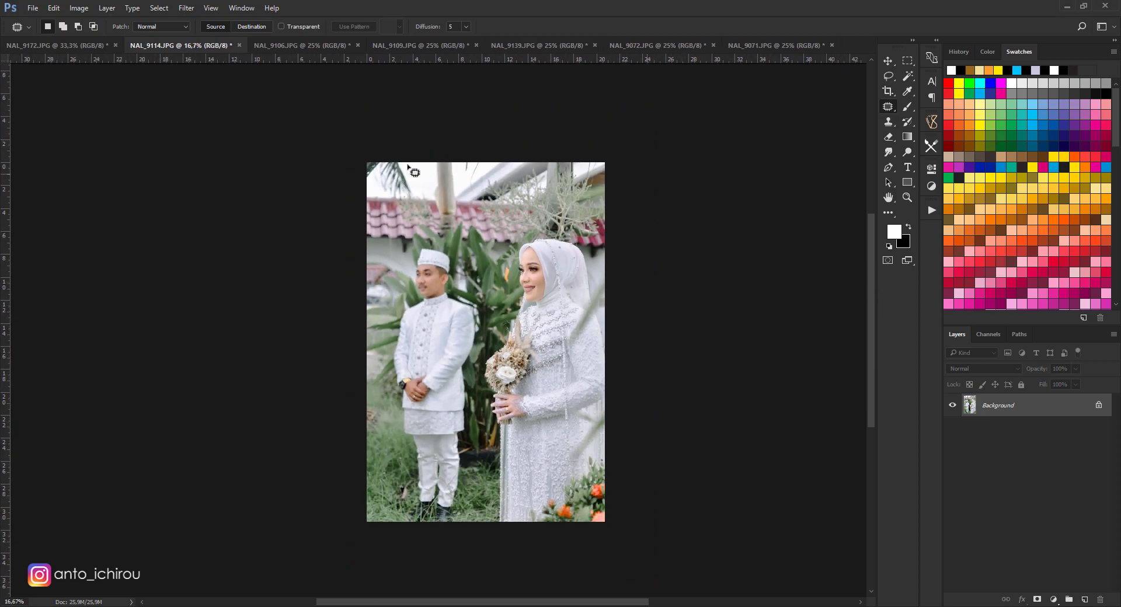
left_click(268, 44)
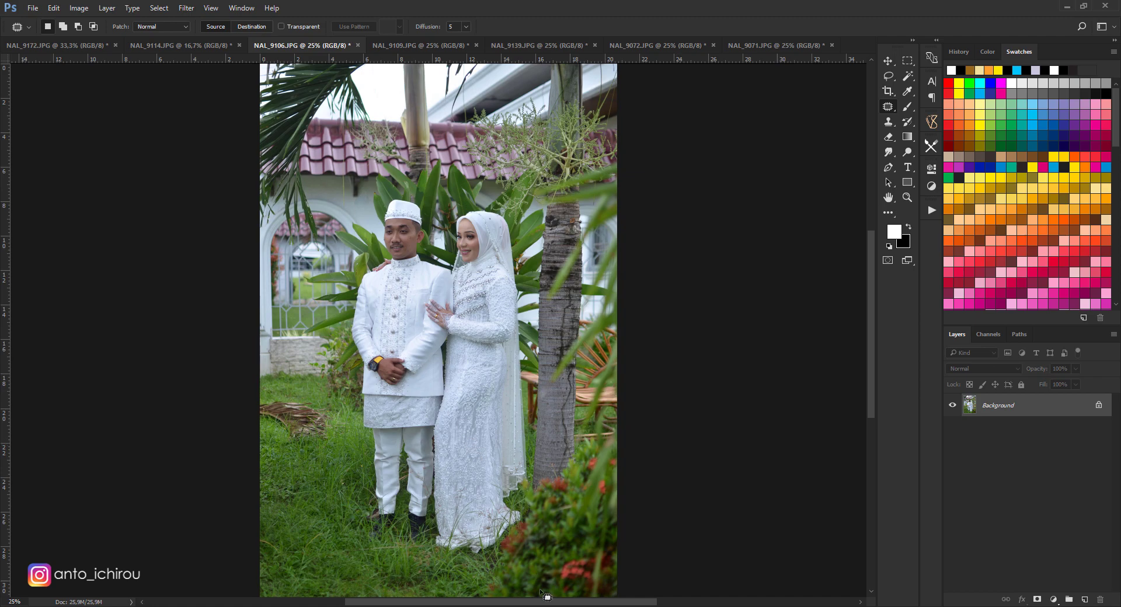
key("ctrl+plus")
key("ctrl+plus")
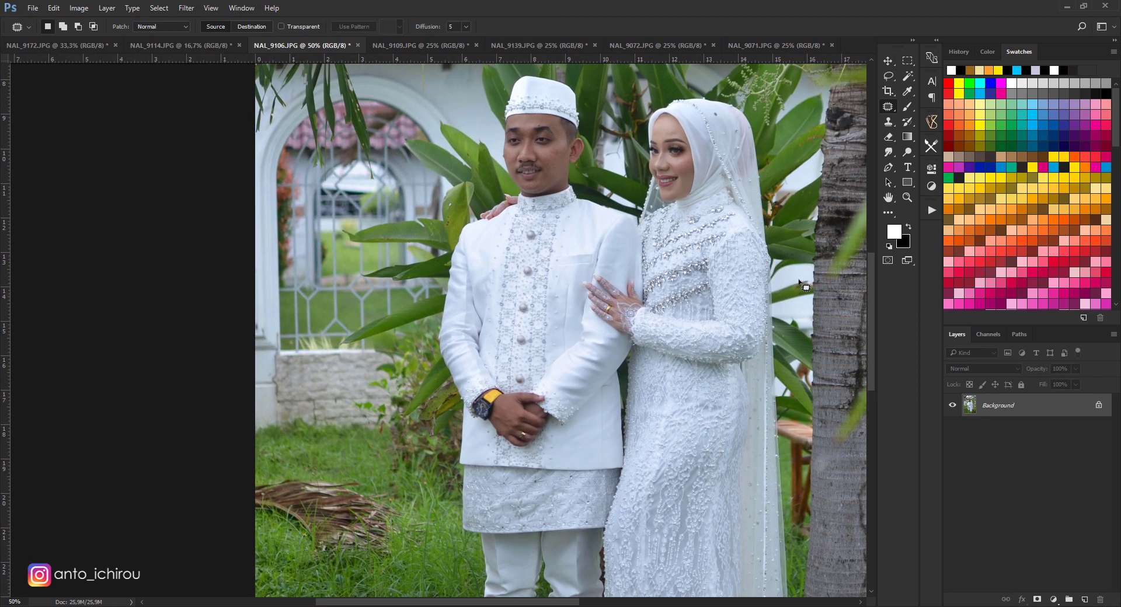
left_click_drag(871, 299, 871, 278)
key("ctrl+plus")
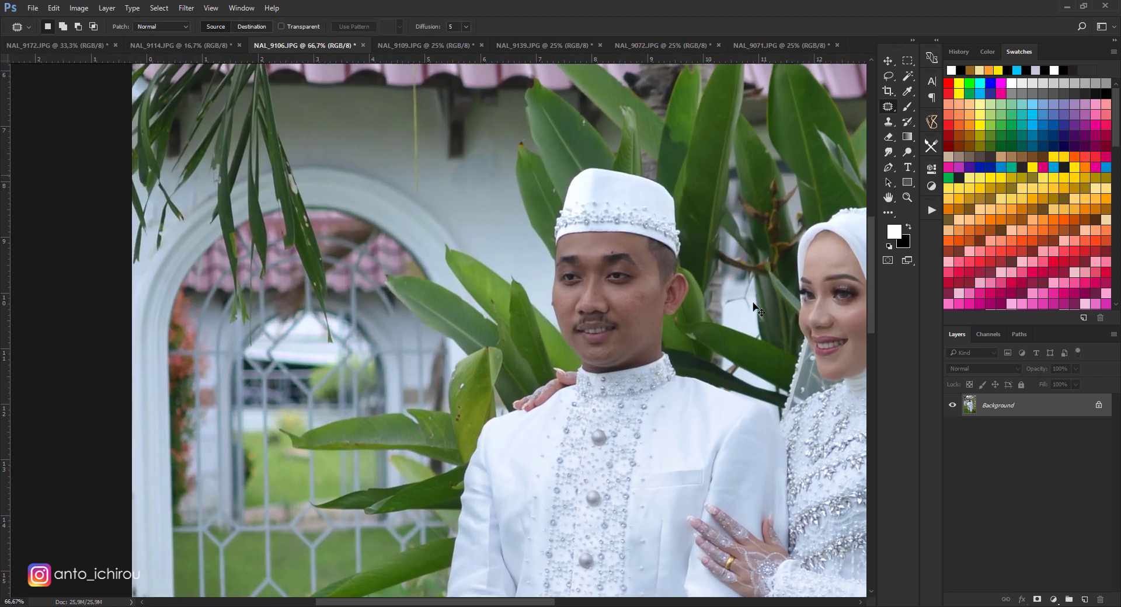
key("ctrl+plus")
scroll(658, 232, "right", 5)
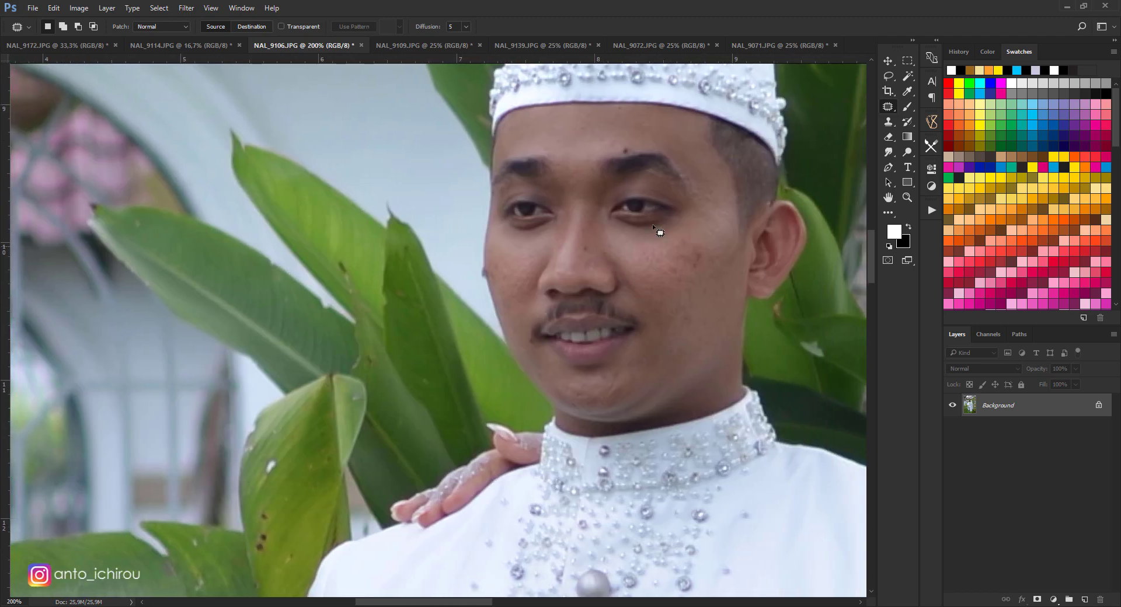
Patch away the spots by the groom's eyebrow and on his cheek
left_click_drag(627, 159, 638, 158)
mouse_move(692, 233)
left_mouse_down()
mouse_move(711, 252)
mouse_move(698, 297)
mouse_move(708, 251)
mouse_move(696, 274)
mouse_move(672, 260)
mouse_move(694, 312)
left_mouse_up()
key("ctrl+d")
key("ctrl+d")
key("ctrl+d")
left_click(888, 122)
At 400% with a smaller brush, clone-stamp the groom's cheek edge against the sky
key("ctrl+plus")
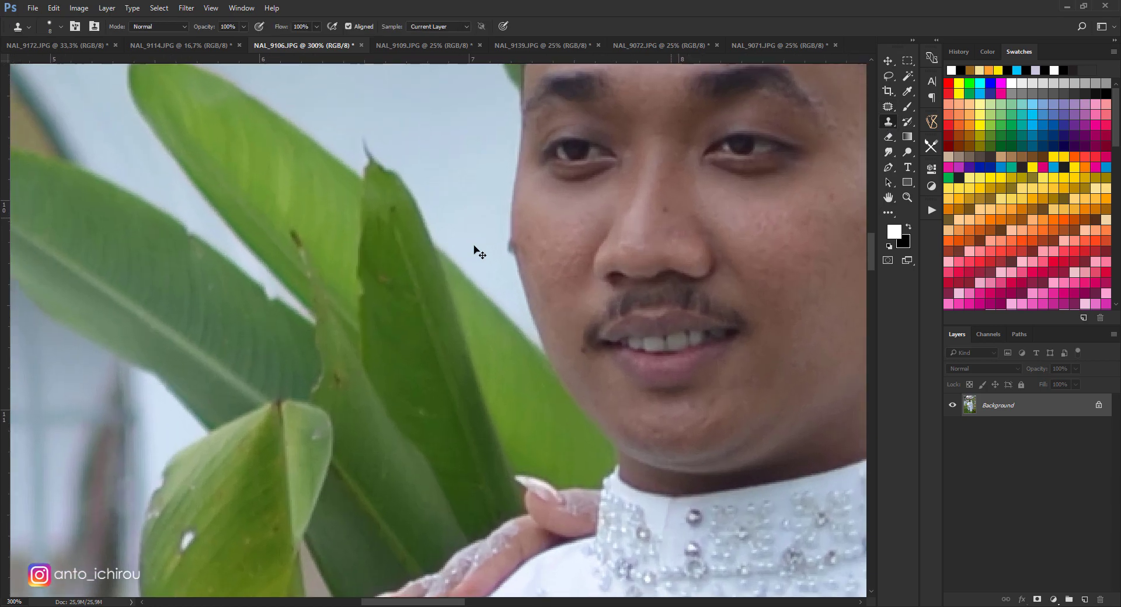
key("ctrl+plus")
right_click(505, 228)
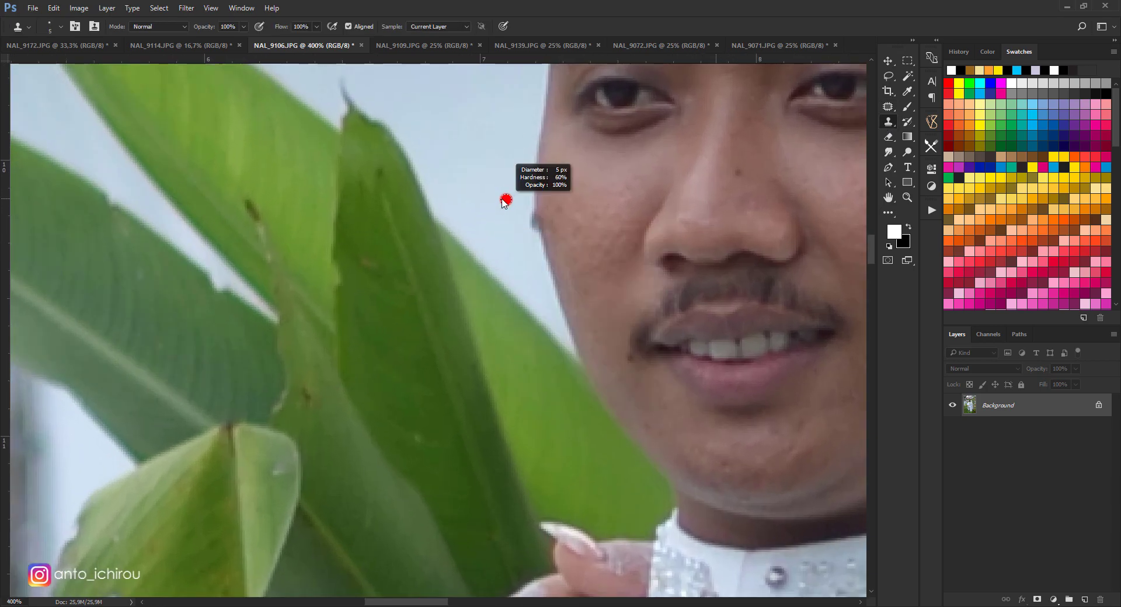
left_click_drag(507, 199, 524, 213)
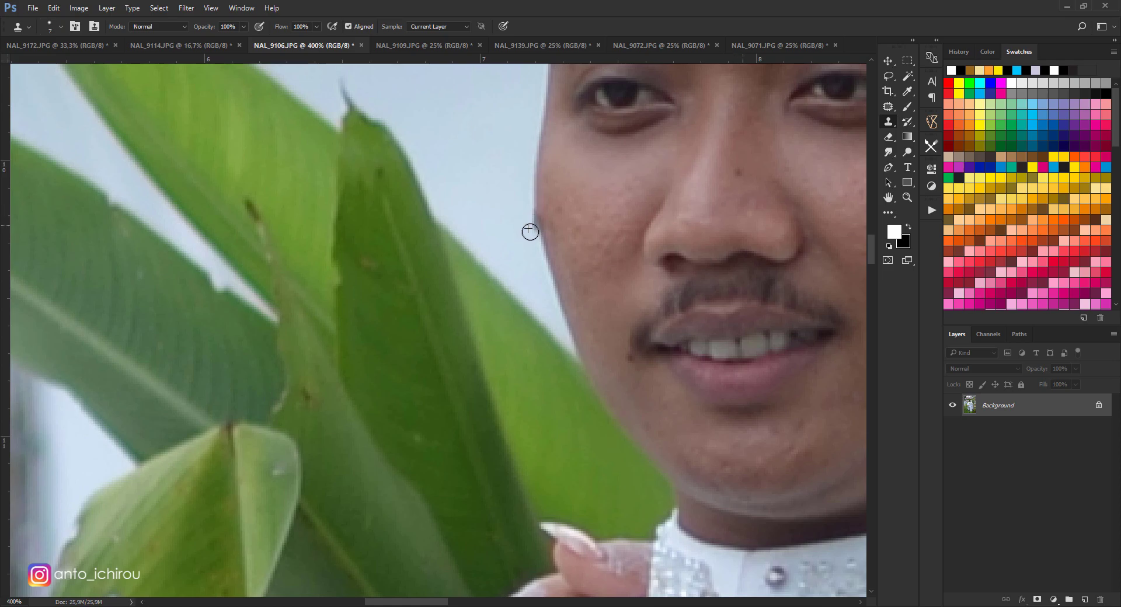
mouse_move(519, 237)
left_mouse_down()
mouse_move(531, 233)
mouse_move(524, 208)
mouse_move(532, 235)
mouse_move(520, 195)
left_mouse_up()
left_click_drag(532, 239, 519, 201)
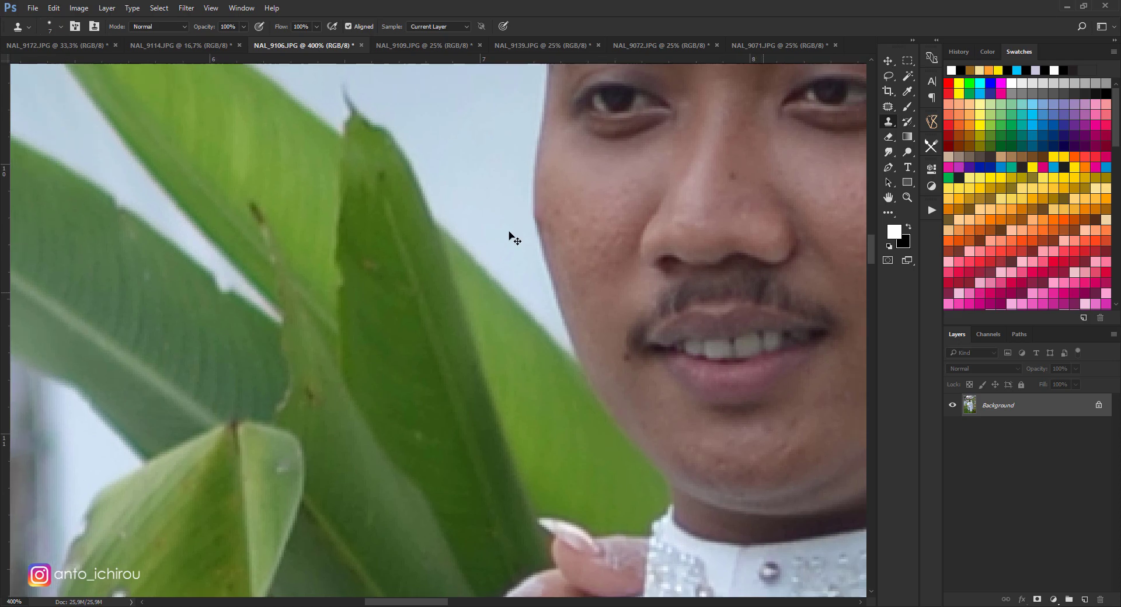
key("ctrl+minus")
key("ctrl+minus")
key("ctrl+minus")
key("ctrl+plus")
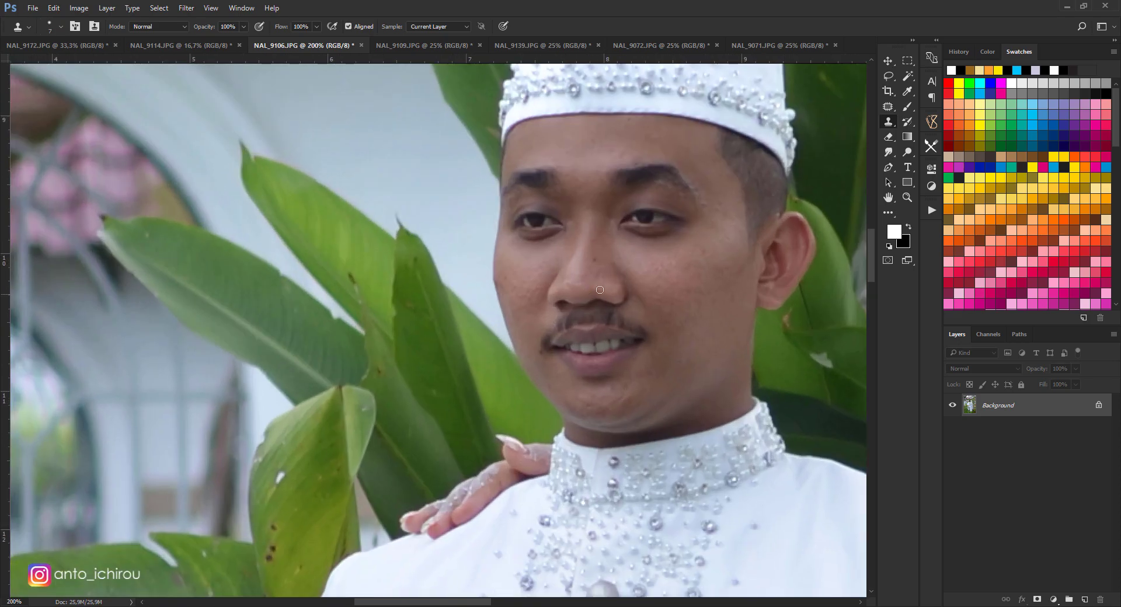
Patch out blemishes on the groom's nose, near his mouth and on his chin
left_click(888, 106)
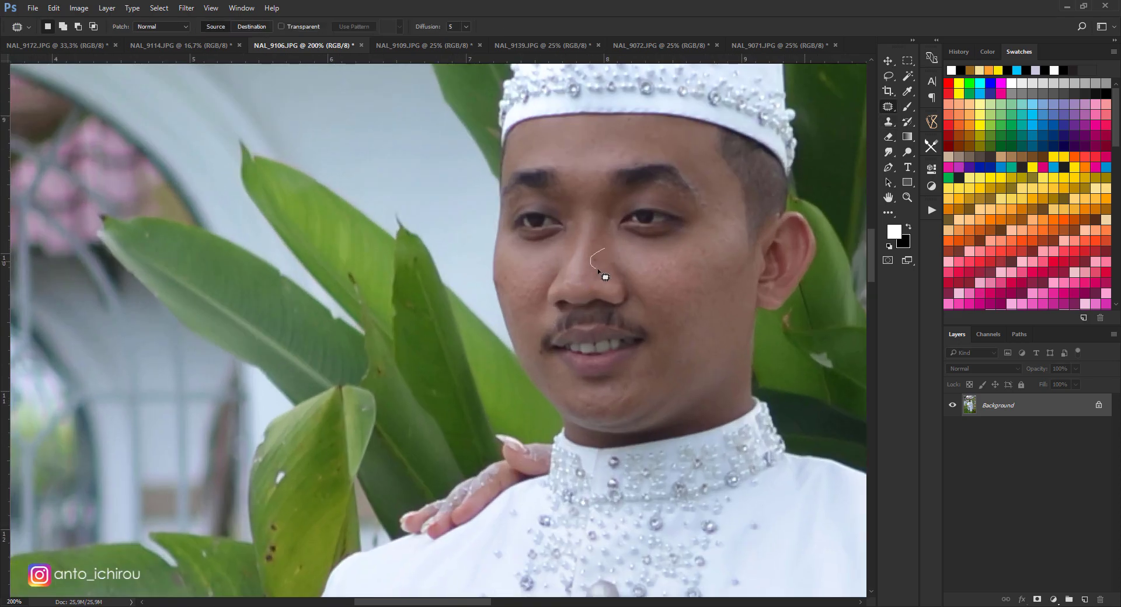
left_click_drag(604, 277, 596, 276)
key("ctrl+d")
left_click_drag(537, 354, 538, 359)
key("ctrl+d")
left_click_drag(621, 383, 593, 399)
key("ctrl+d")
key("ctrl+minus")
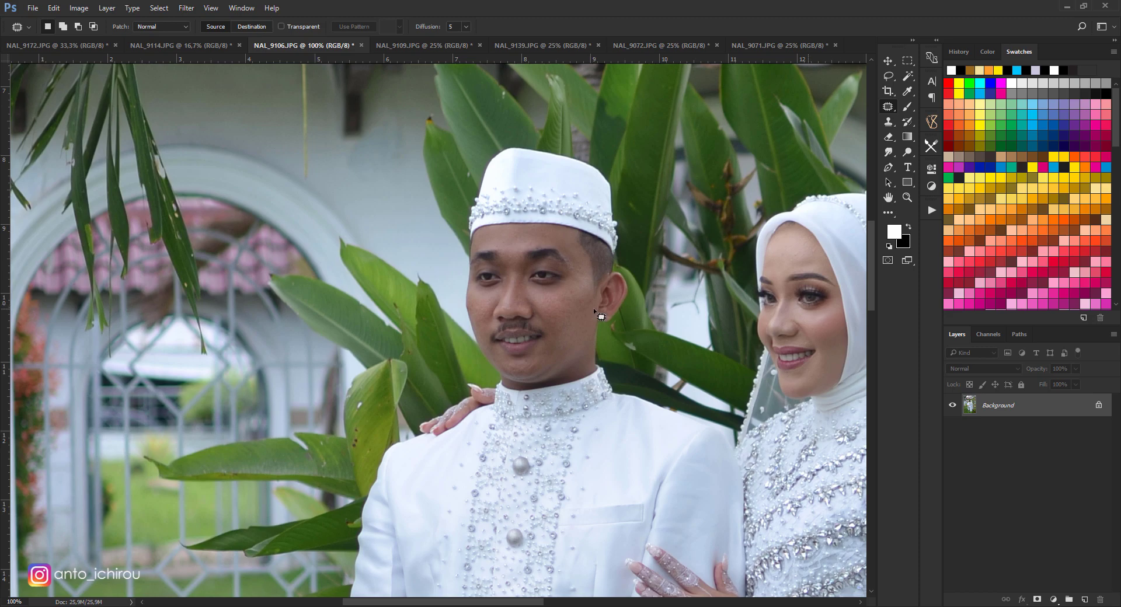
Patch the spots on the bride's forehead and near her mouth, then fit the photo
key("ctrl+plus")
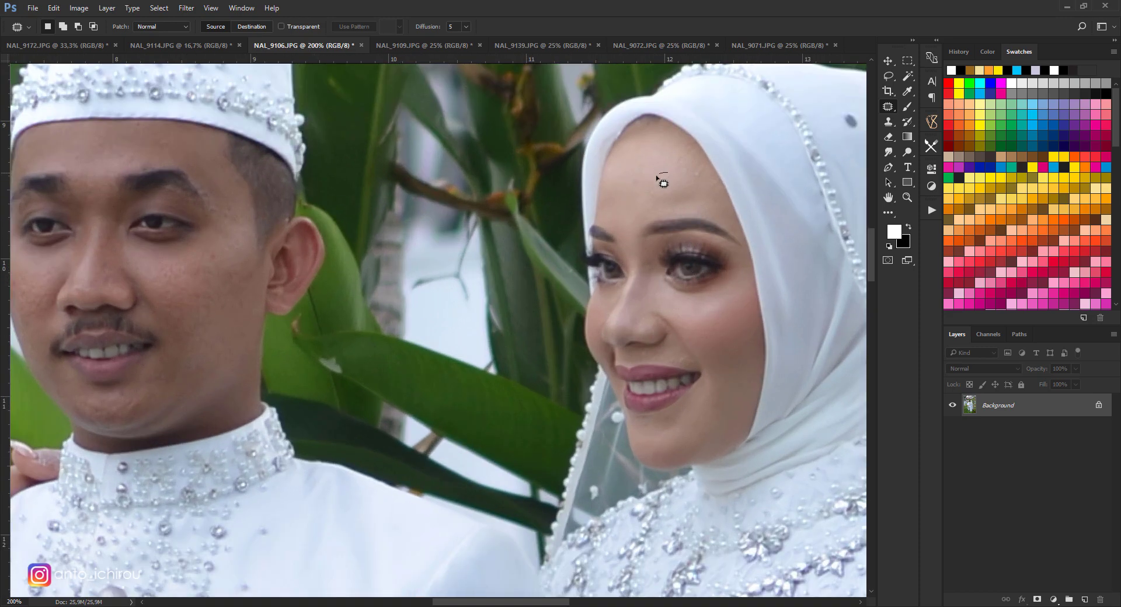
mouse_move(661, 181)
left_mouse_down()
mouse_move(672, 195)
mouse_move(696, 180)
mouse_move(645, 182)
mouse_move(671, 232)
left_mouse_up()
key("ctrl+d")
key("ctrl+d")
key("ctrl+d")
mouse_move(646, 365)
left_mouse_down()
mouse_move(642, 353)
mouse_move(679, 356)
left_mouse_up()
key("ctrl+d")
key("ctrl+d")
key("ctrl+0")
key("ctrl+minus")
left_click_drag(870, 327, 874, 358)
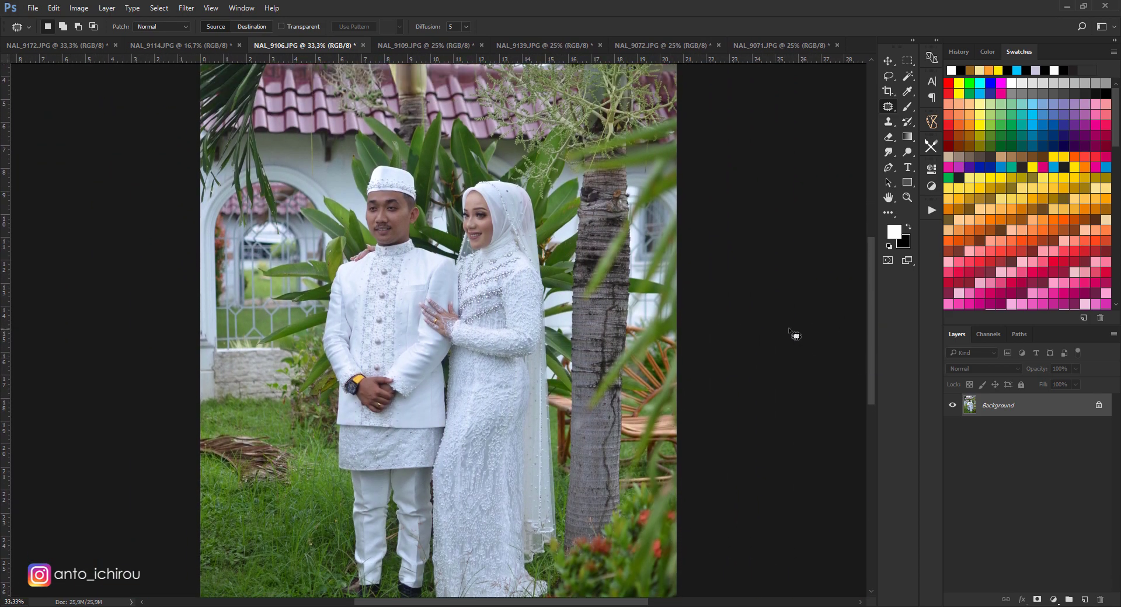
Duplicate the photo to a new layer and apply the bbl Camera Raw preset to it
key("ctrl+j")
left_click(186, 7)
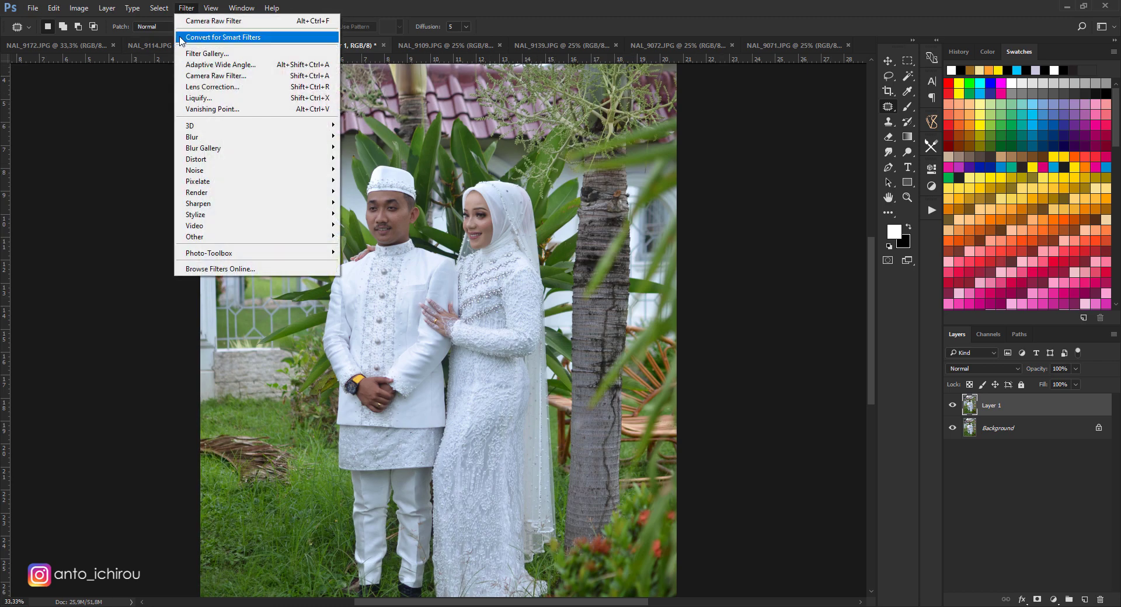
left_click(188, 72)
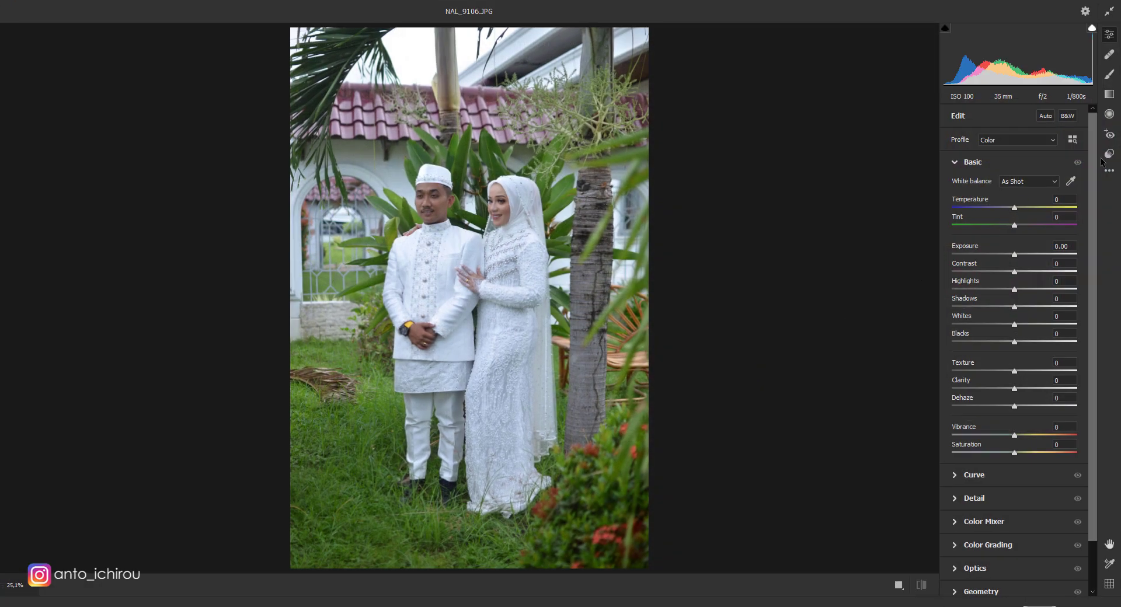
left_click(1109, 153)
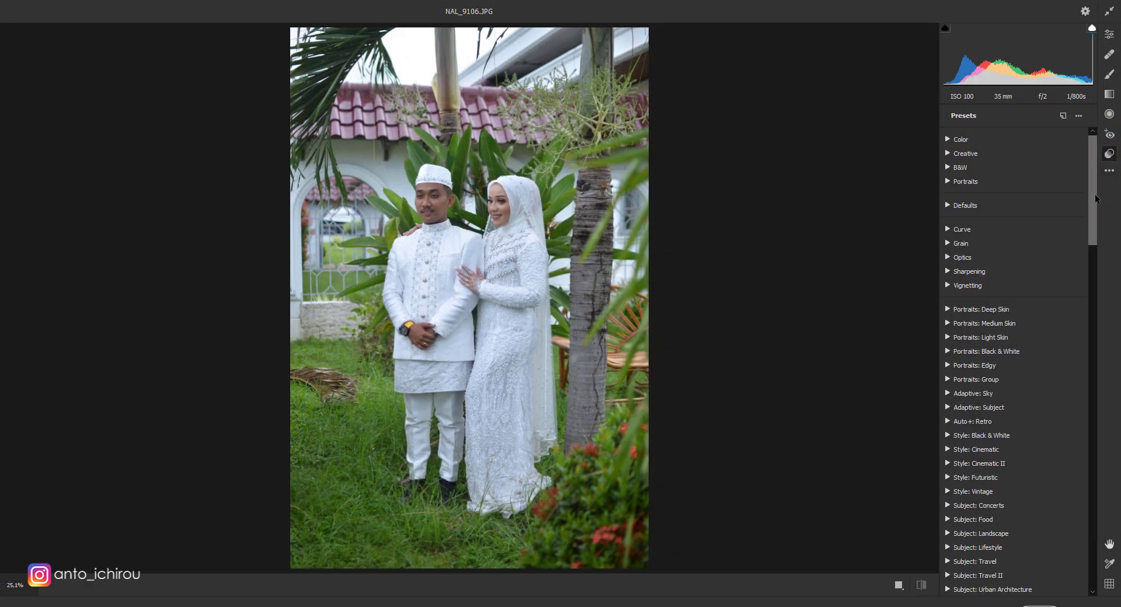
scroll(1094, 235, "down", 5)
scroll(1090, 243, "down", 2)
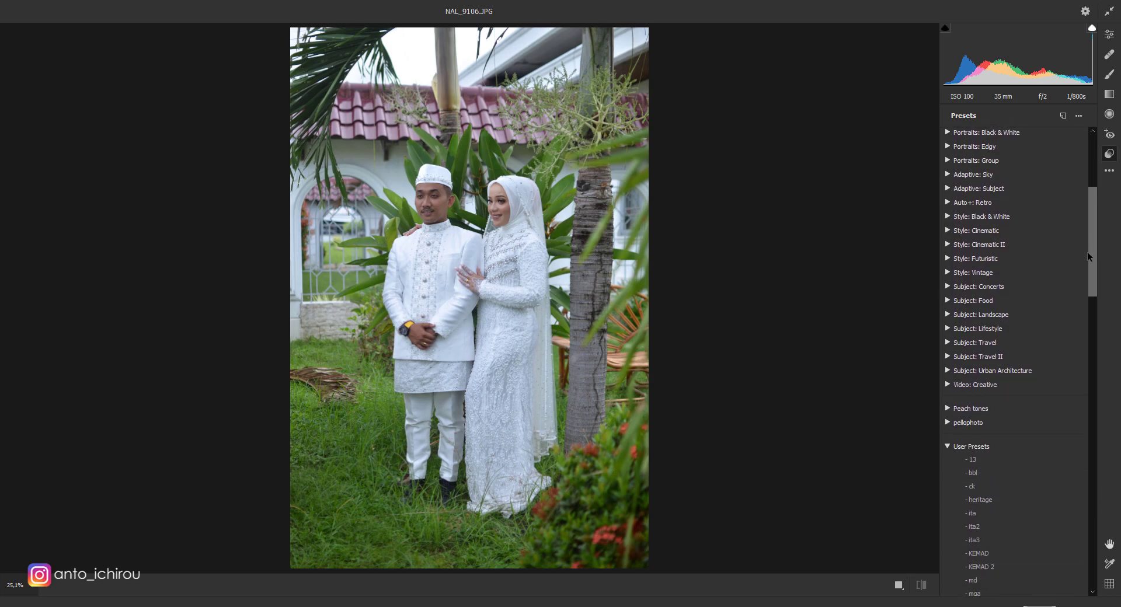
left_click(1005, 474)
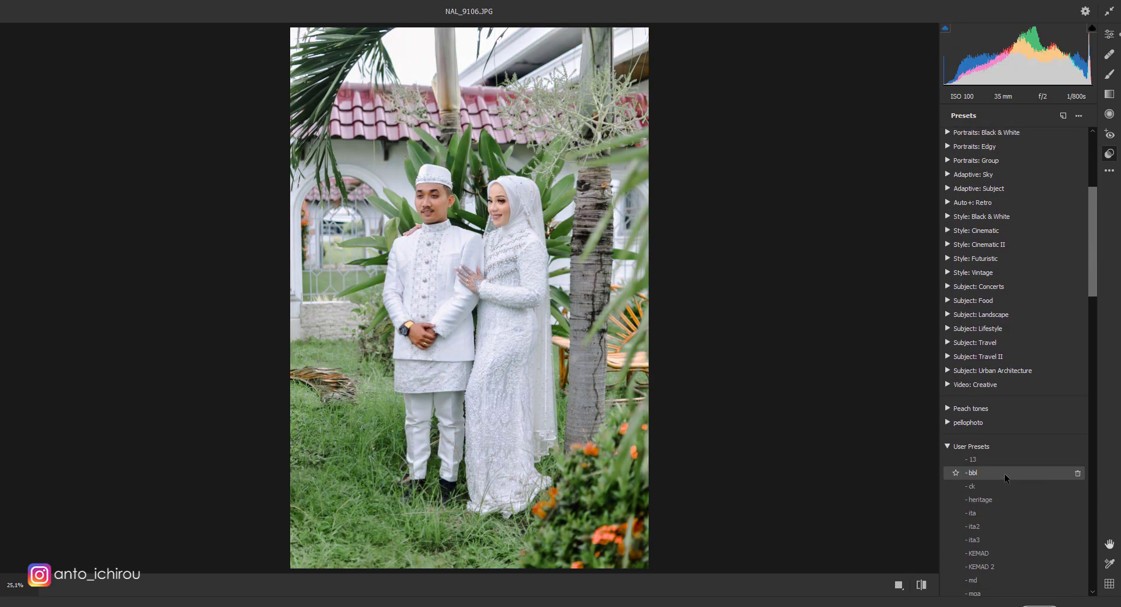
Set Temperature to +7 and Contrast to -5 in the Basic panel
left_click(1108, 34)
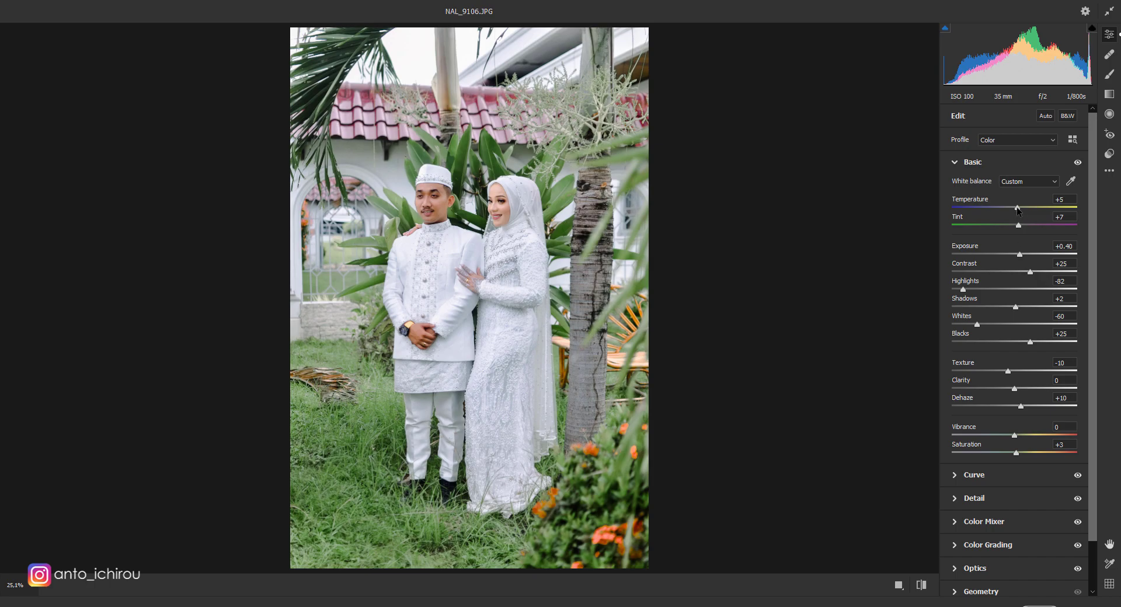
left_click_drag(1017, 208, 1018, 209)
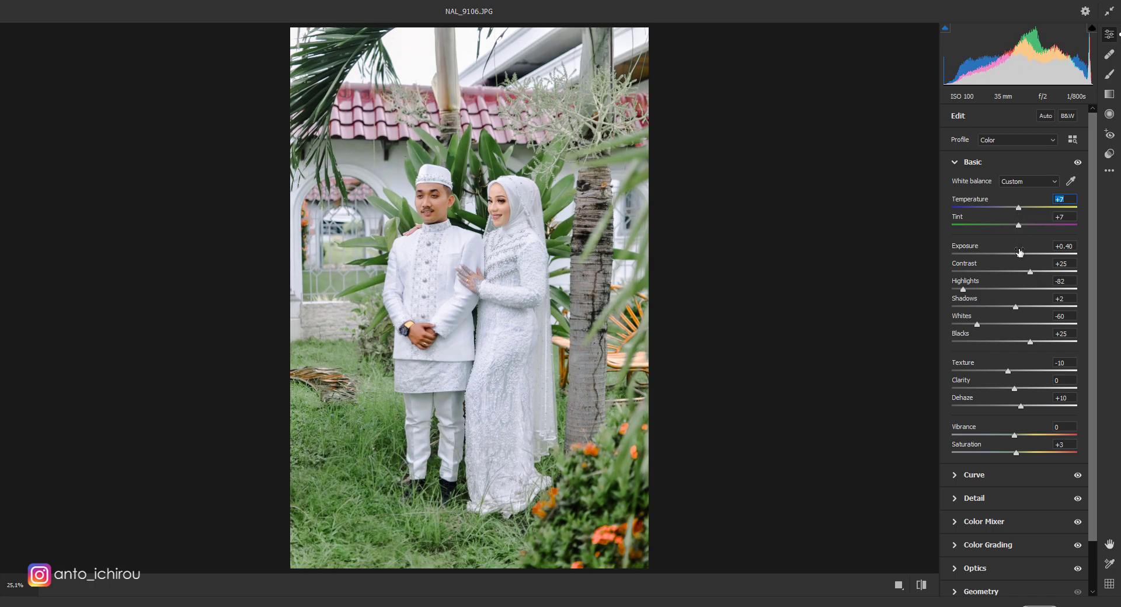
mouse_move(1027, 270)
left_mouse_down()
mouse_move(1008, 274)
mouse_move(1019, 255)
left_mouse_up()
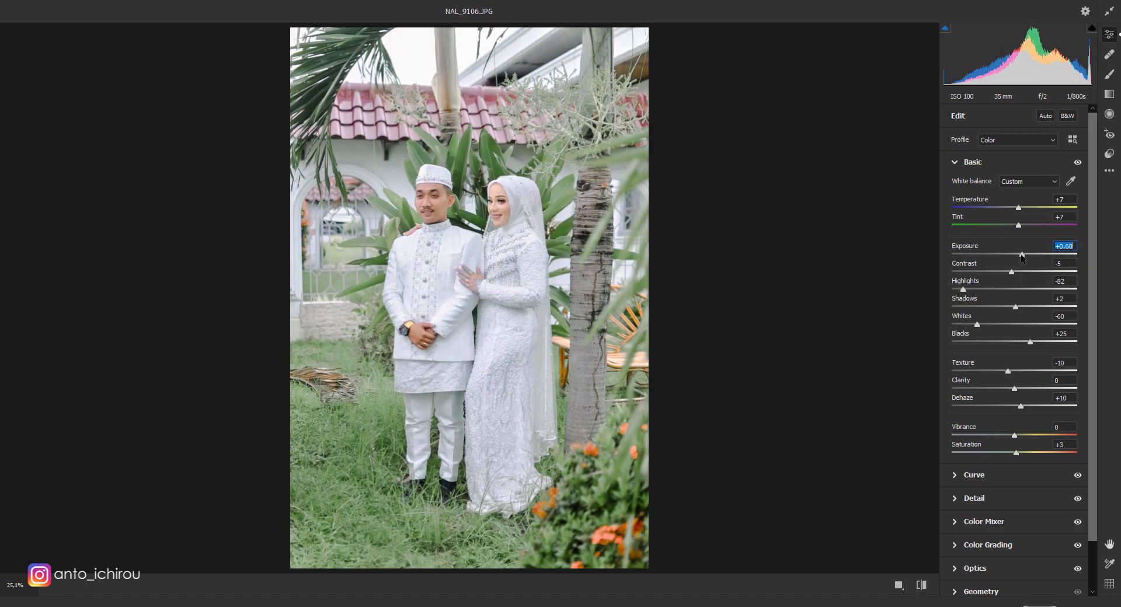
left_click(955, 162)
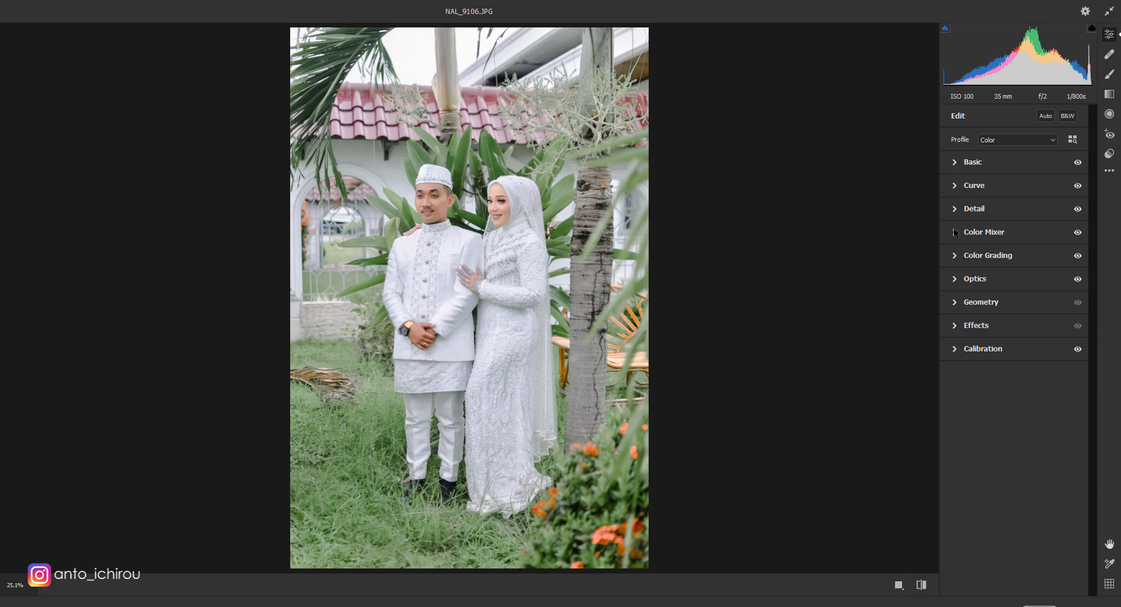
Shift the Oranges hue to -5 and raise Exposure to +0.75
left_click(955, 232)
left_click(957, 268)
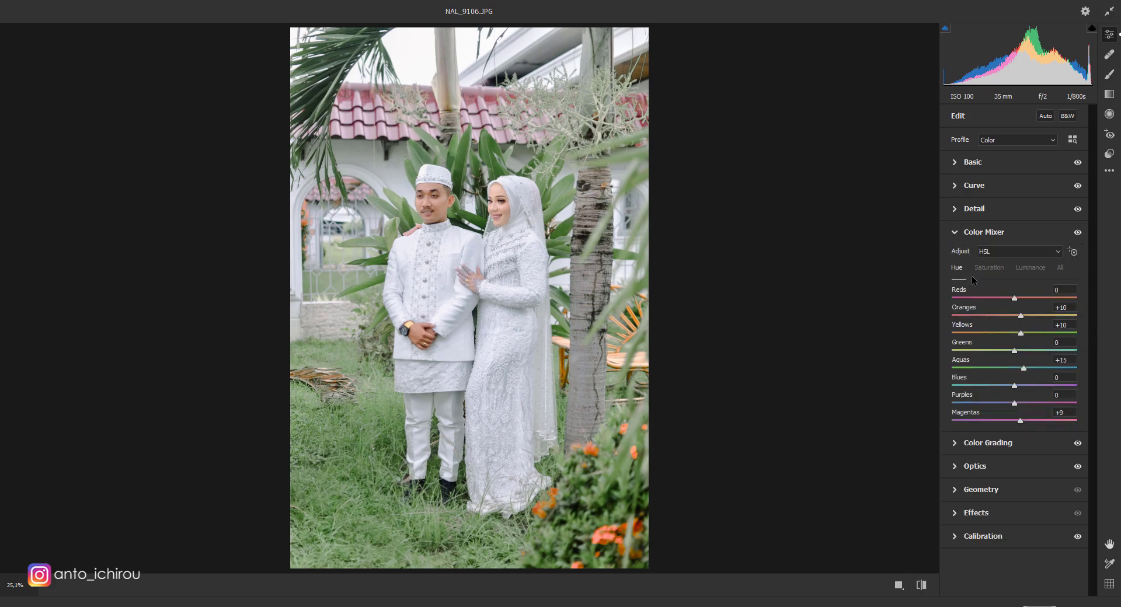
left_click_drag(1020, 317, 1003, 316)
left_click(970, 161)
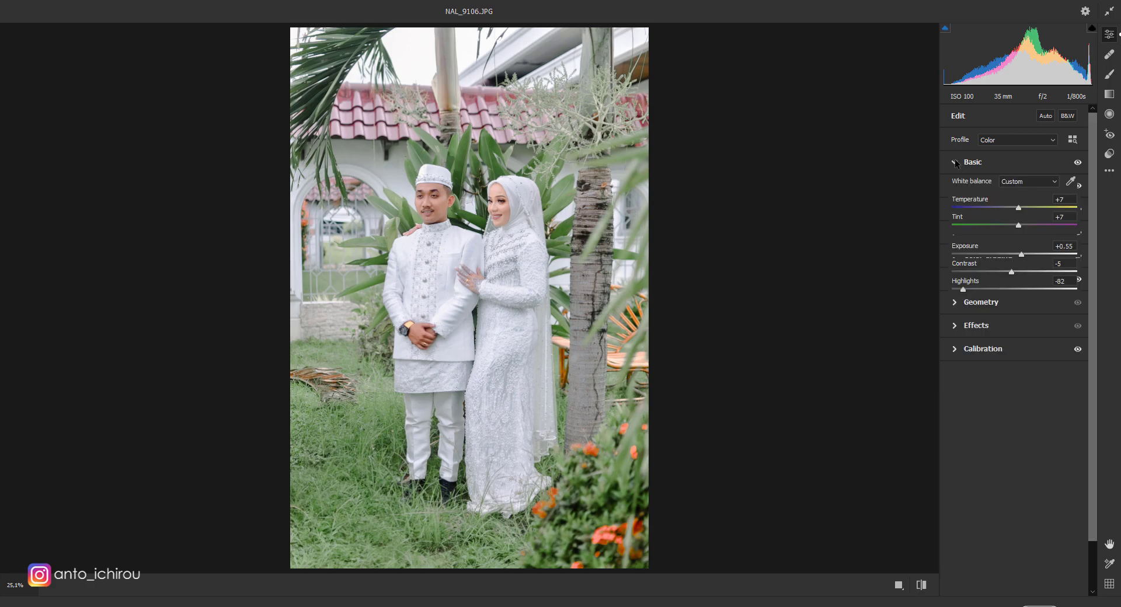
left_click_drag(1020, 255, 1022, 255)
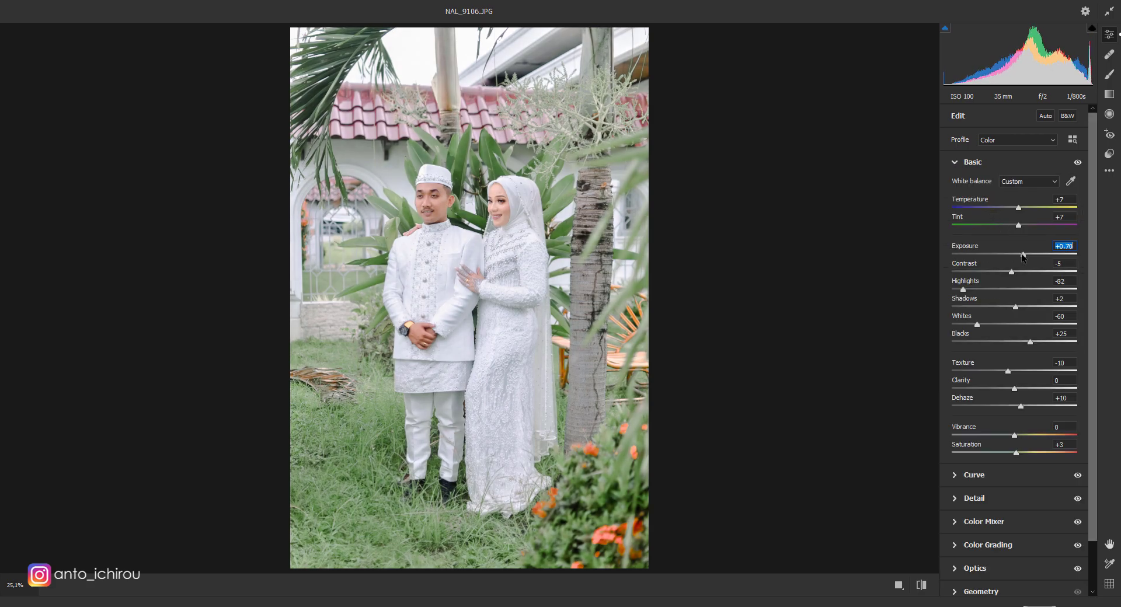
left_click(963, 162)
Set Yellows saturation to -70 and Blues to -27, then show the Before/After comparison
left_click(960, 234)
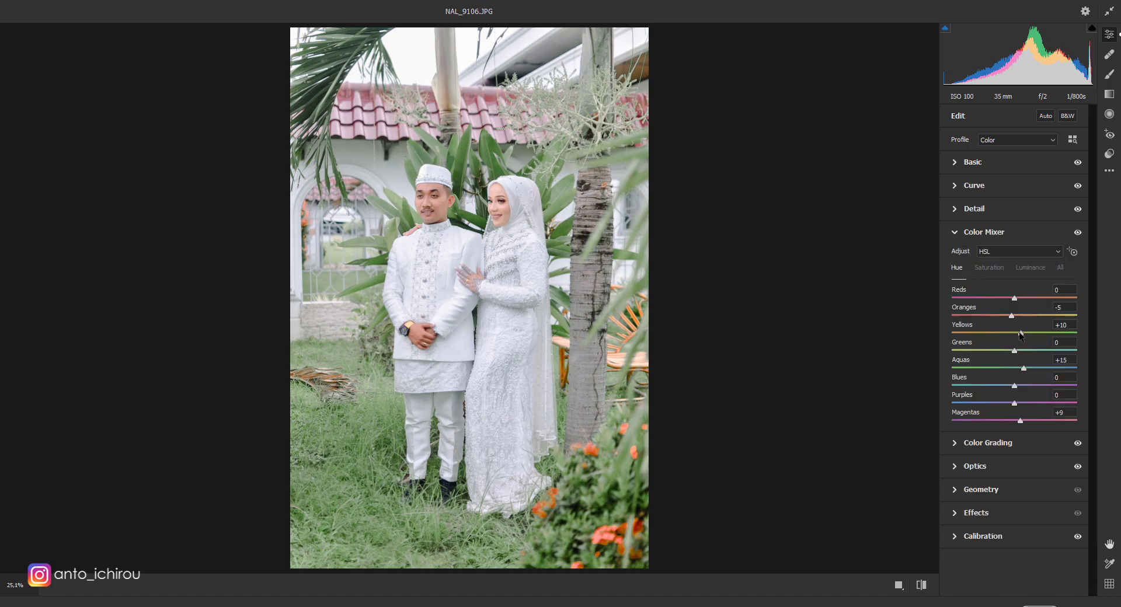
left_click(984, 267)
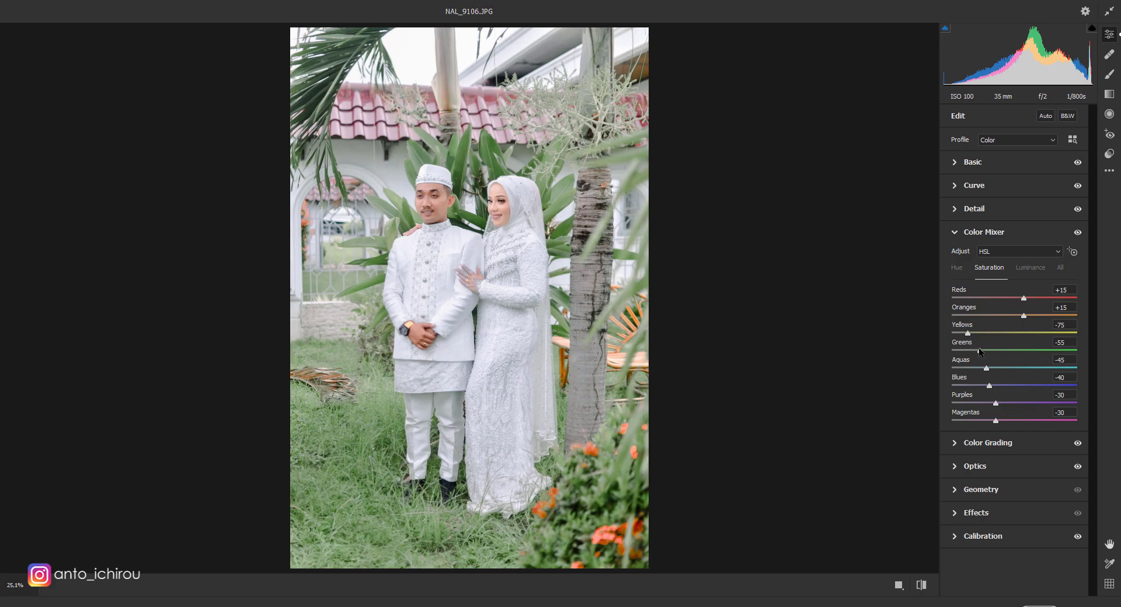
mouse_move(980, 351)
left_mouse_down()
mouse_move(967, 351)
mouse_move(1020, 355)
mouse_move(974, 351)
mouse_move(966, 333)
left_mouse_up()
left_click(955, 266)
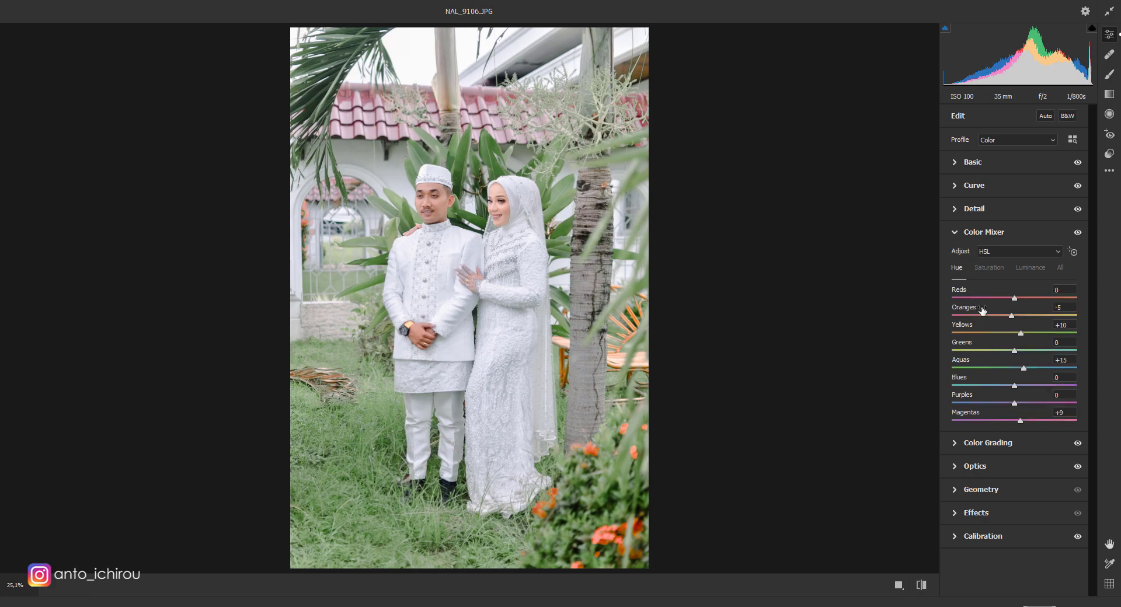
left_click(988, 267)
left_click_drag(989, 386, 996, 385)
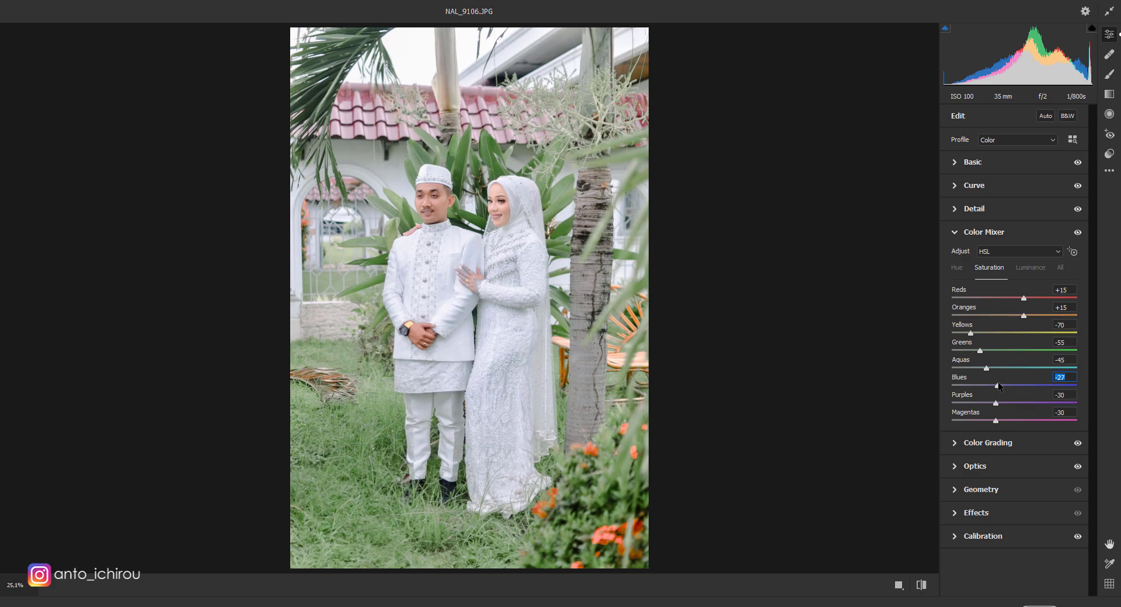
left_click(900, 584)
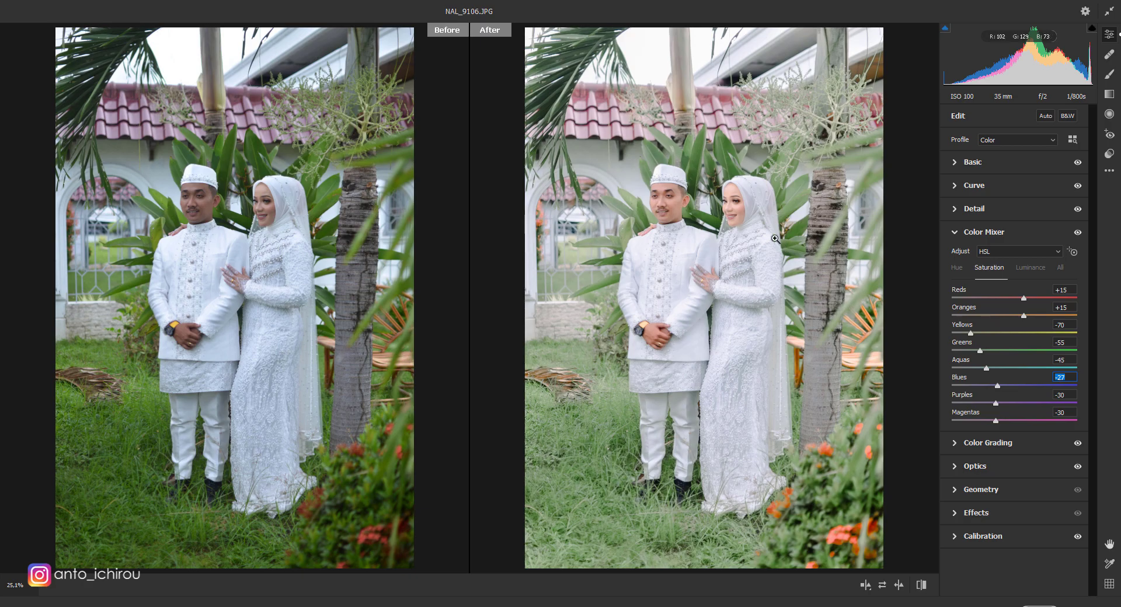
Zoom in to compare the faces, then lower Detail sharpening to 40
left_click(700, 207)
left_click(728, 250)
left_click(972, 232)
left_click(974, 209)
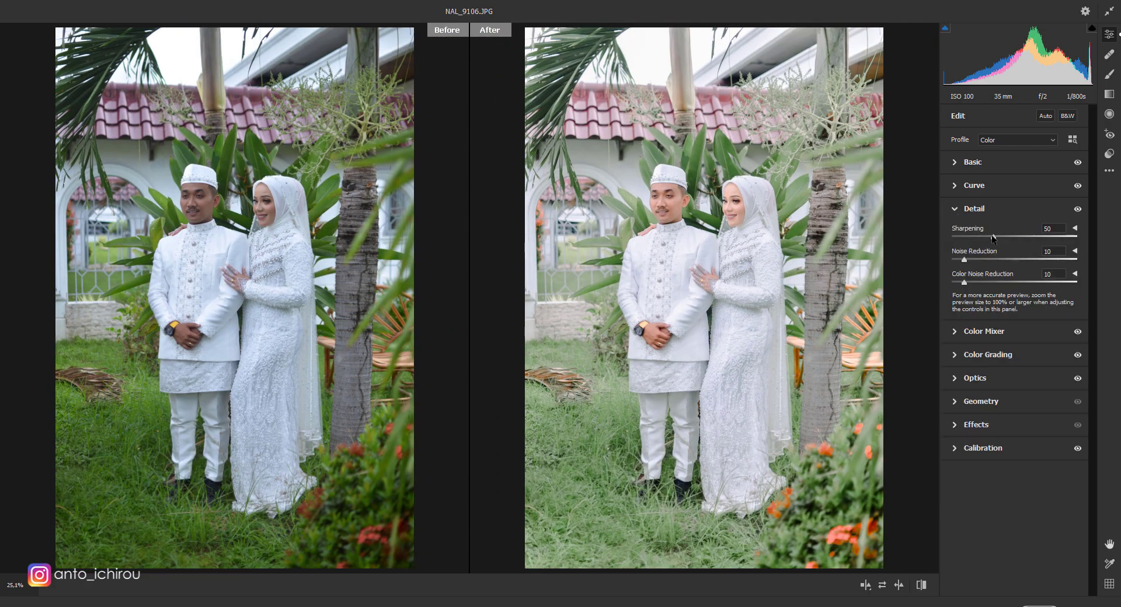
left_click_drag(985, 237, 984, 238)
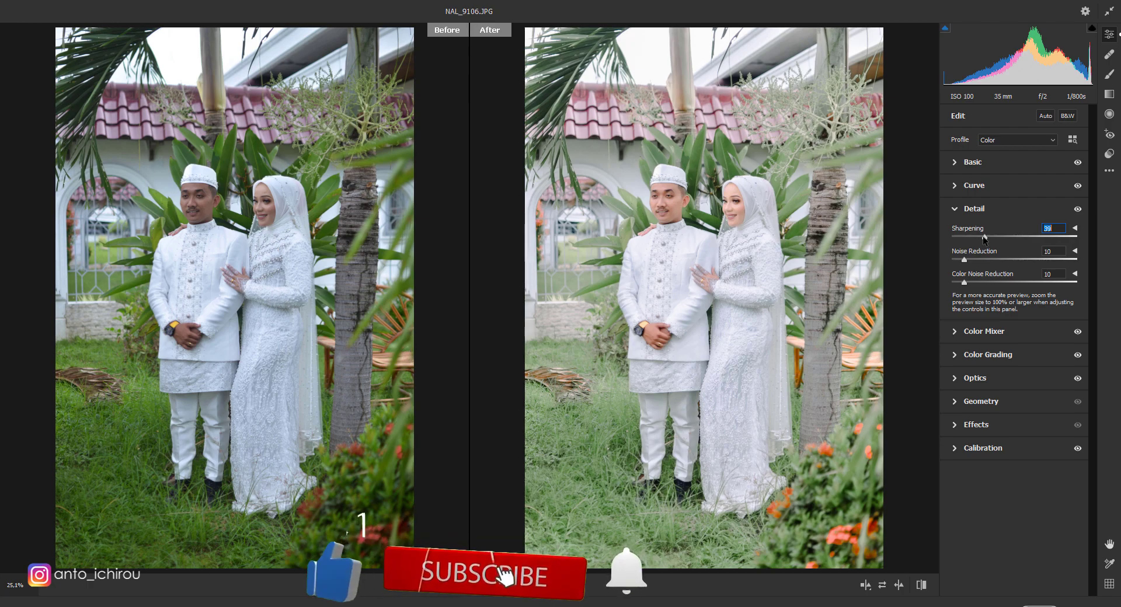
left_click_drag(984, 238, 961, 259)
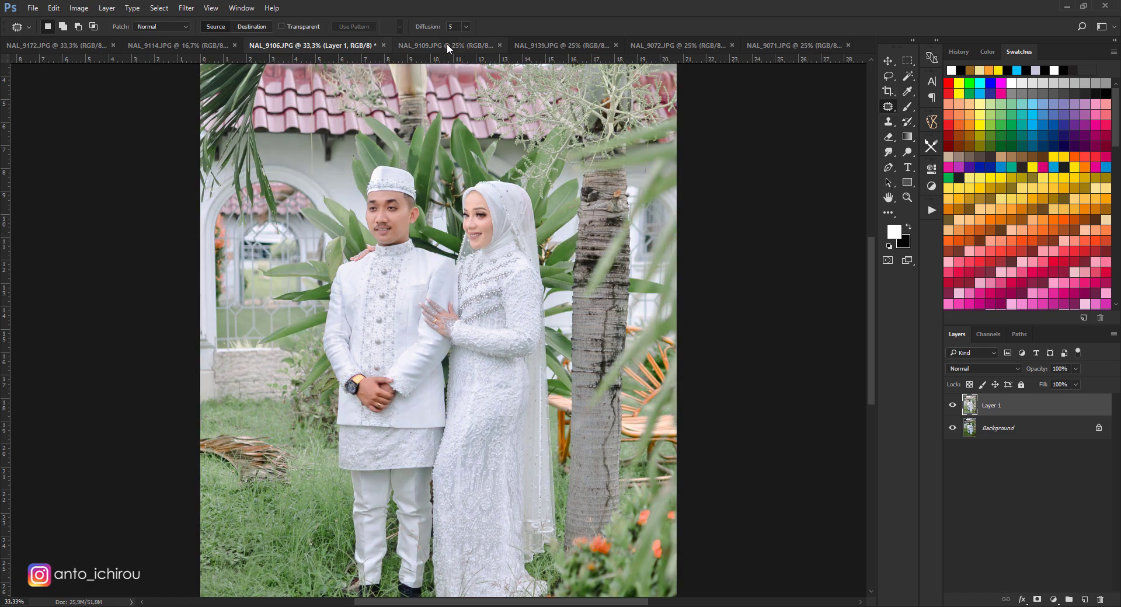
On NAL_9109, patch away the spots on the groom's cheek and chin
left_click(446, 44)
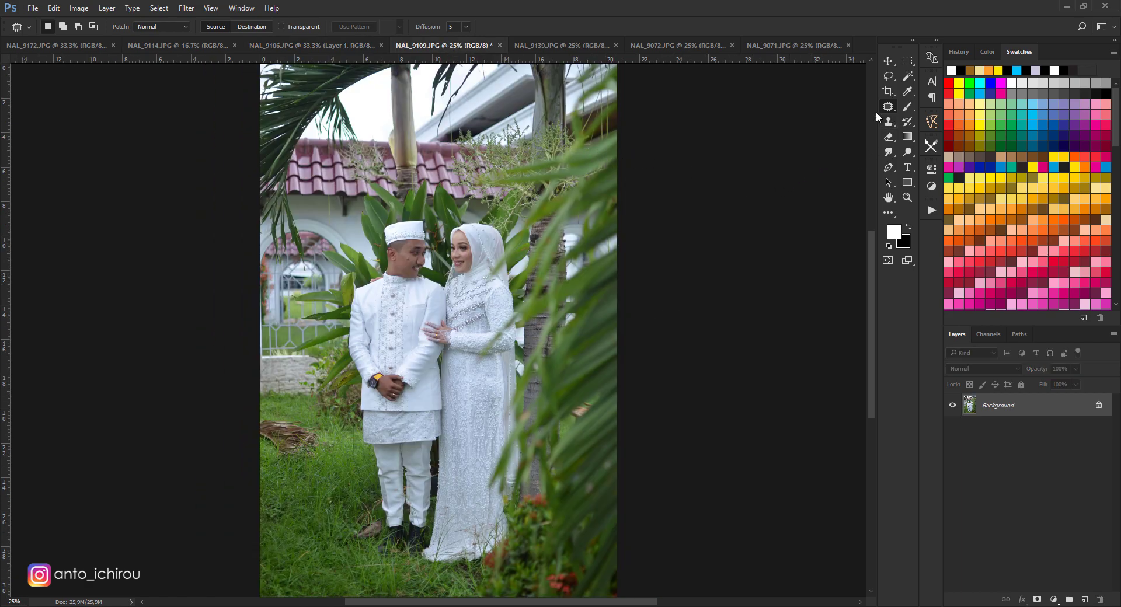
key("ctrl+plus")
key("ctrl+plus")
left_click_drag(870, 354, 873, 330)
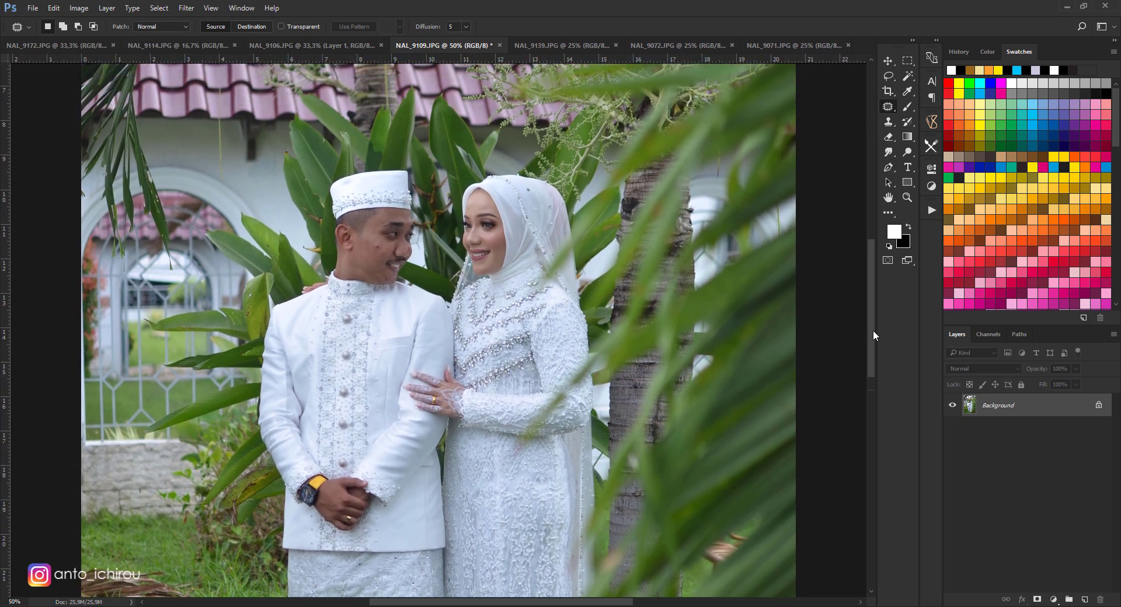
key("ctrl+plus")
key("ctrl+plus")
key("ctrl+plus")
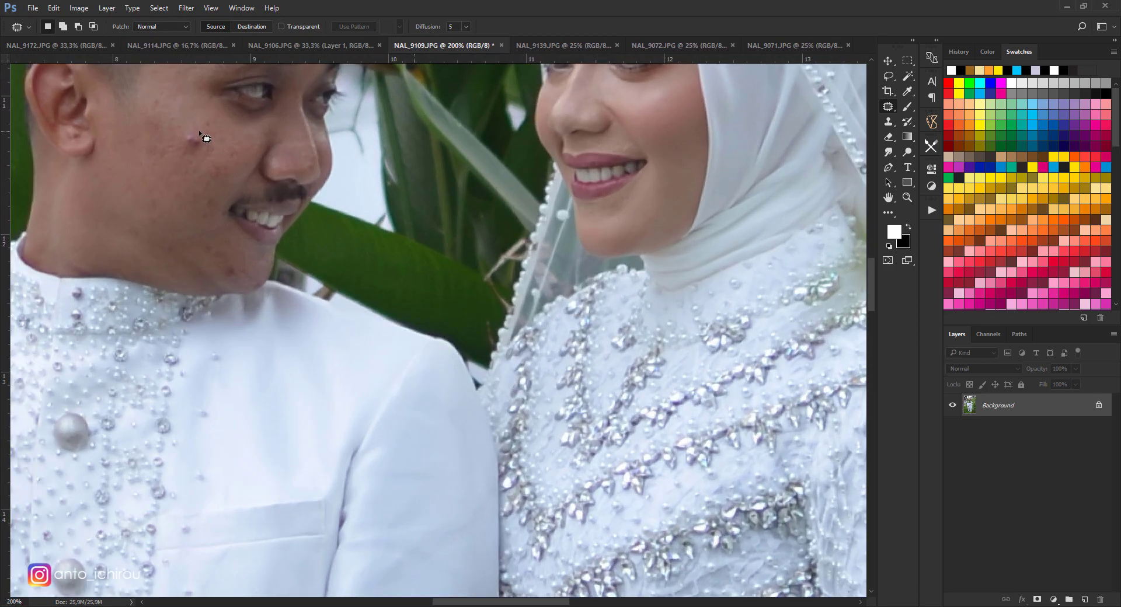
mouse_move(182, 151)
left_mouse_down()
mouse_move(193, 117)
mouse_move(171, 122)
mouse_move(173, 153)
mouse_move(208, 163)
mouse_move(212, 140)
mouse_move(200, 176)
left_mouse_up()
mouse_move(224, 248)
left_mouse_down()
mouse_move(209, 214)
mouse_move(222, 204)
mouse_move(176, 229)
mouse_move(138, 212)
mouse_move(175, 234)
left_mouse_up()
key("ctrl+d")
key("ctrl+d")
key("ctrl+d")
left_click_drag(176, 136, 181, 161)
Patch blemishes on the bride's and groom's foreheads clean
key("ctrl+d")
key("ctrl+minus")
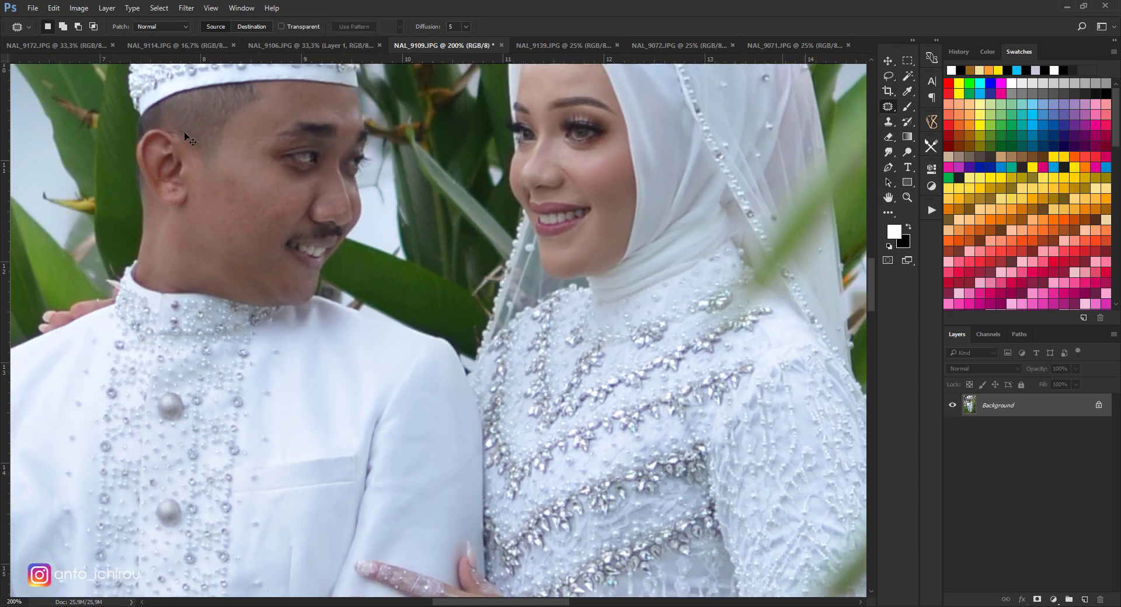
left_click_drag(304, 237, 647, 219)
key("ctrl+d")
scroll(647, 220, "down", 5, "alt")
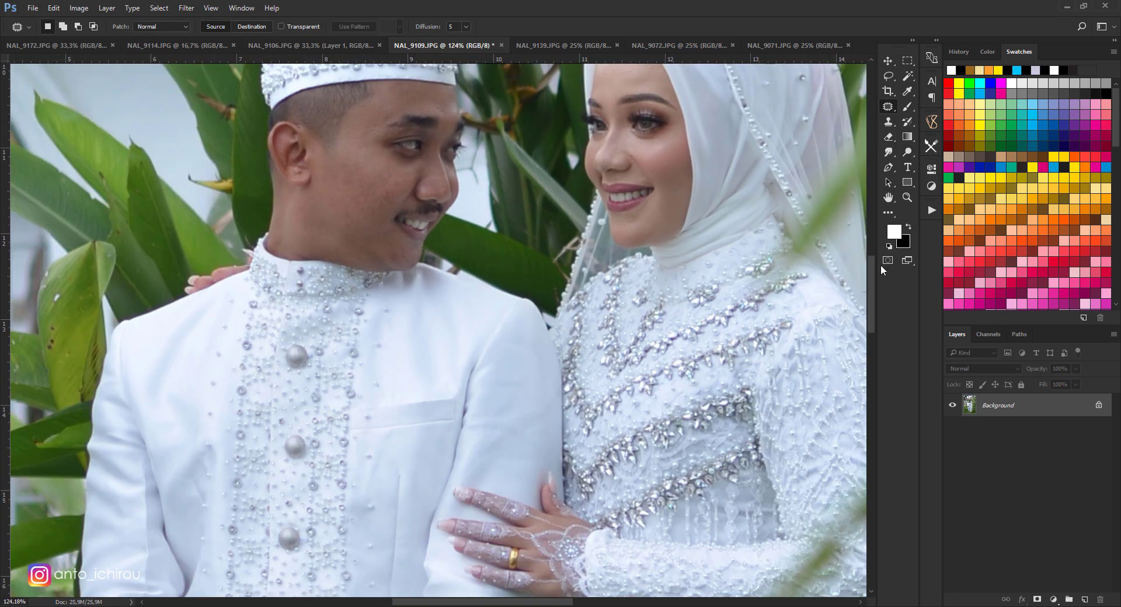
left_click_drag(873, 279, 868, 257)
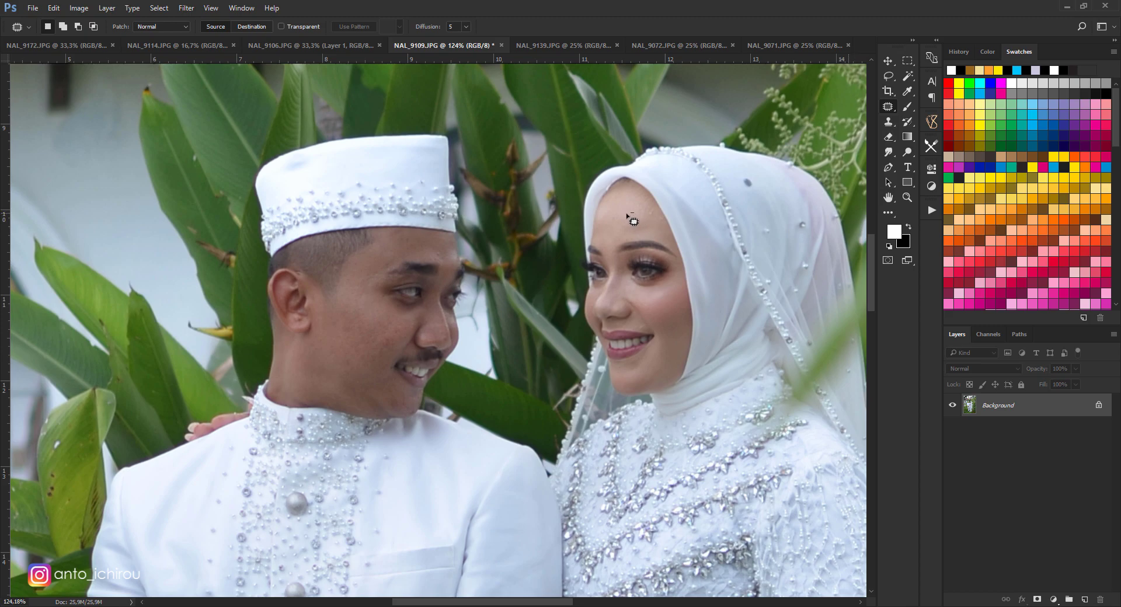
left_click_drag(626, 215, 656, 221)
key("ctrl+d")
left_click_drag(436, 251, 458, 260)
key("ctrl+d")
Zoom the photo to fit the window and duplicate the background to Layer 1
key("ctrl+minus")
key("ctrl+minus")
key("ctrl+plus")
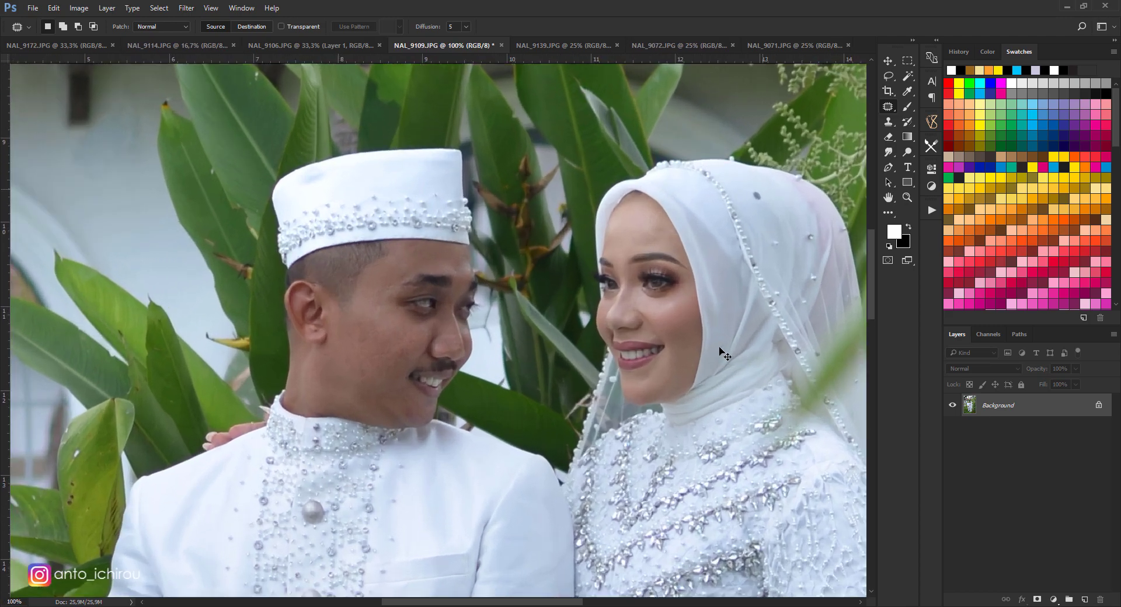
key("ctrl+plus")
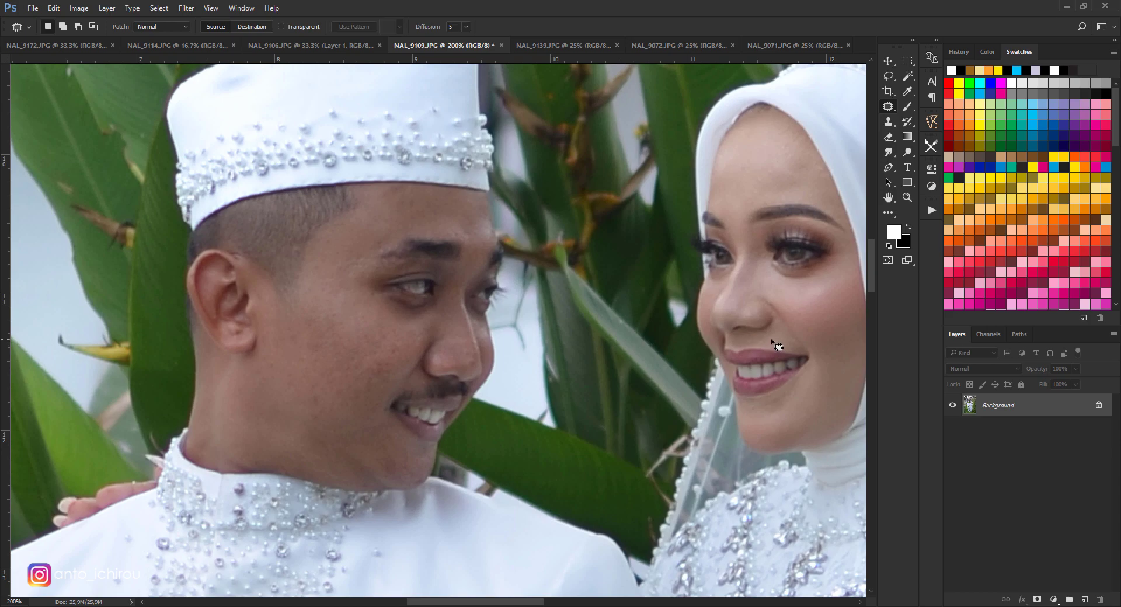
key("ctrl+minus")
key("ctrl+minus")
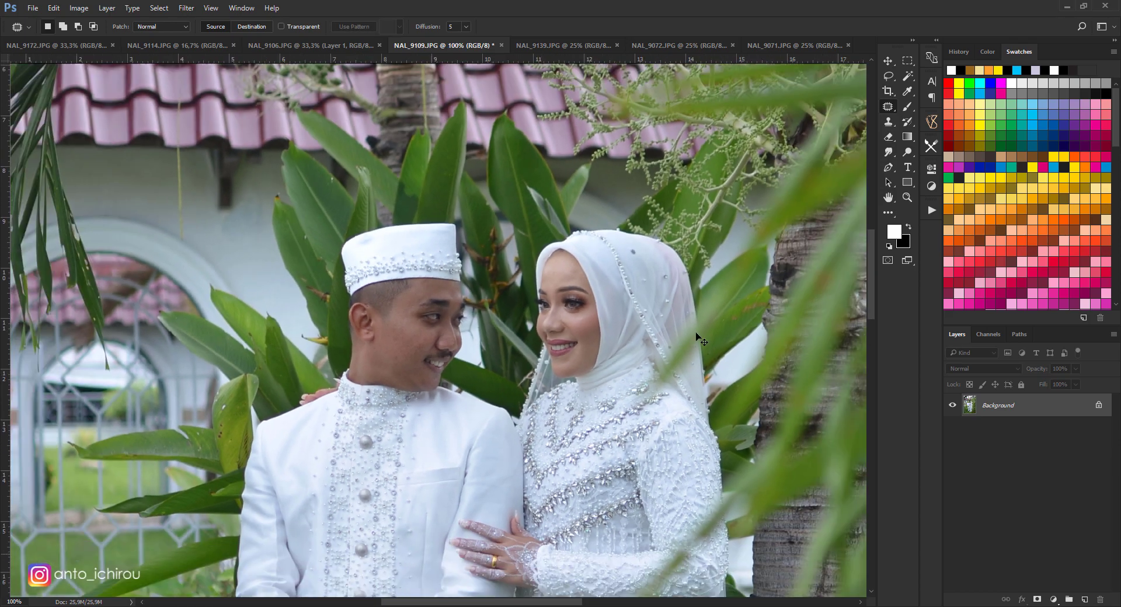
key("ctrl+minus")
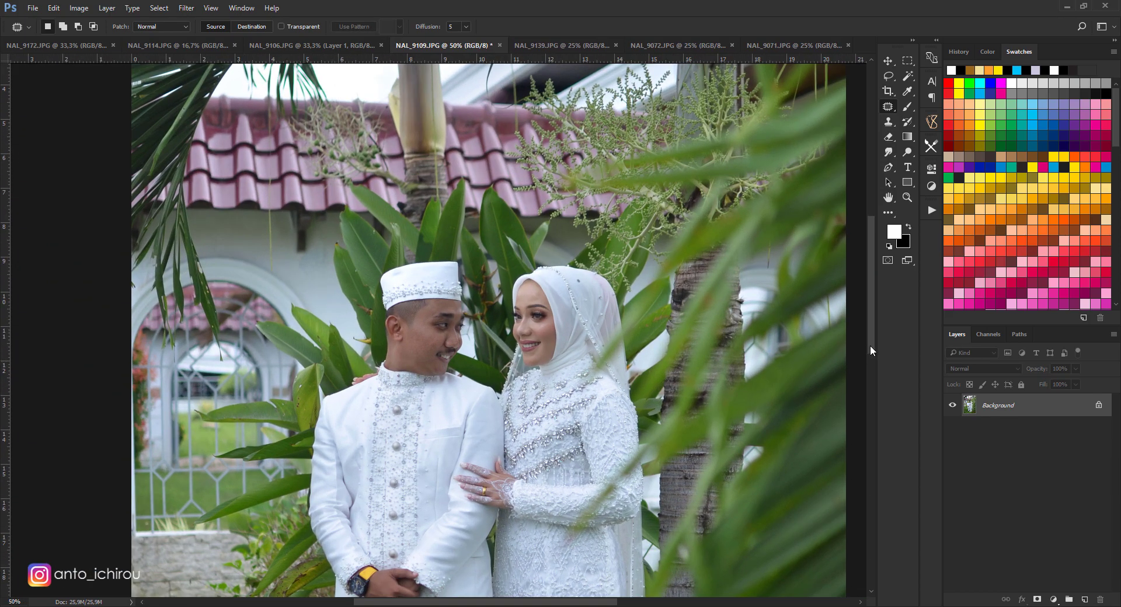
left_click_drag(869, 349, 871, 386)
key("ctrl+minus")
key("ctrl+minus")
key("ctrl+plus")
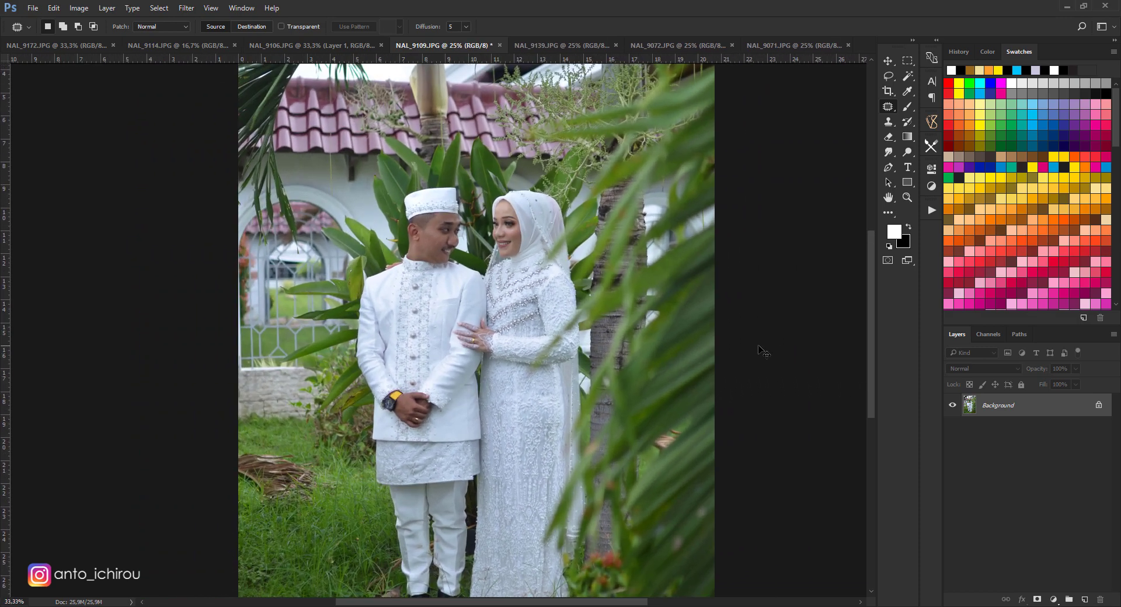
key("ctrl+j")
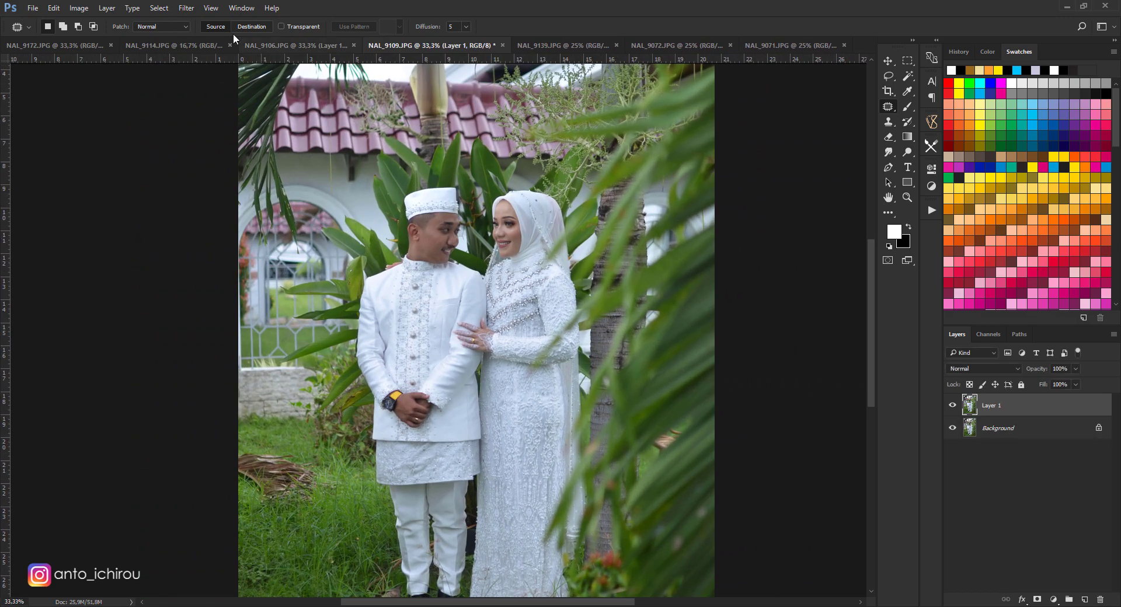
Apply the bbl user preset to Layer 1 through the Camera Raw filter
left_click(186, 7)
left_click(210, 66)
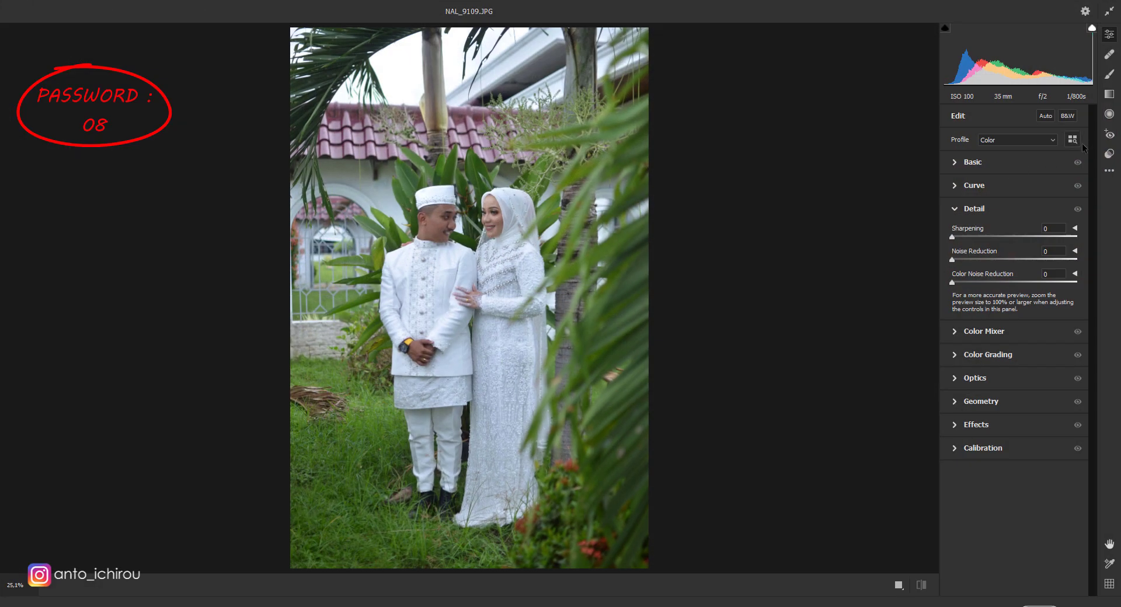
left_click(1107, 154)
scroll(1018, 446, "down", 5)
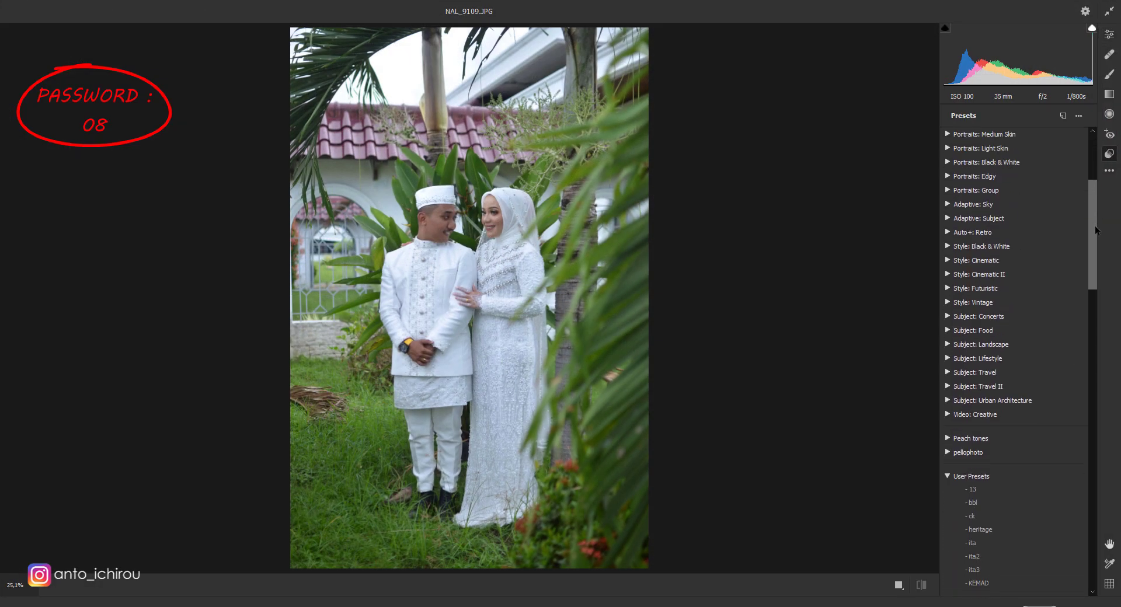
left_click(999, 475)
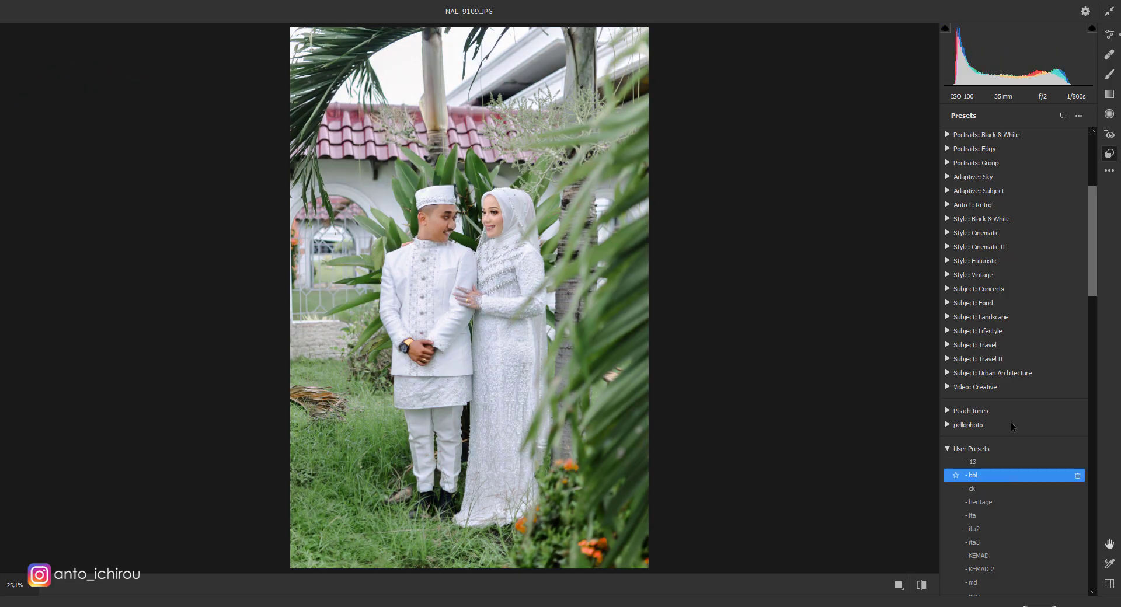
left_click(1108, 35)
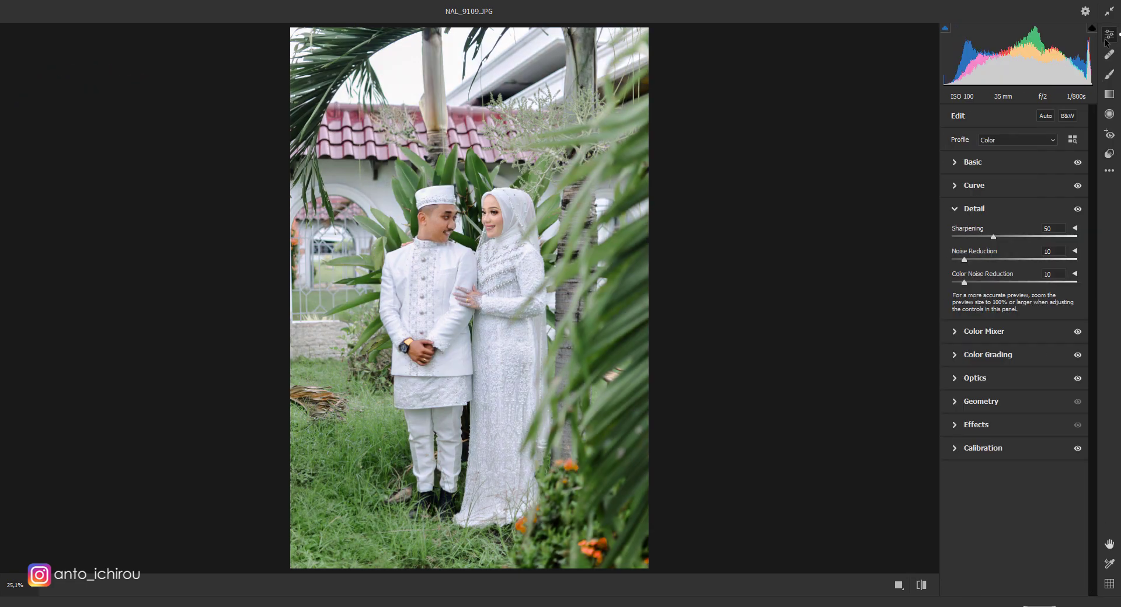
Set Temperature to +7, lower Contrast to -5, and ease Exposure to +0.55
left_click(957, 209)
left_click(956, 161)
left_click_drag(1017, 207, 1019, 207)
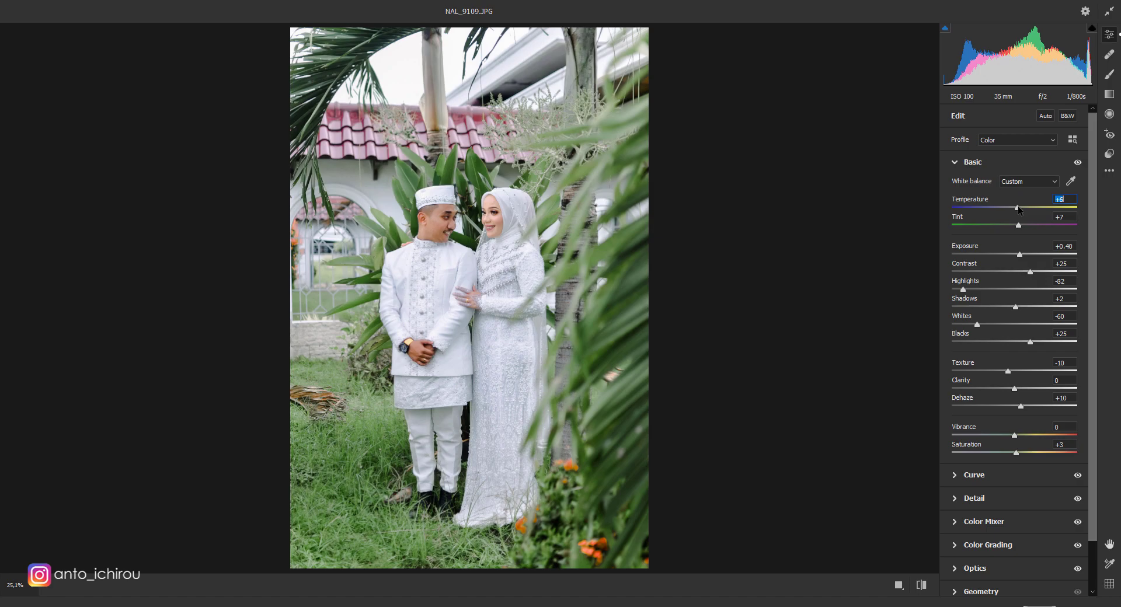
mouse_move(1028, 272)
left_mouse_down()
mouse_move(1009, 272)
mouse_move(1021, 255)
left_mouse_up()
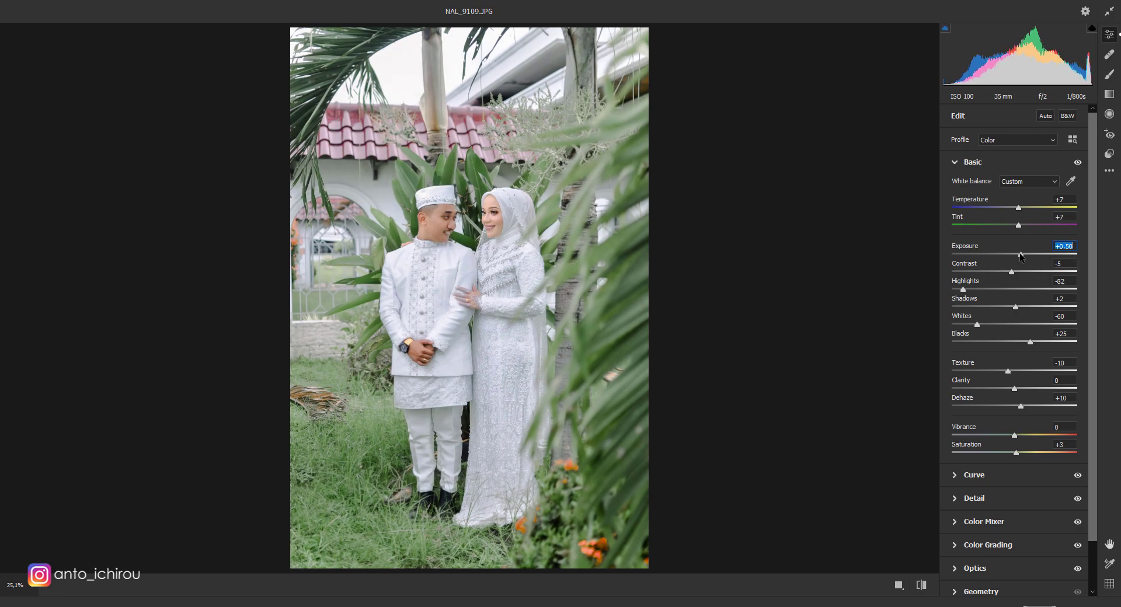
left_click_drag(1022, 255, 1019, 255)
left_click(955, 163)
Set the Oranges hue to -10 and return Exposure to +0.60
left_click(955, 233)
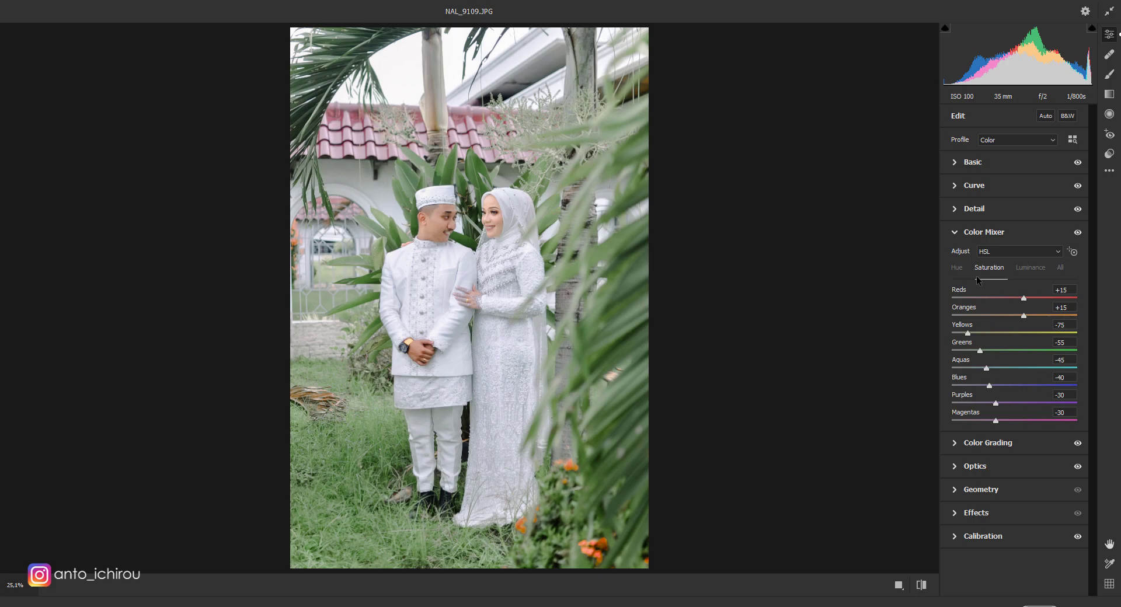
left_click(957, 268)
left_click_drag(1014, 315, 1011, 316)
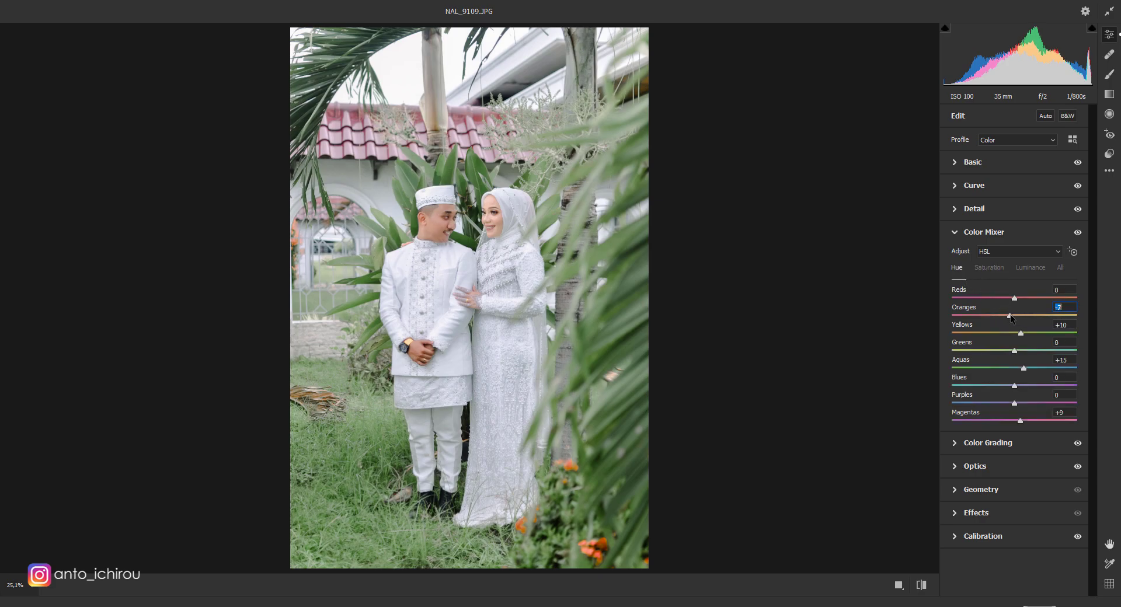
left_click_drag(1010, 317, 1010, 318)
left_click(956, 233)
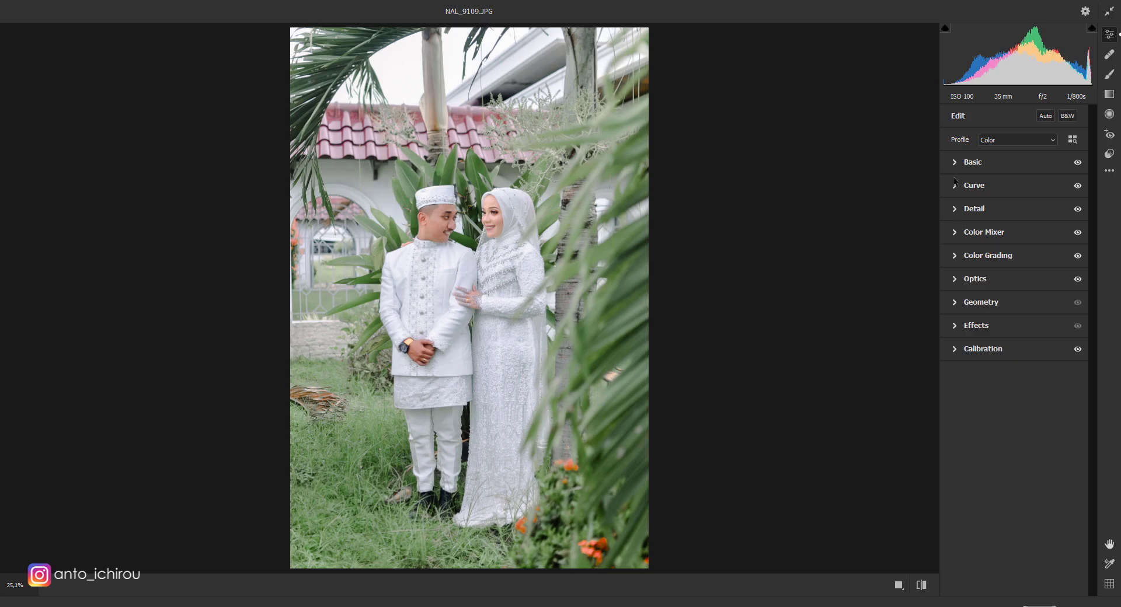
left_click(953, 168)
left_click_drag(1020, 255, 1022, 255)
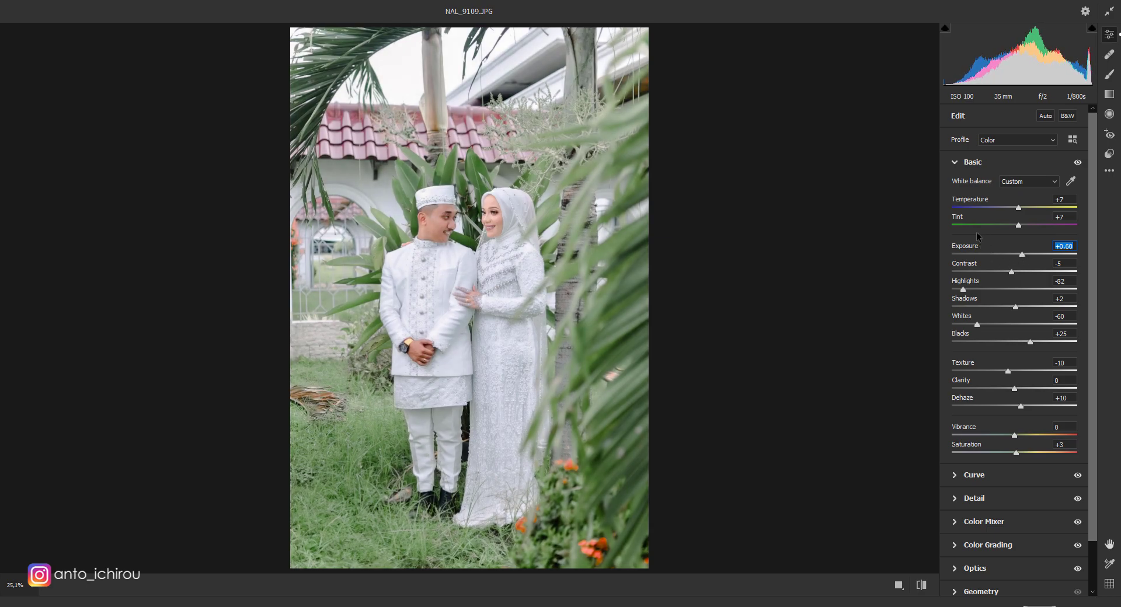
left_click(956, 169)
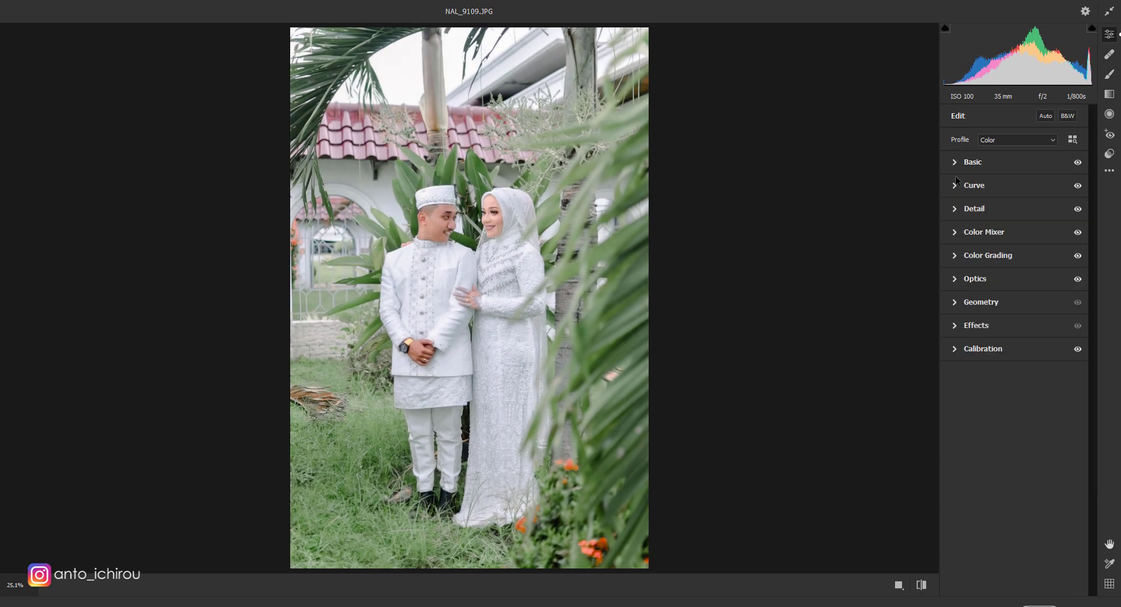
Adjust Oranges saturation to +19 and raise Blues saturation to -28
left_click(956, 233)
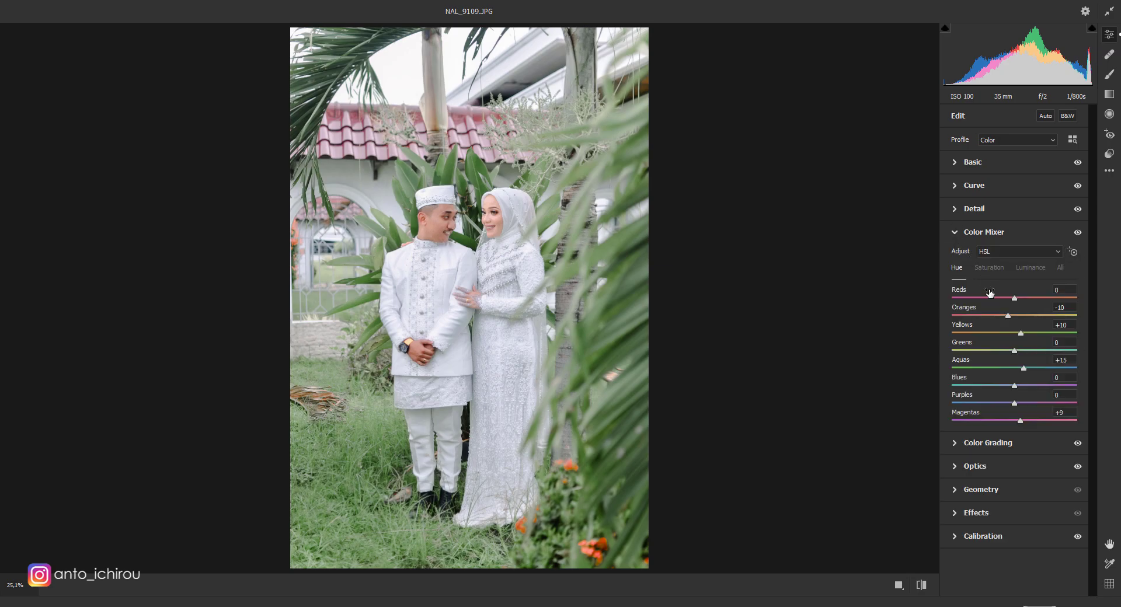
left_click(989, 270)
left_click(956, 268)
left_click(981, 269)
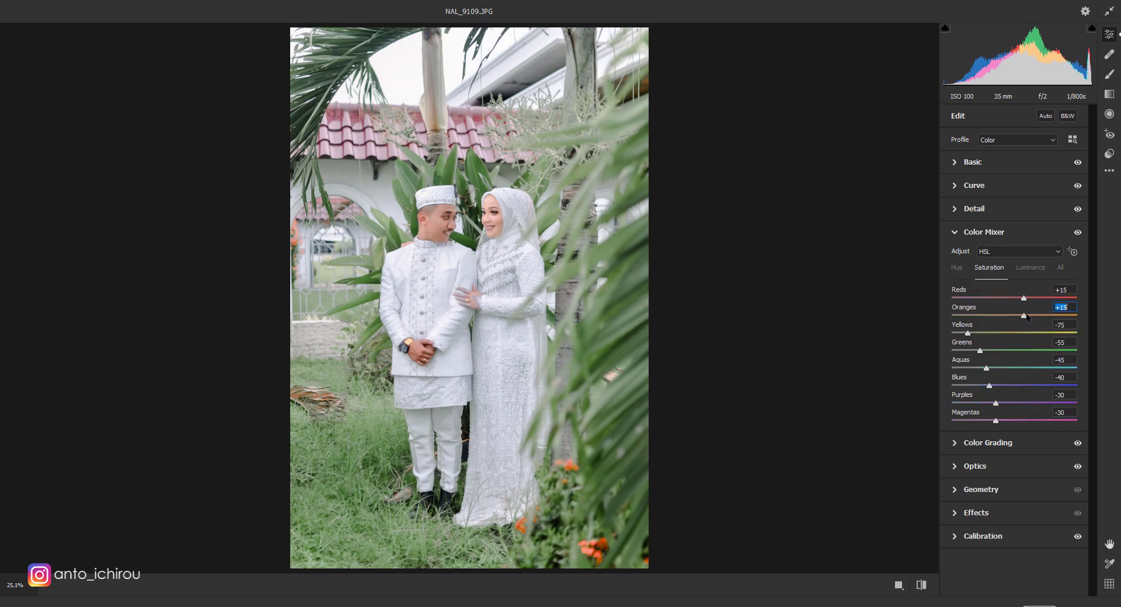
left_click_drag(1025, 313, 1023, 313)
left_click(958, 269)
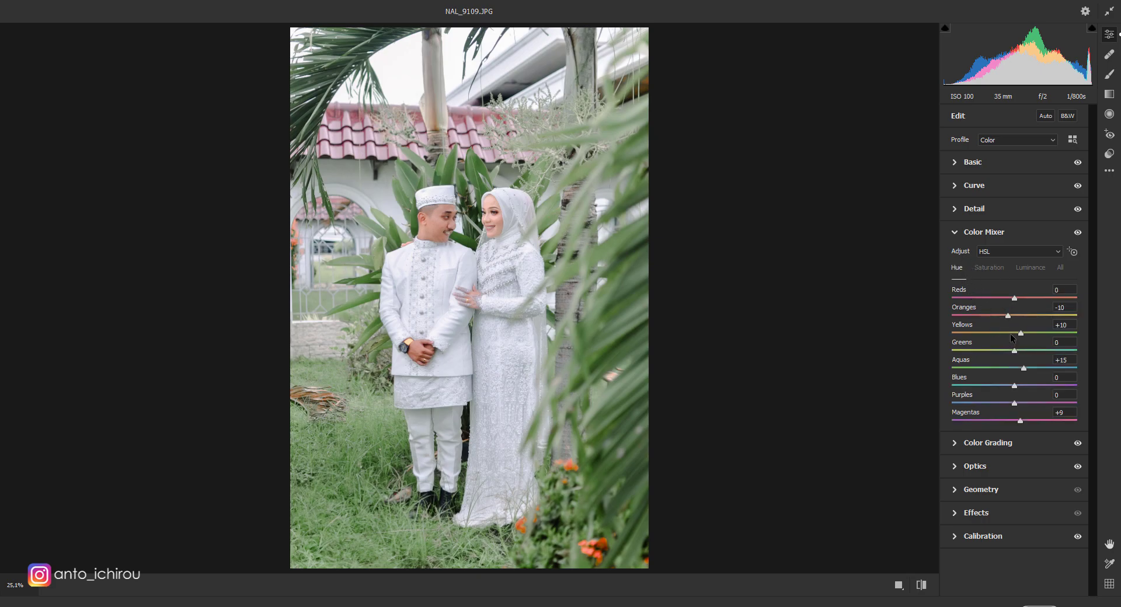
left_click(994, 270)
left_click_drag(989, 386, 997, 386)
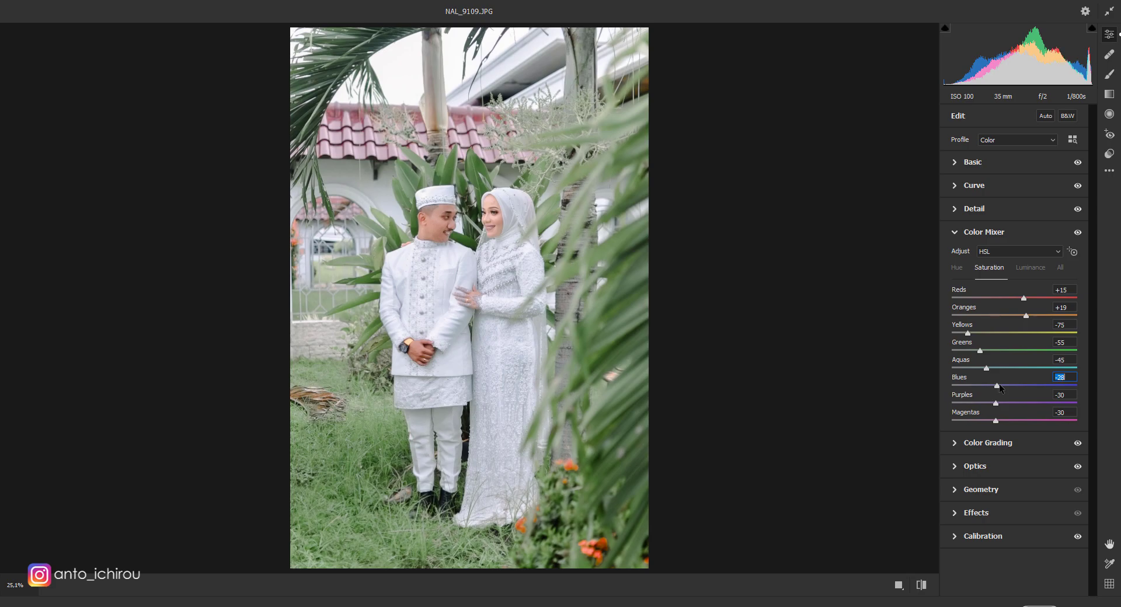
Set Exposure to +0.65 and Contrast to +9 in the Basic panel
left_click(955, 231)
left_click(955, 162)
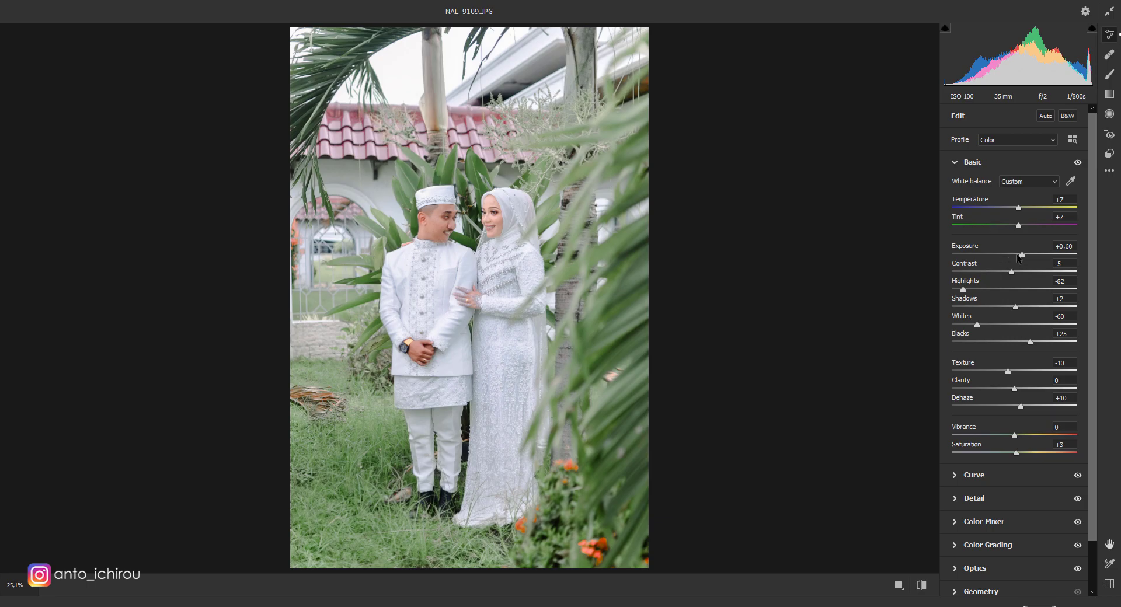
left_click_drag(1021, 254, 1023, 255)
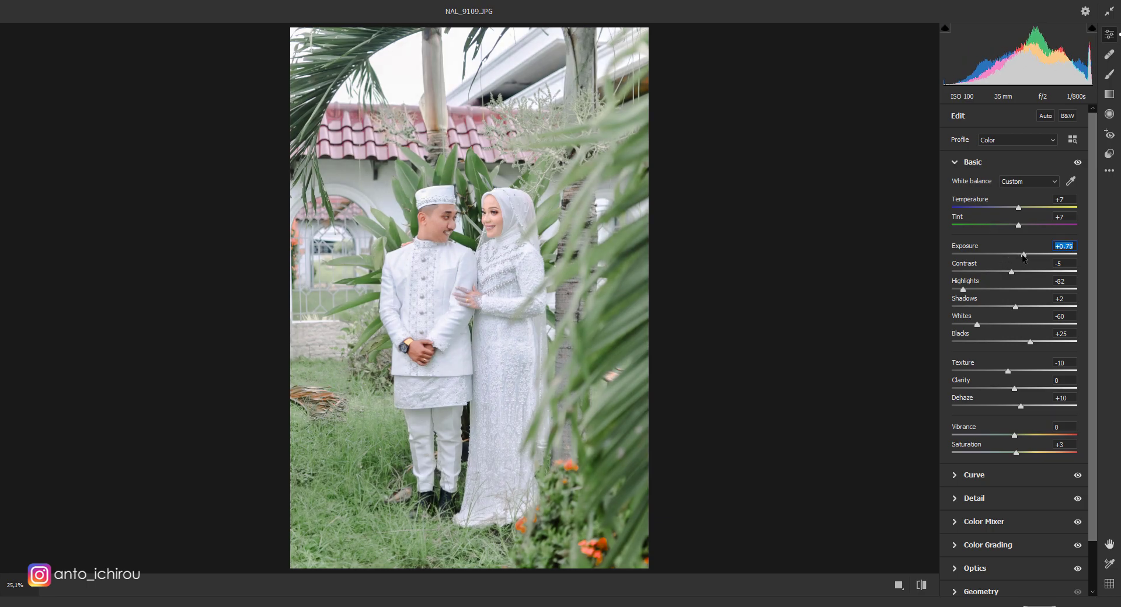
left_click_drag(1011, 271, 1017, 272)
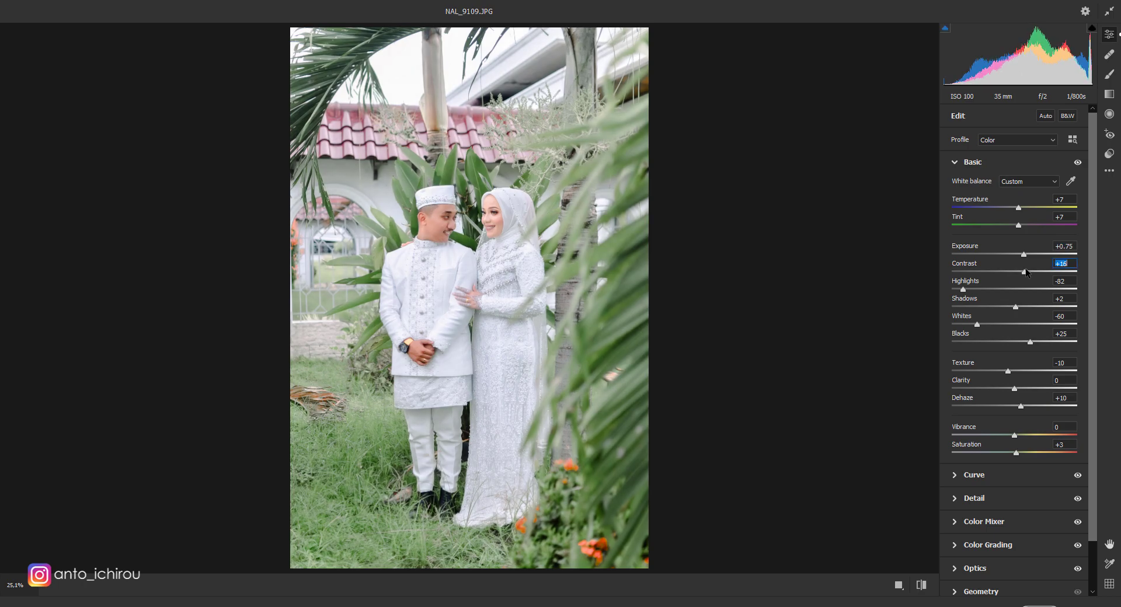
left_click_drag(1017, 271, 1025, 257)
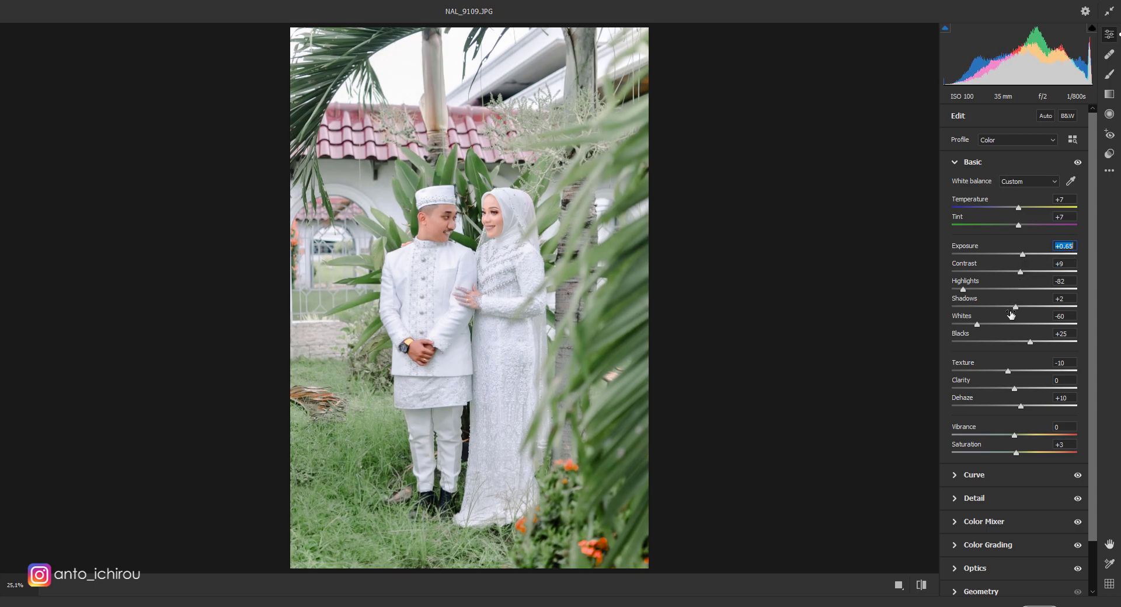
left_click(956, 166)
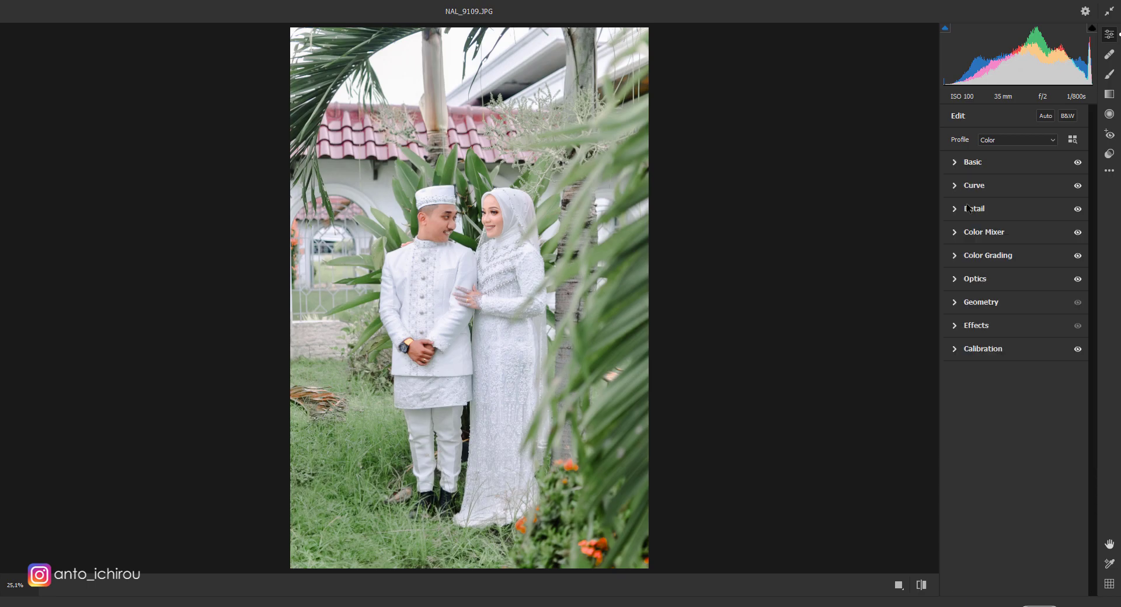
Raise the Optics vignette to brighten the corners and ease Greens saturation to -50
left_click(956, 281)
left_click_drag(1049, 330, 1068, 333)
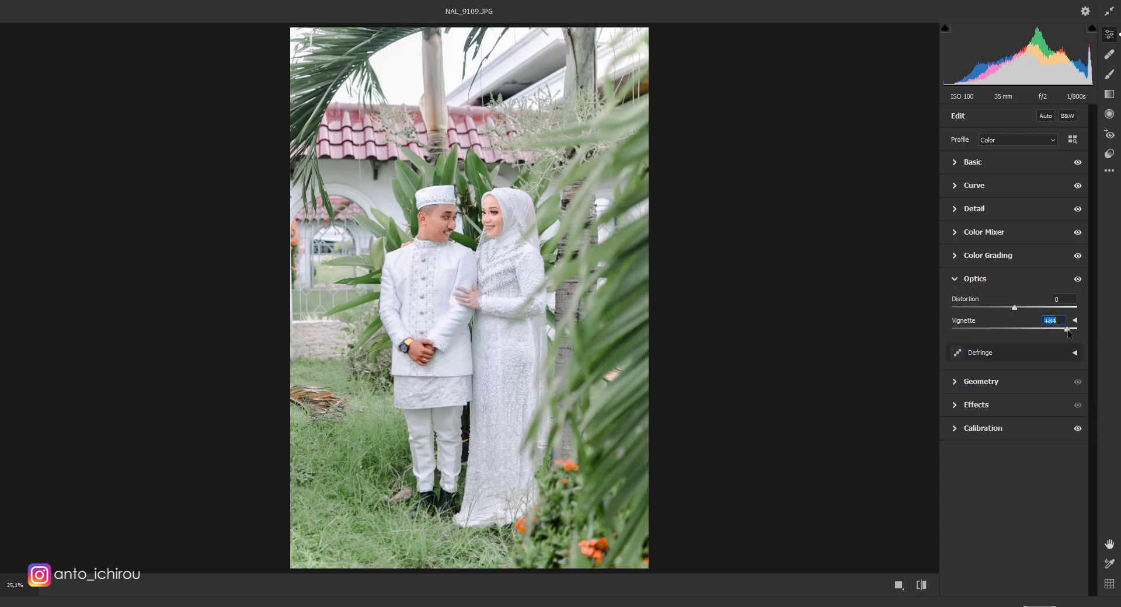
left_click(957, 280)
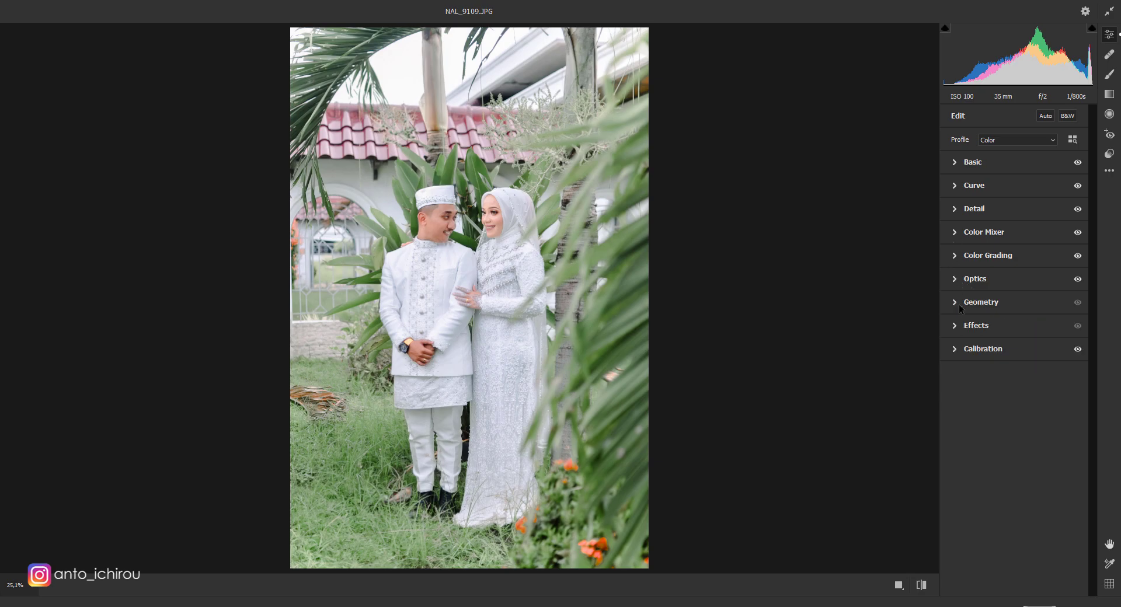
left_click(955, 233)
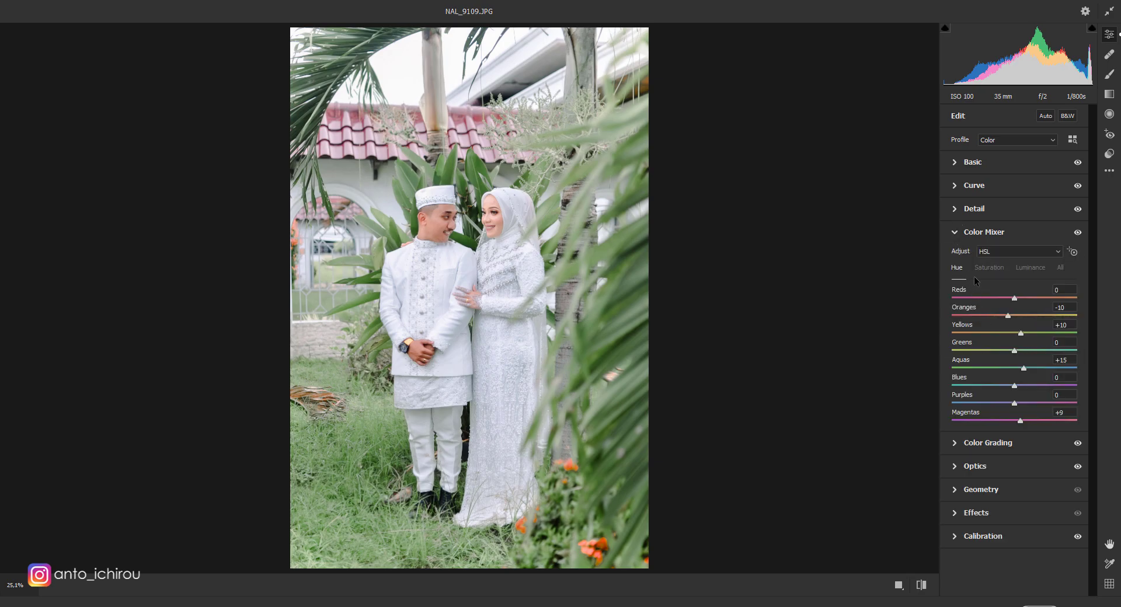
left_click(985, 269)
left_click_drag(979, 350, 979, 353)
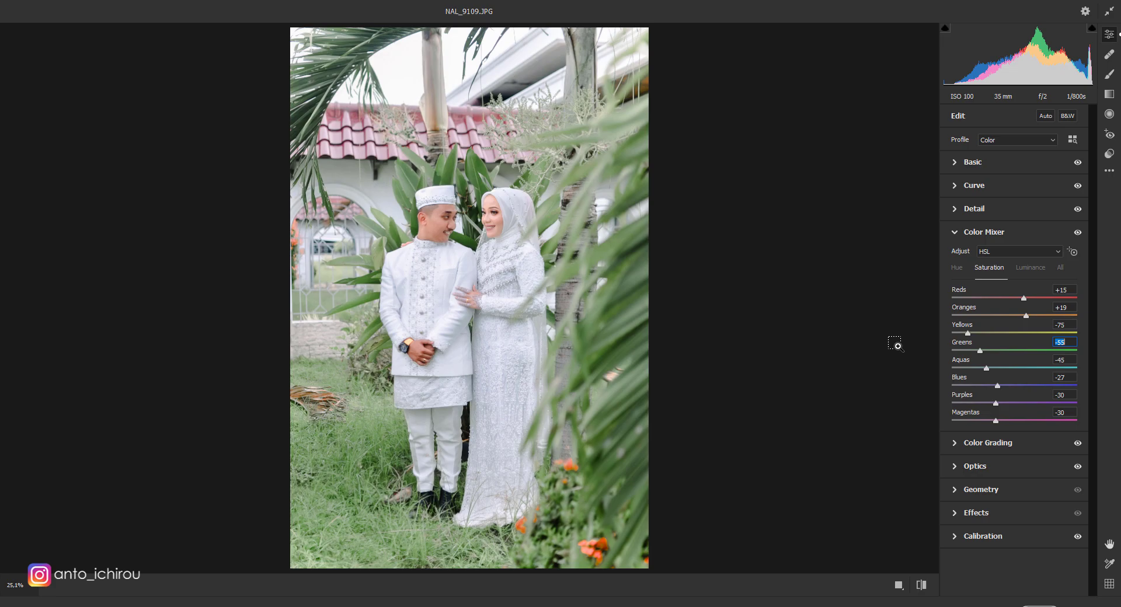
left_click(980, 352)
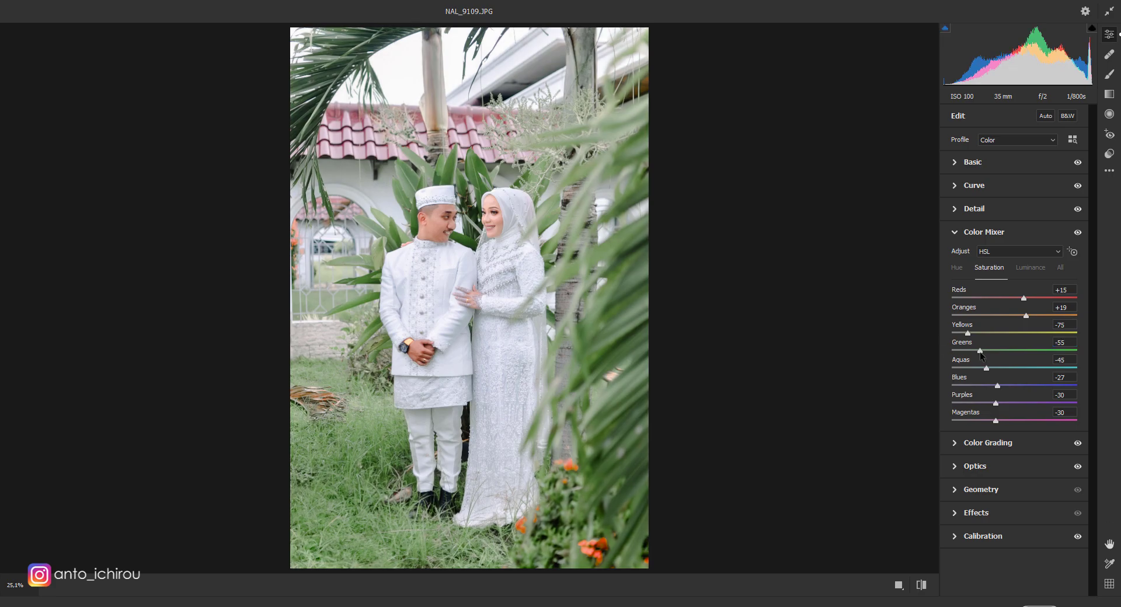
Desaturate Greens to -69 and toggle Layer 1 to compare with the original
left_click_drag(980, 352, 977, 353)
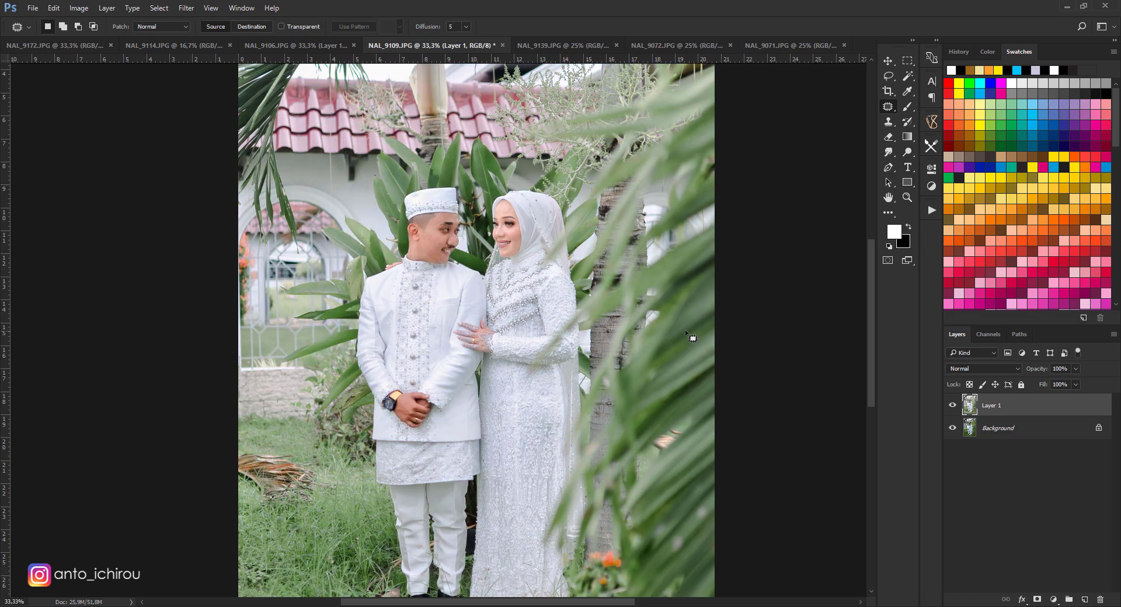
key("ctrl+minus")
left_click(952, 405)
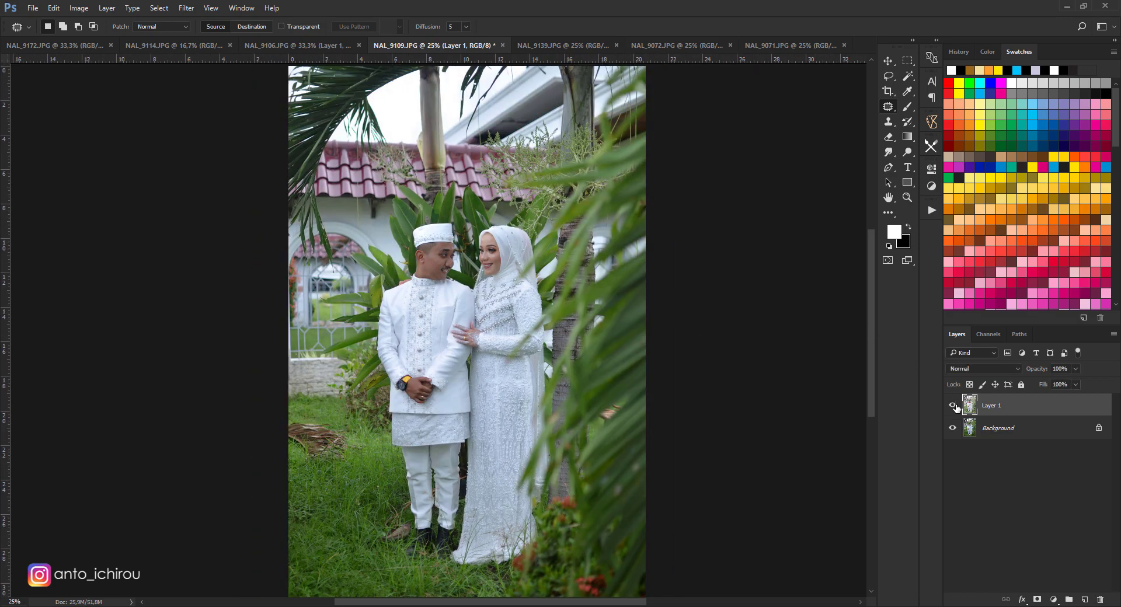
left_click(953, 405)
key("ctrl+plus")
key("ctrl+minus")
key("ctrl+minus")
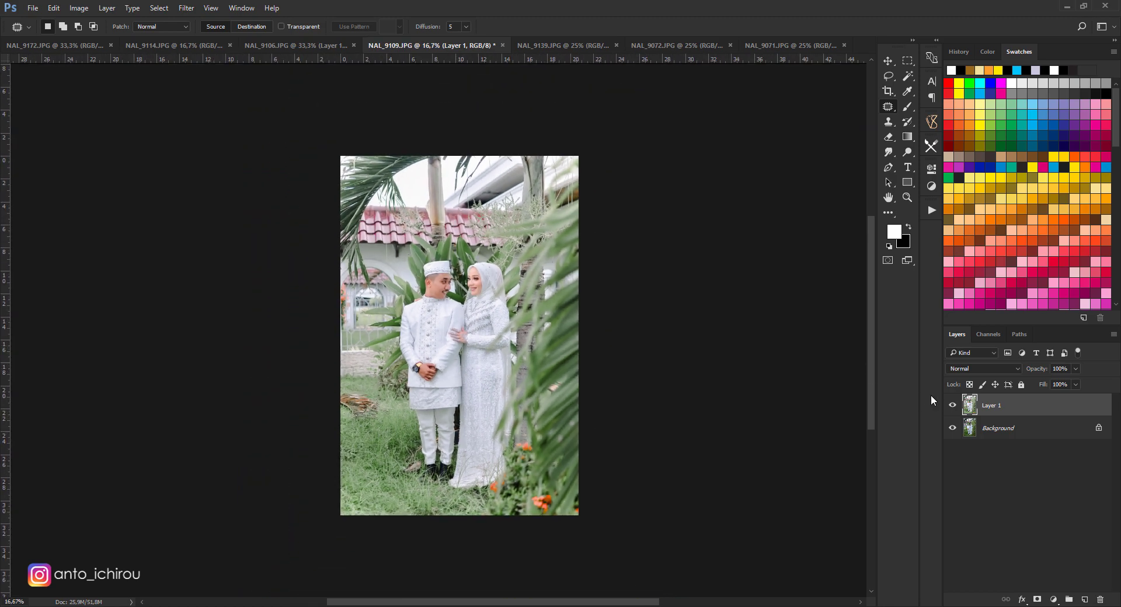
left_click(953, 405)
left_click(953, 406)
Zoom back in and switch to the NAL_9139 photo
key("ctrl+plus")
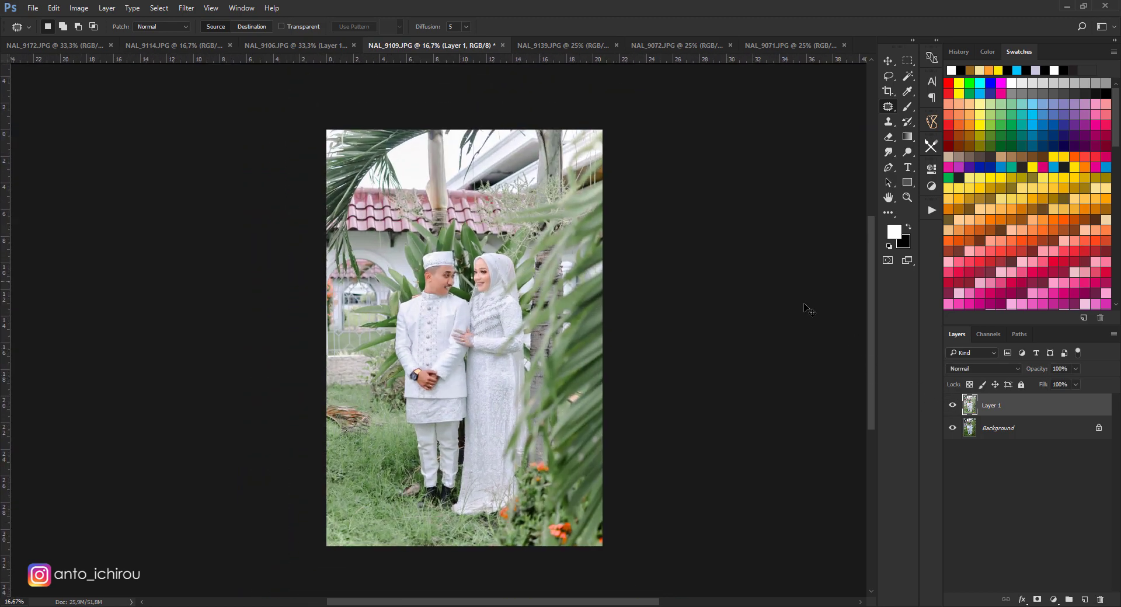
key("ctrl+plus")
left_click(552, 46)
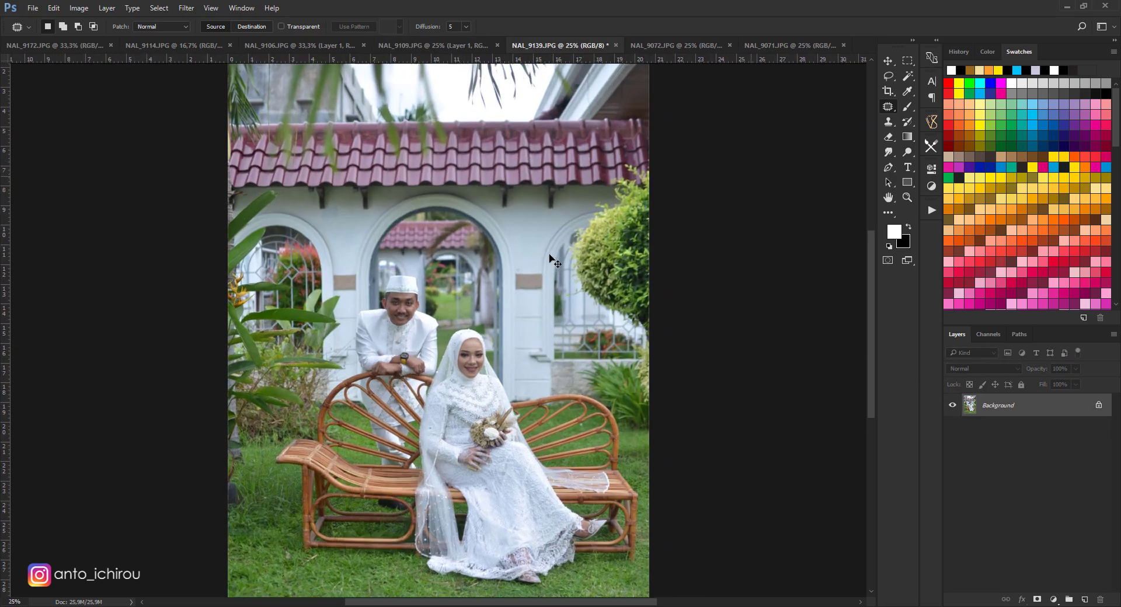
Zoom to the groom's face and patch blemishes on his cheek and near his eyebrow
key("ctrl+plus")
key("ctrl+plus")
key("ctrl+plus")
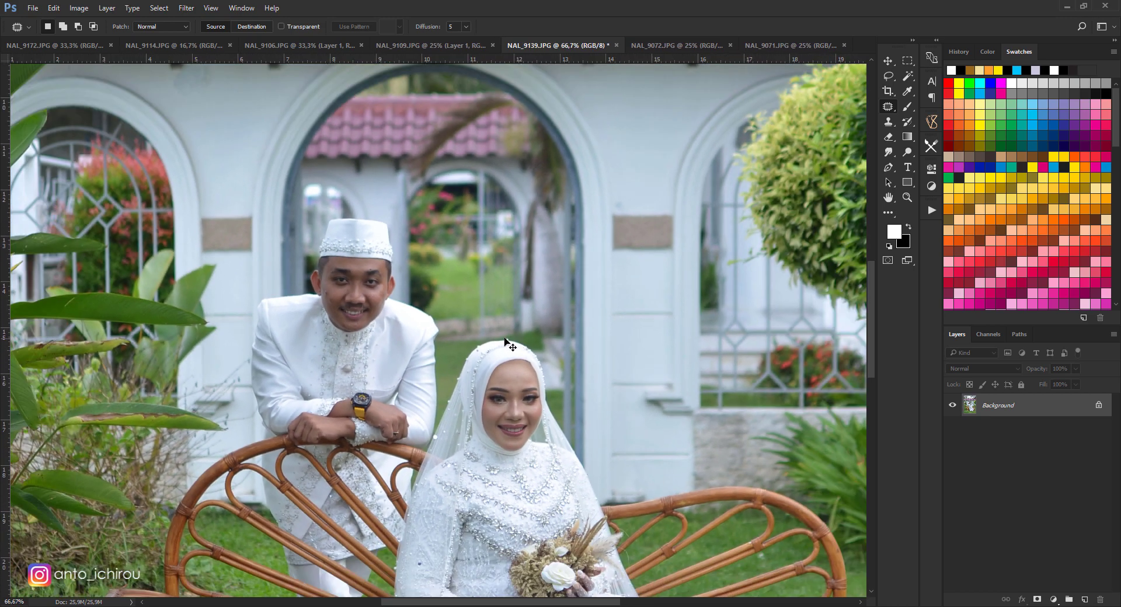
key("ctrl+plus")
left_click_drag(407, 484, 509, 490)
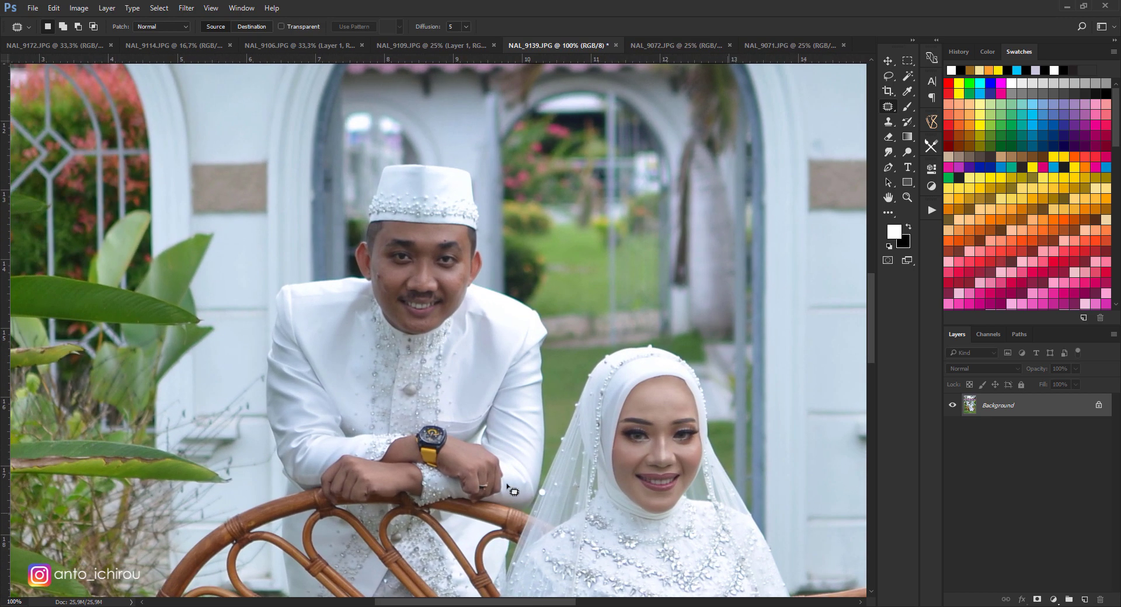
key("ctrl+plus")
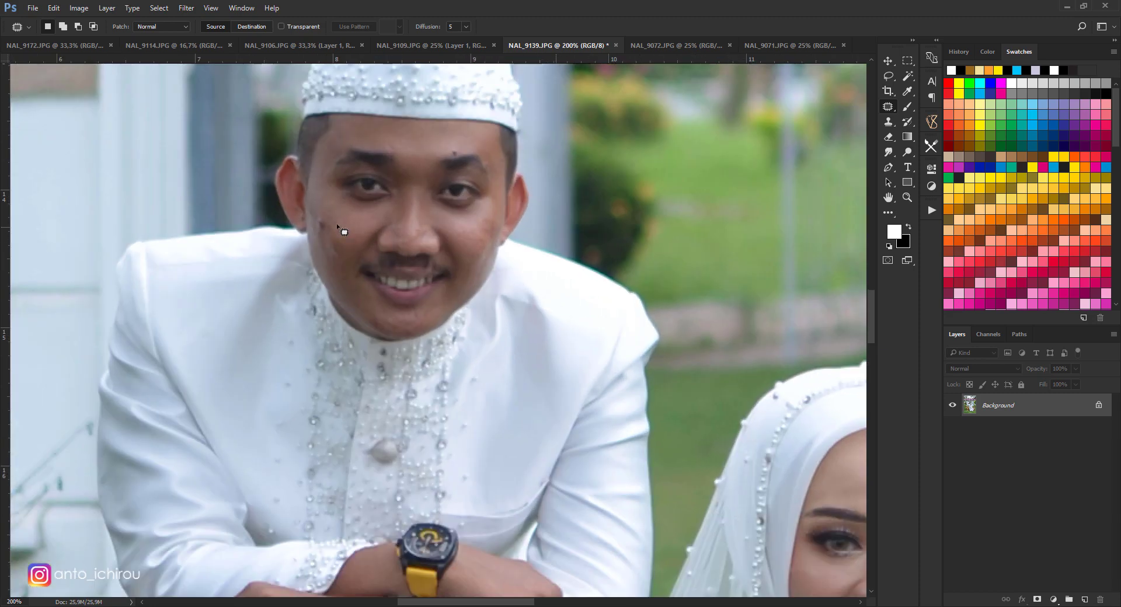
mouse_move(323, 211)
left_mouse_down()
mouse_move(318, 235)
mouse_move(319, 213)
mouse_move(342, 223)
mouse_move(337, 241)
mouse_move(344, 234)
mouse_move(313, 220)
mouse_move(345, 230)
left_mouse_up()
key("ctrl+d")
key("ctrl+d")
key("ctrl+d")
mouse_move(454, 150)
left_mouse_down()
mouse_move(461, 164)
mouse_move(461, 145)
left_mouse_up()
key("ctrl+d")
Open the Camera Raw filter on NAL_9139
scroll(666, 382, "down", 3)
scroll(665, 382, "up", 2)
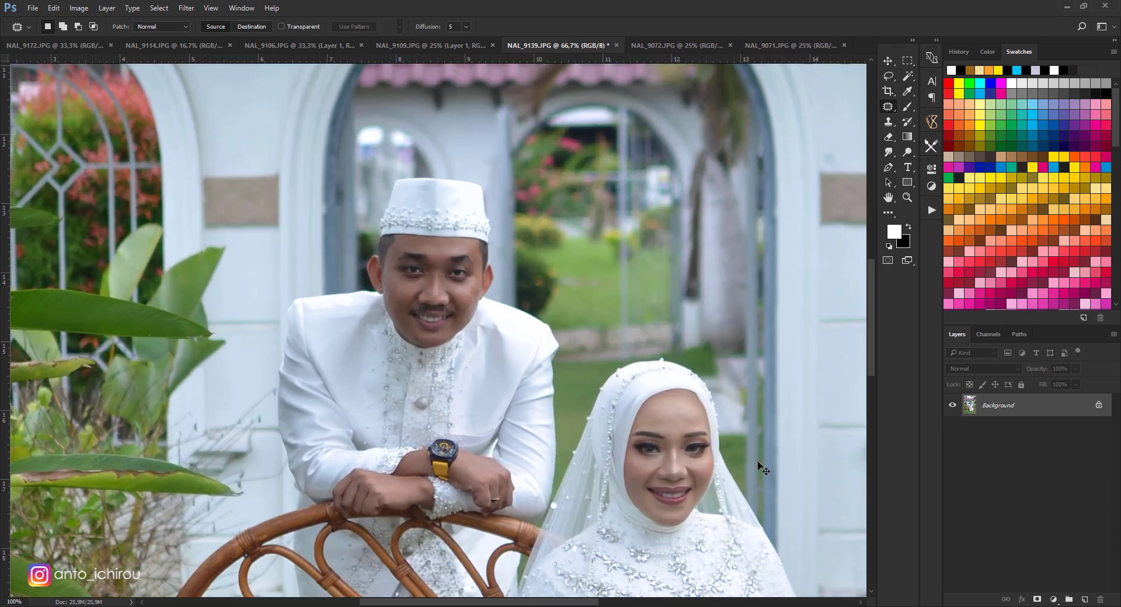
scroll(538, 321, "down", 1)
scroll(348, 139, "down", 2)
scroll(348, 138, "down", 1)
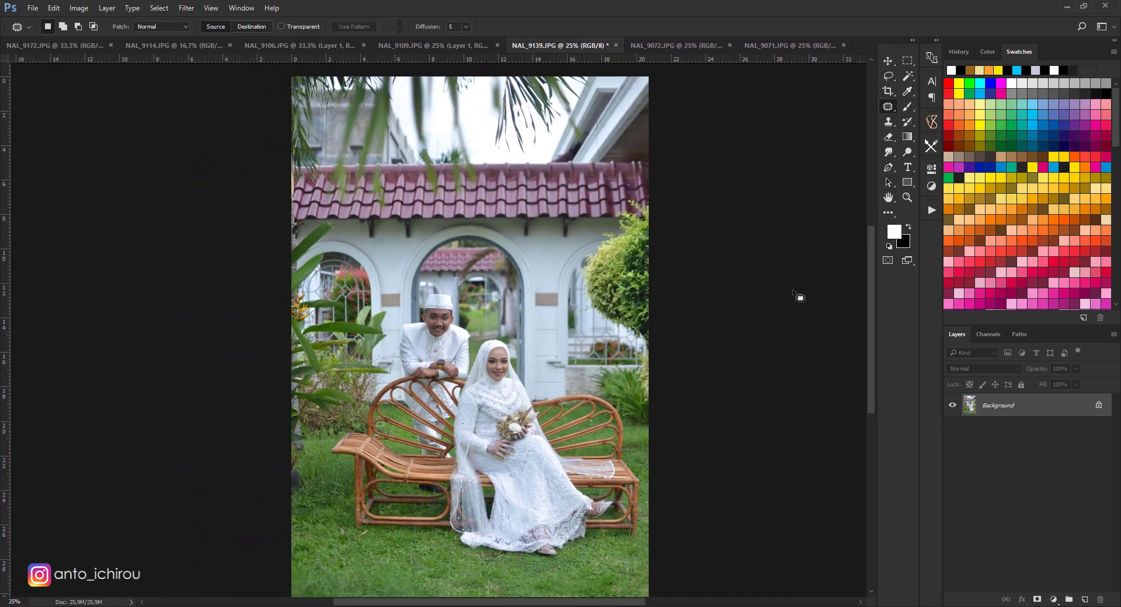
left_click_drag(870, 300, 870, 321)
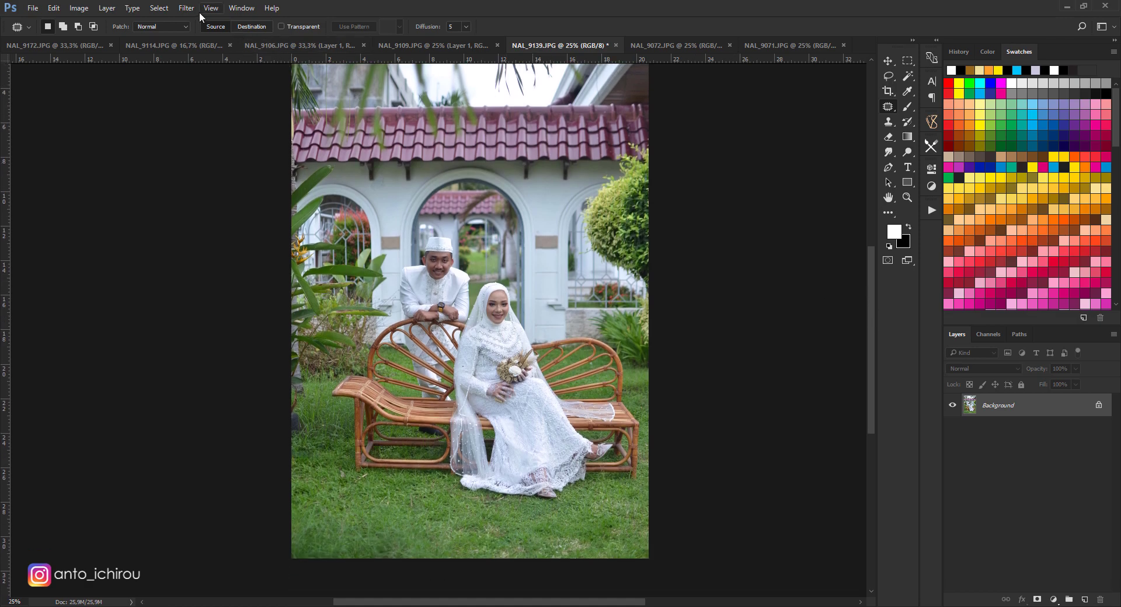
left_click(186, 8)
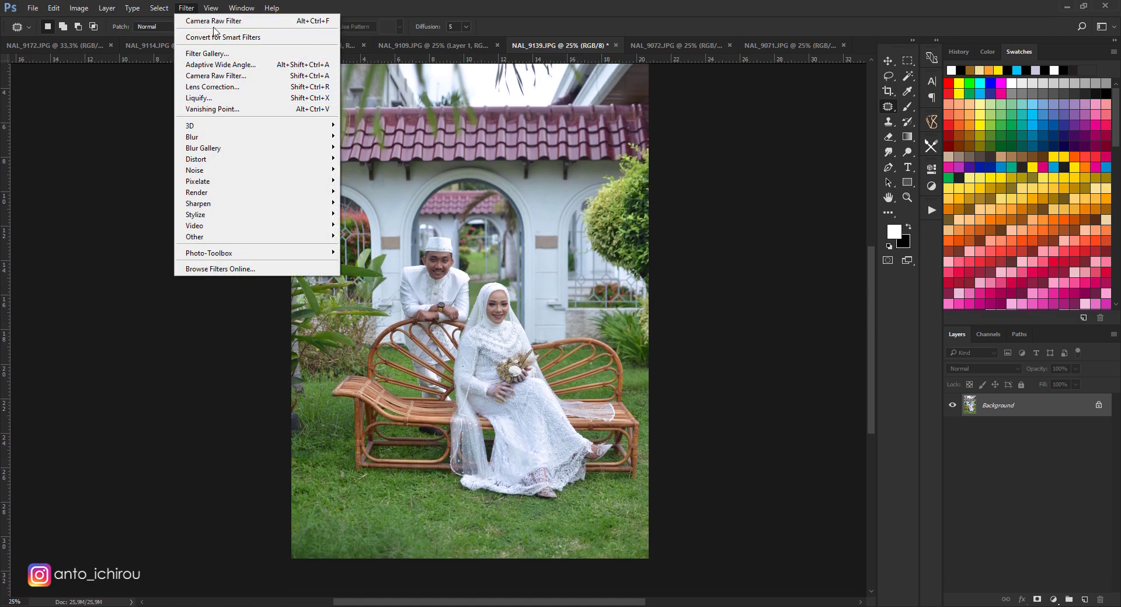
left_click(216, 75)
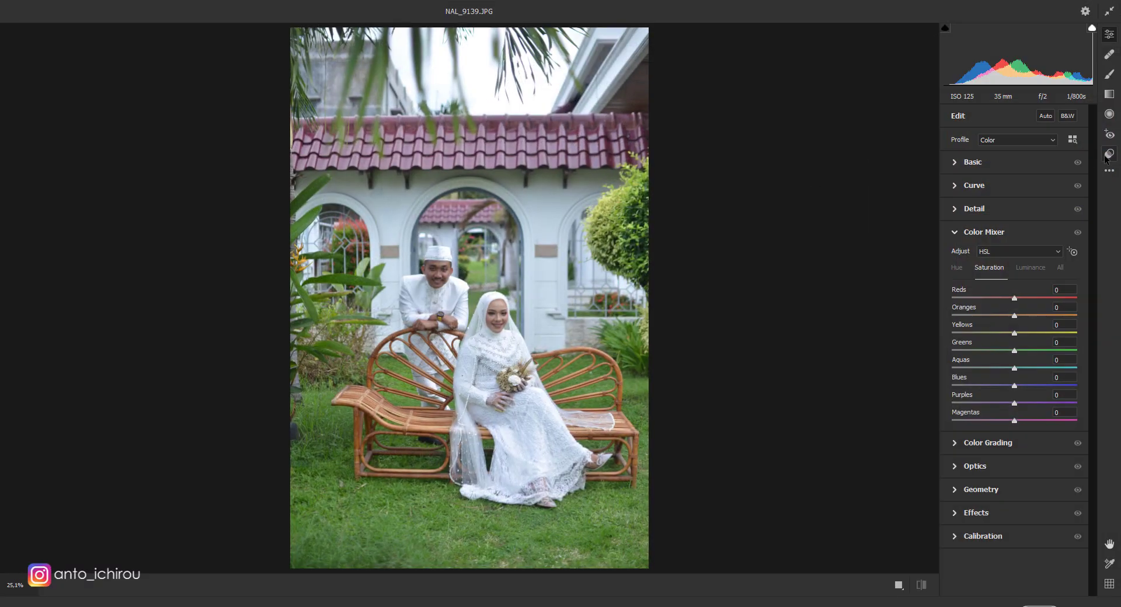
Apply the bbl user preset, keeping Temperature at +7
left_click(1108, 154)
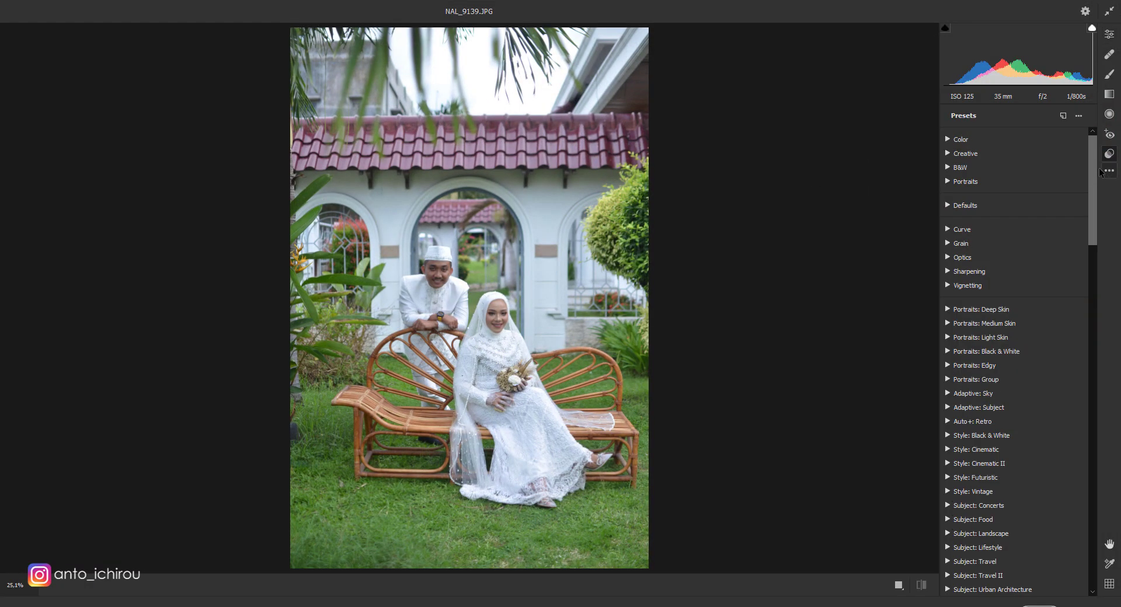
scroll(1099, 173, "down", 3)
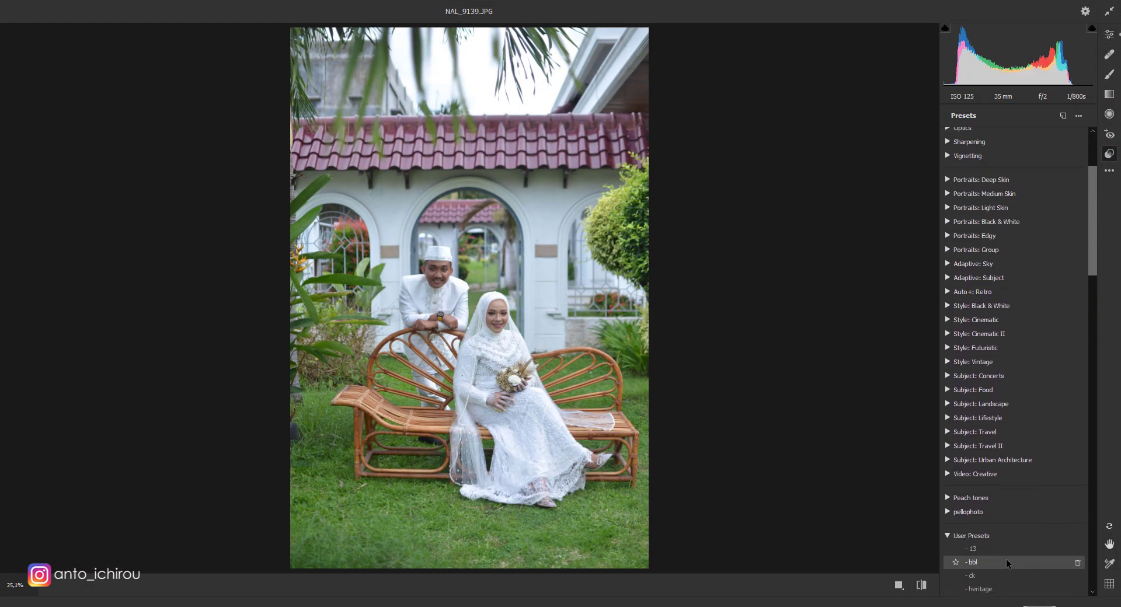
left_click(999, 561)
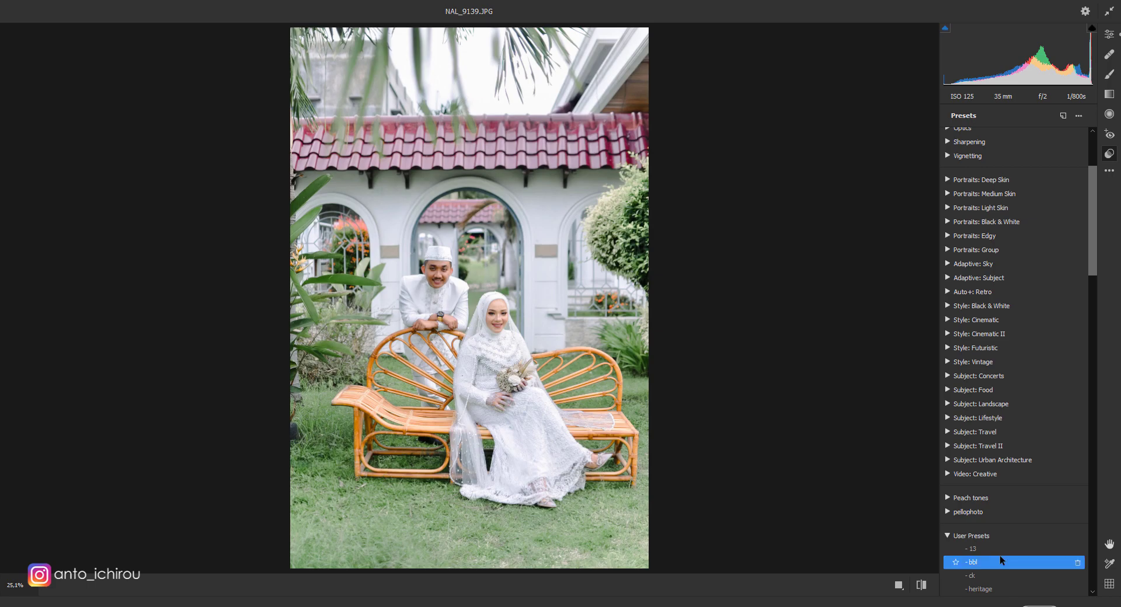
left_click(1108, 35)
left_click(956, 232)
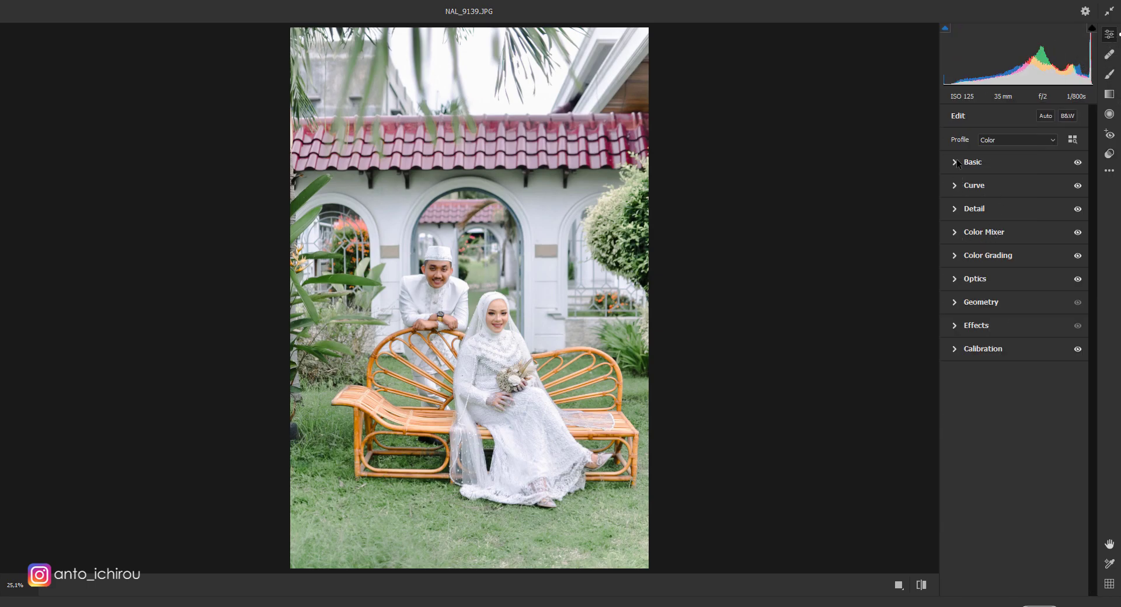
left_click(956, 162)
left_click(1018, 208)
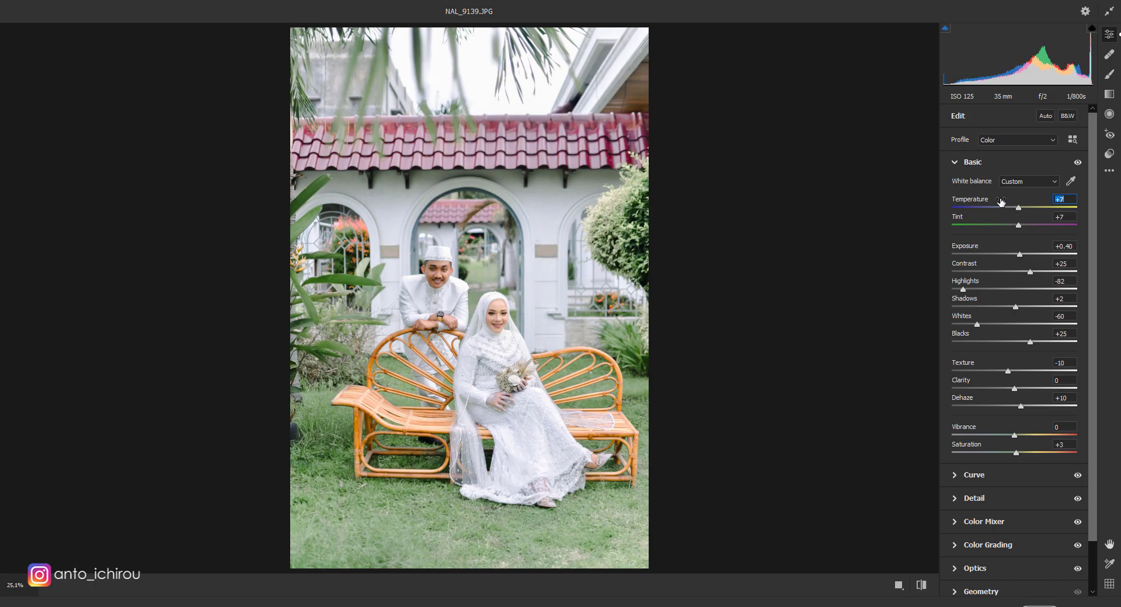
left_click(955, 162)
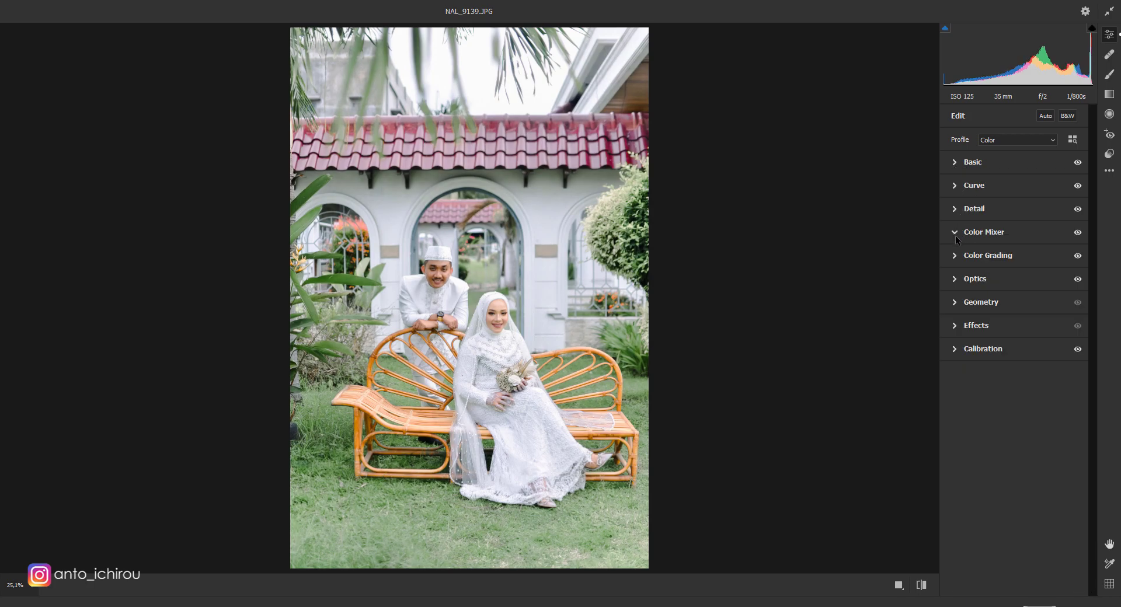
Shift the Oranges hue to -10 and lower Contrast to -4
left_click(957, 267)
left_click(1014, 316)
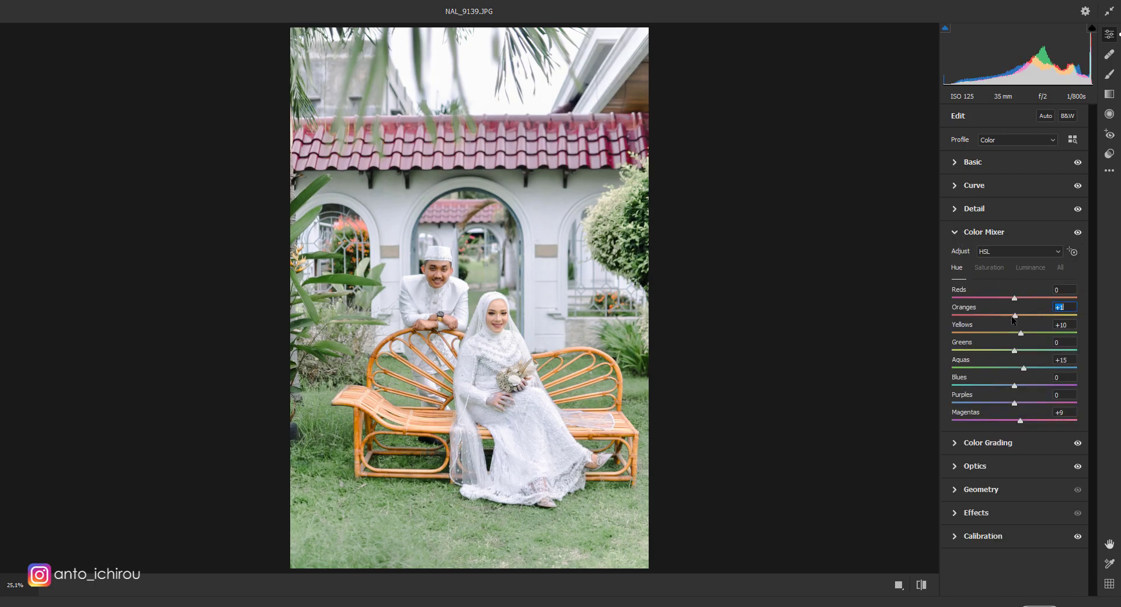
left_click_drag(1012, 316, 1005, 319)
left_click(954, 232)
left_click(959, 163)
mouse_move(1027, 271)
left_mouse_down()
mouse_move(1006, 273)
mouse_move(1022, 257)
left_mouse_up()
Raise Contrast to +5 and set Blacks to +8 in the Basic panel
left_click(520, 327)
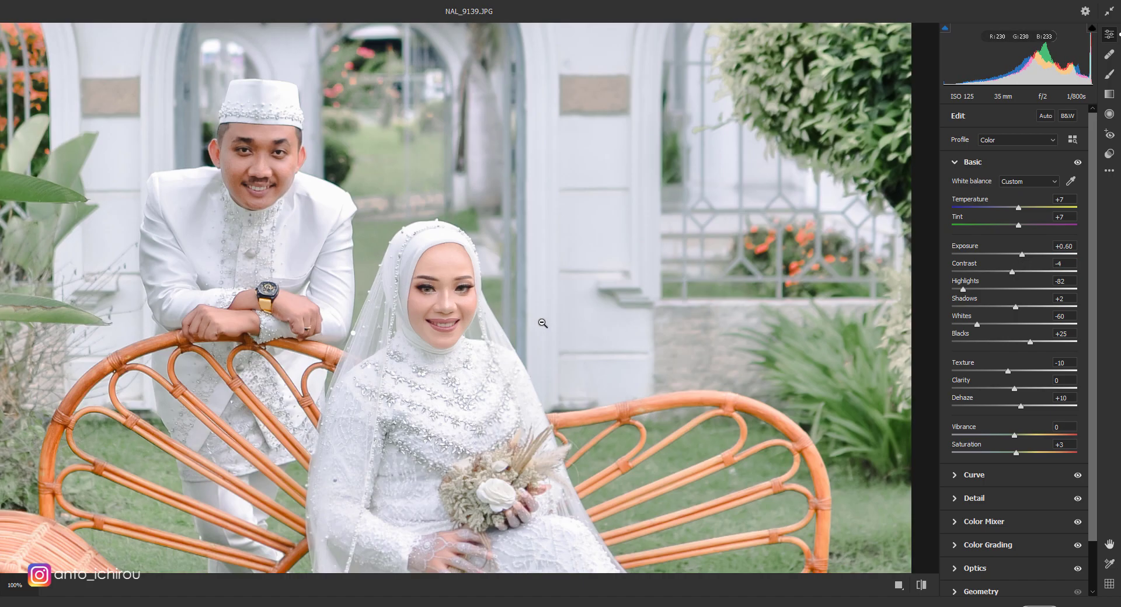
left_click(540, 315)
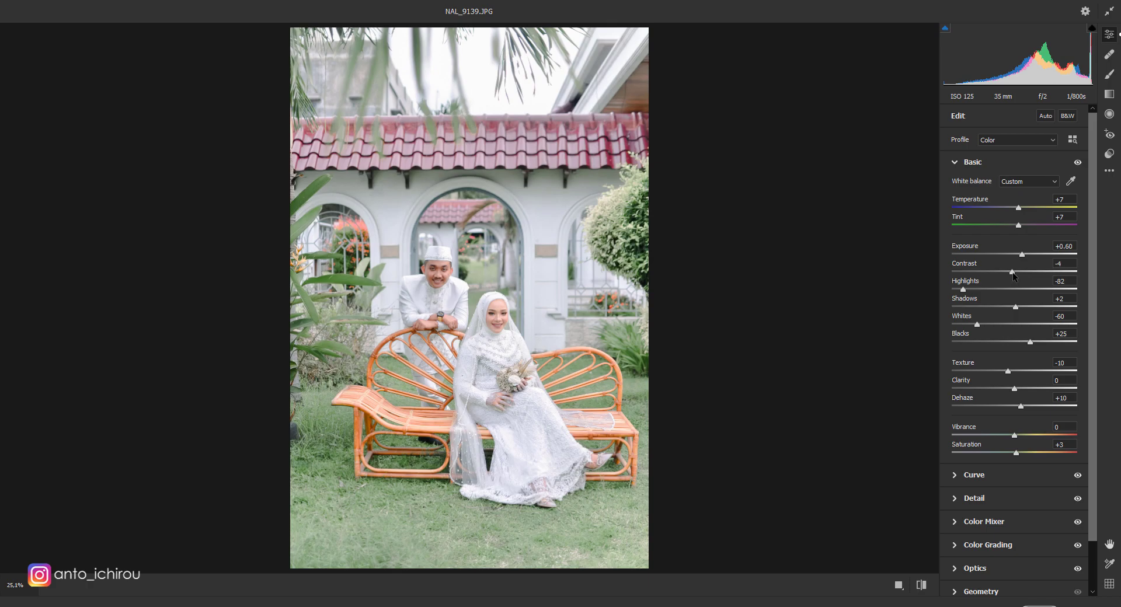
left_click_drag(1013, 275, 1017, 275)
left_click_drag(1030, 342, 1015, 347)
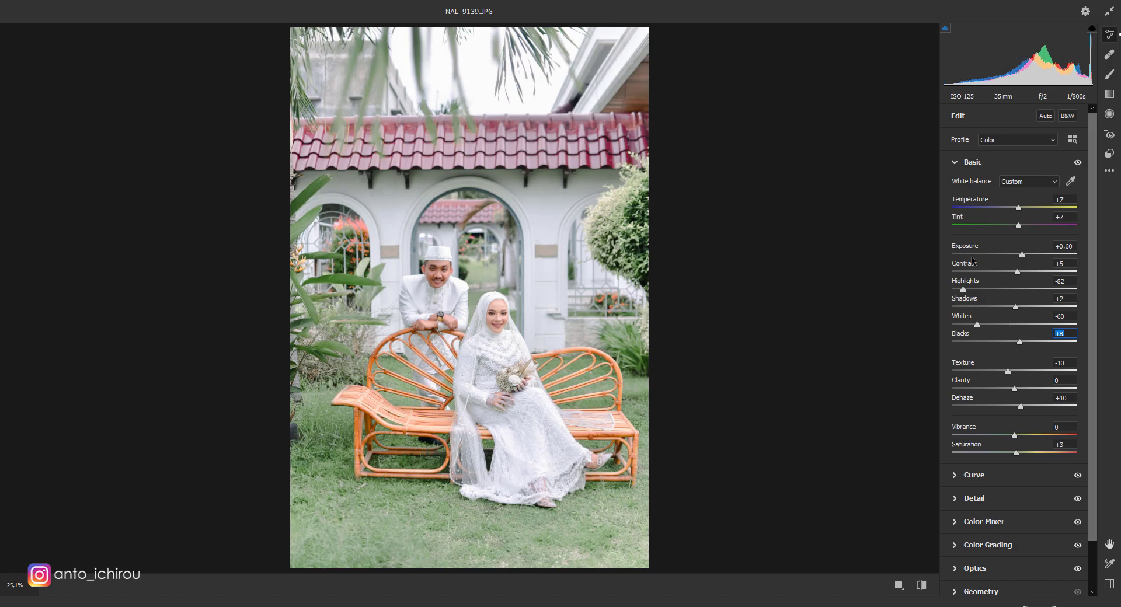
Lower the Detail sharpening amount and noise reduction for a milder finish
left_click(958, 162)
left_click(952, 210)
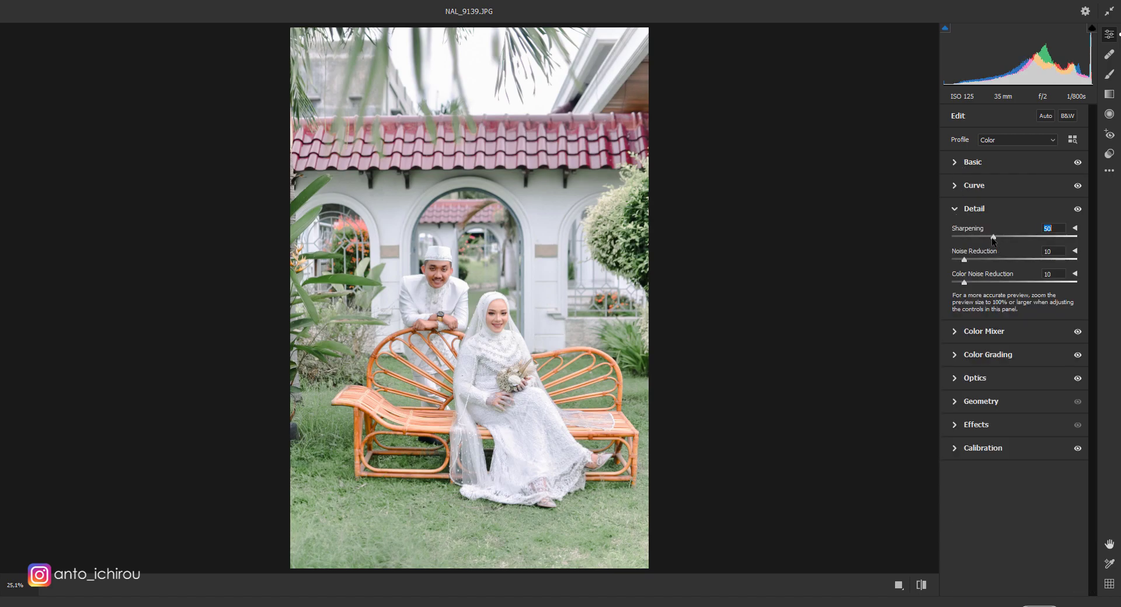
left_click_drag(992, 237, 976, 239)
left_click(955, 210)
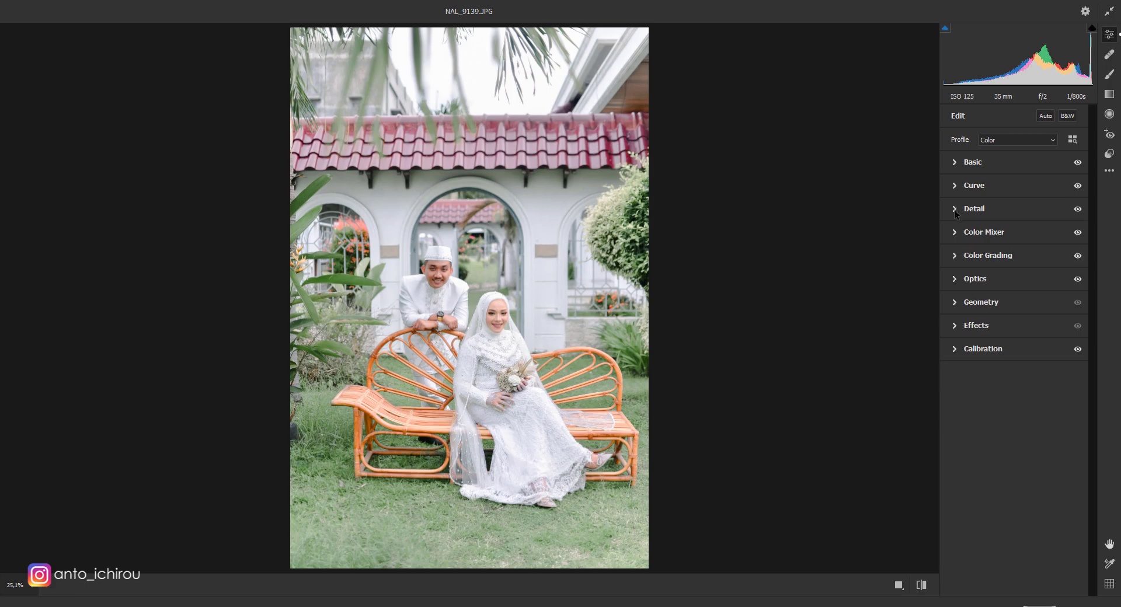
left_click(955, 211)
left_click_drag(971, 259, 963, 283)
left_click_drag(979, 236, 981, 236)
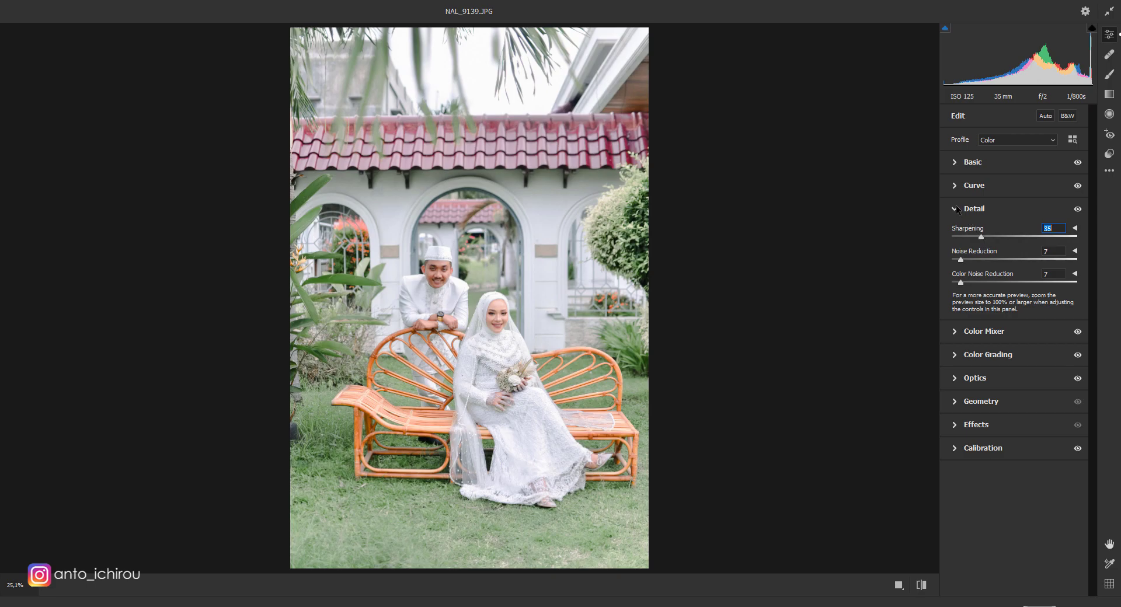
Brighten Exposure slightly to +0.65, checking the couple up close
left_click(957, 163)
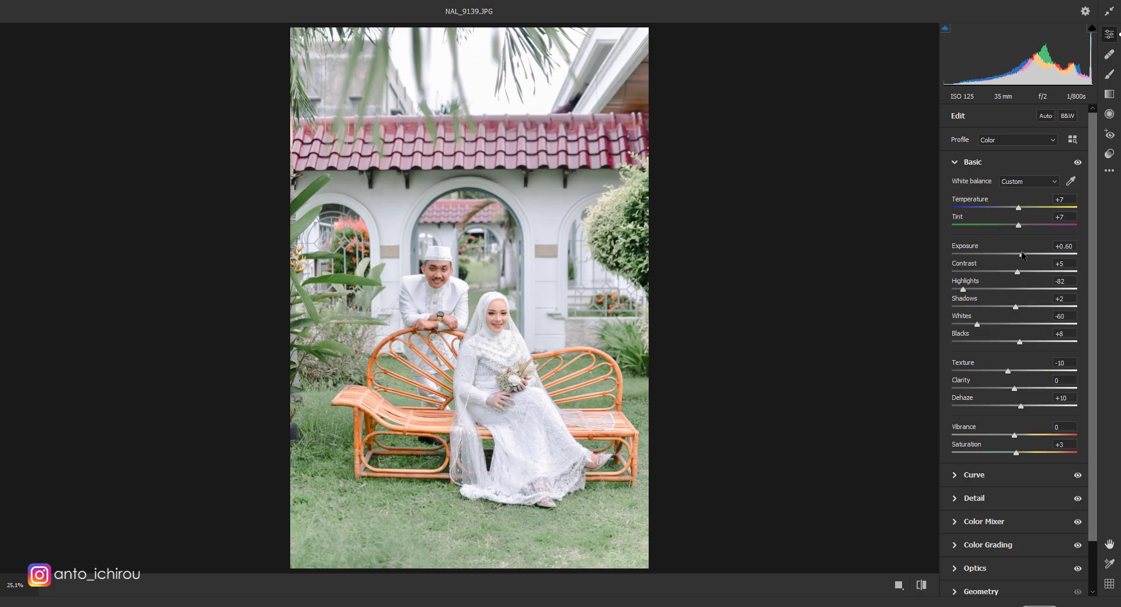
left_click(1021, 255)
left_click_drag(1021, 255, 1023, 255)
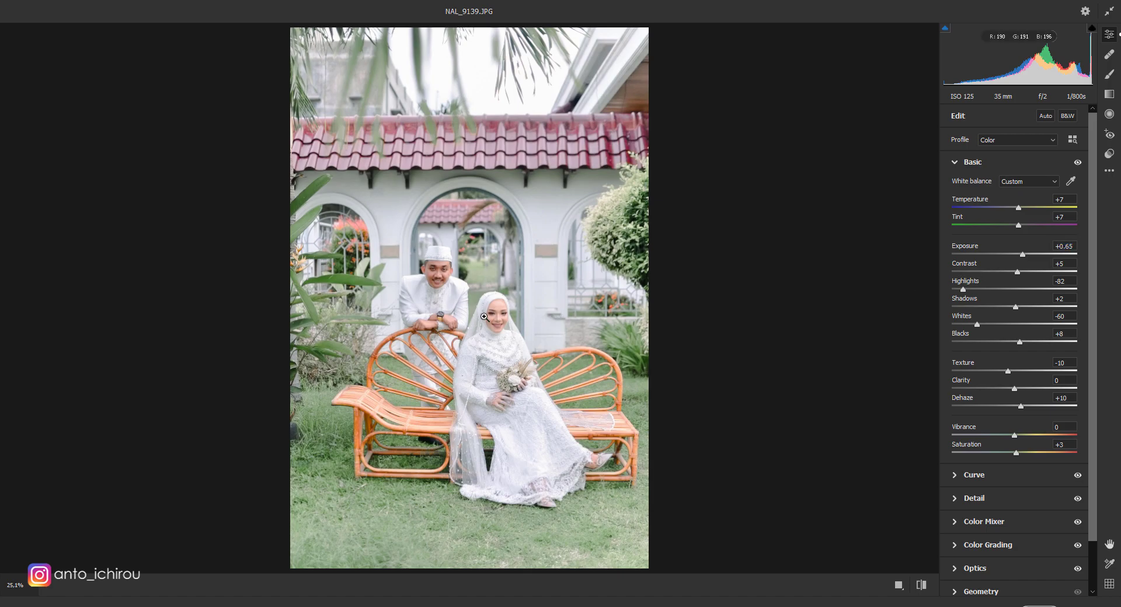
left_click(546, 315)
left_click(807, 335)
left_click(957, 165)
Desaturate the Blues to -25 in the Color Mixer saturation sliders
left_click(957, 234)
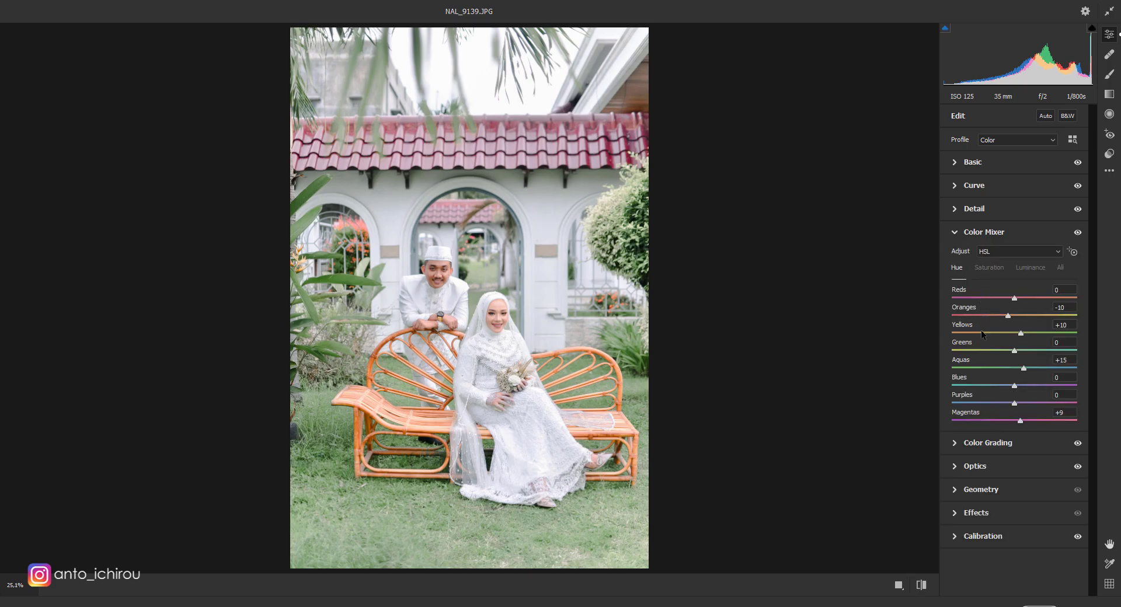
left_click(988, 267)
left_click_drag(987, 385, 997, 385)
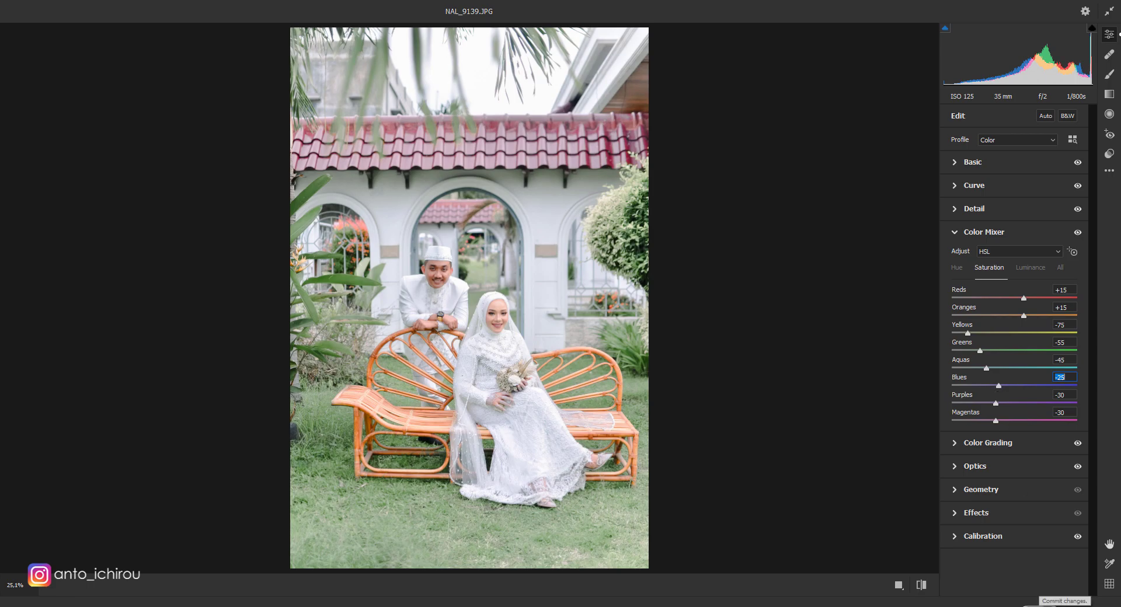
left_click(1050, 598)
Compare before and after, drop Contrast to -10, and apply the Camera Raw grade
key("y")
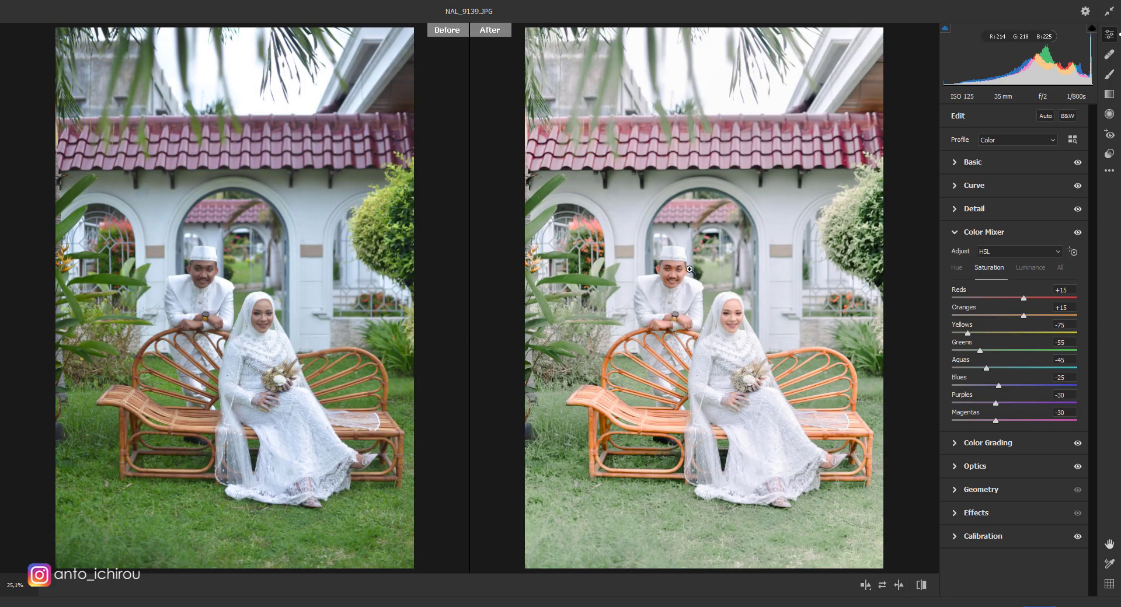
left_click(698, 297)
left_click(955, 231)
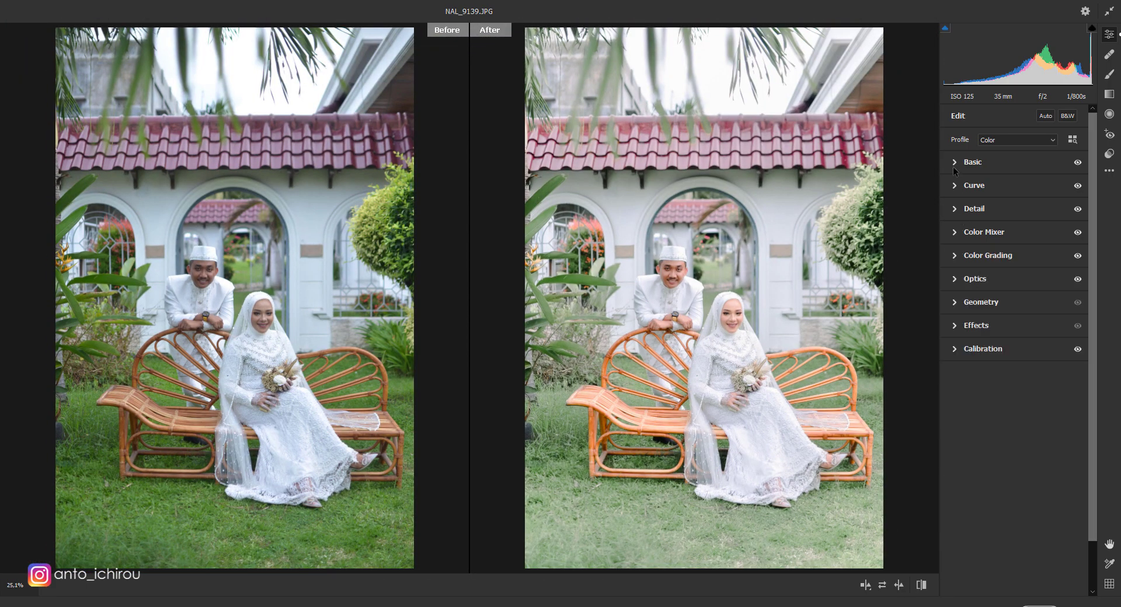
left_click(972, 162)
left_click_drag(1016, 271, 1006, 275)
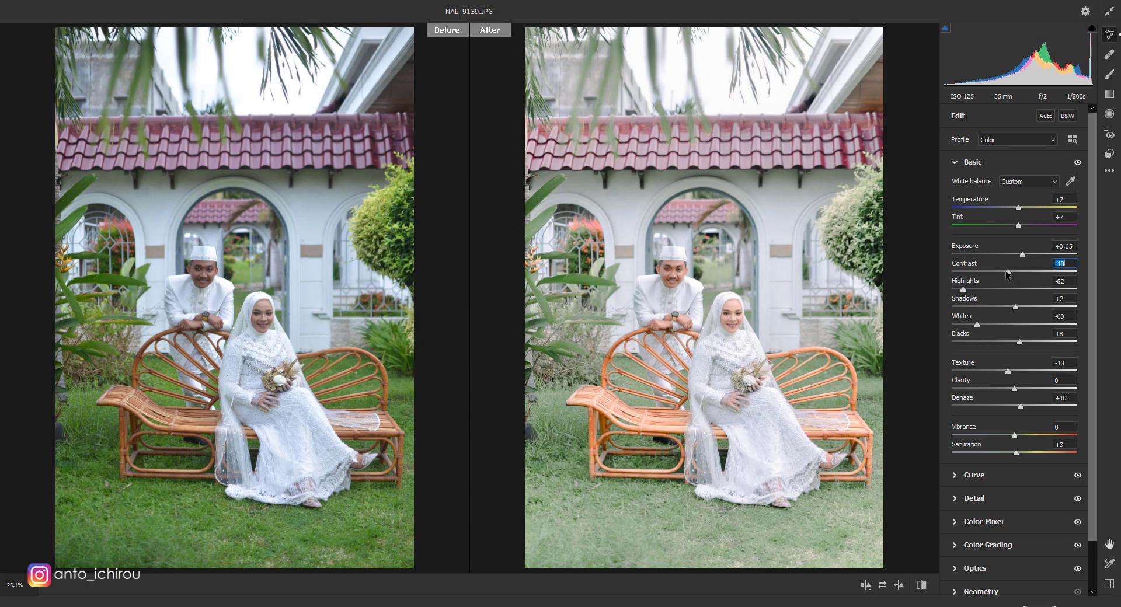
key("Return")
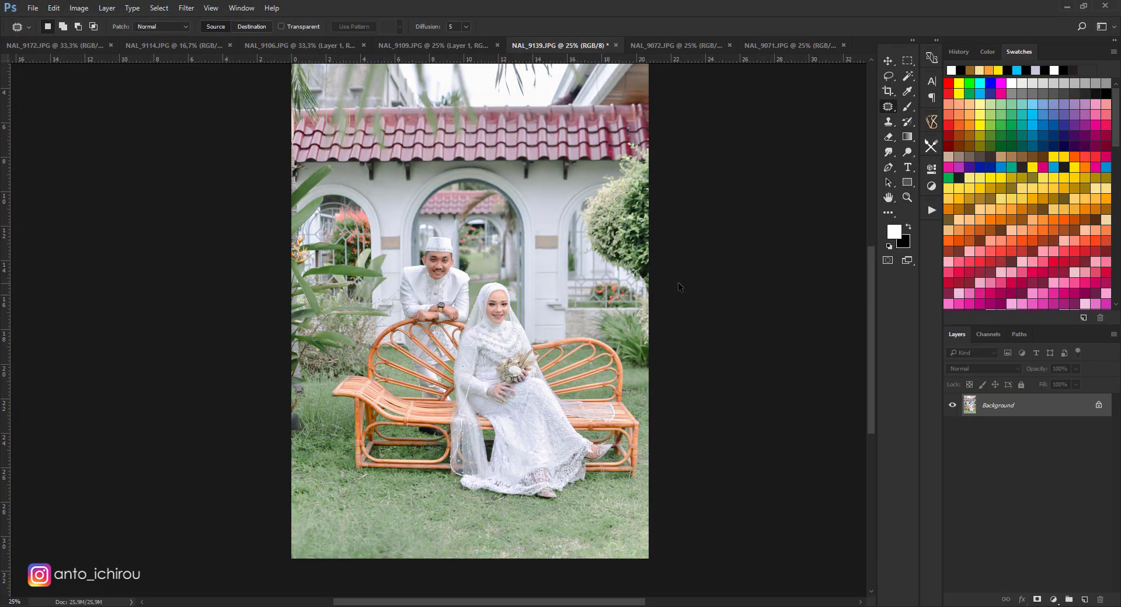
On NAL_9072, patch the spot on the groom's nose with nearby clean skin
left_click(659, 44)
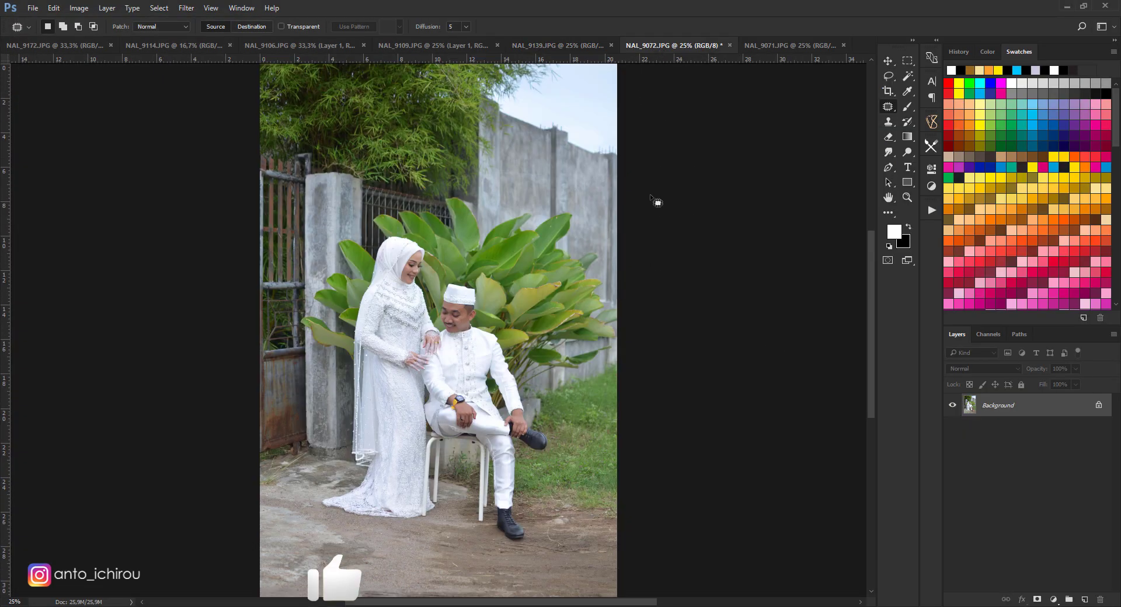
key("ctrl+plus")
key("ctrl+plus")
key("ctrl+plus")
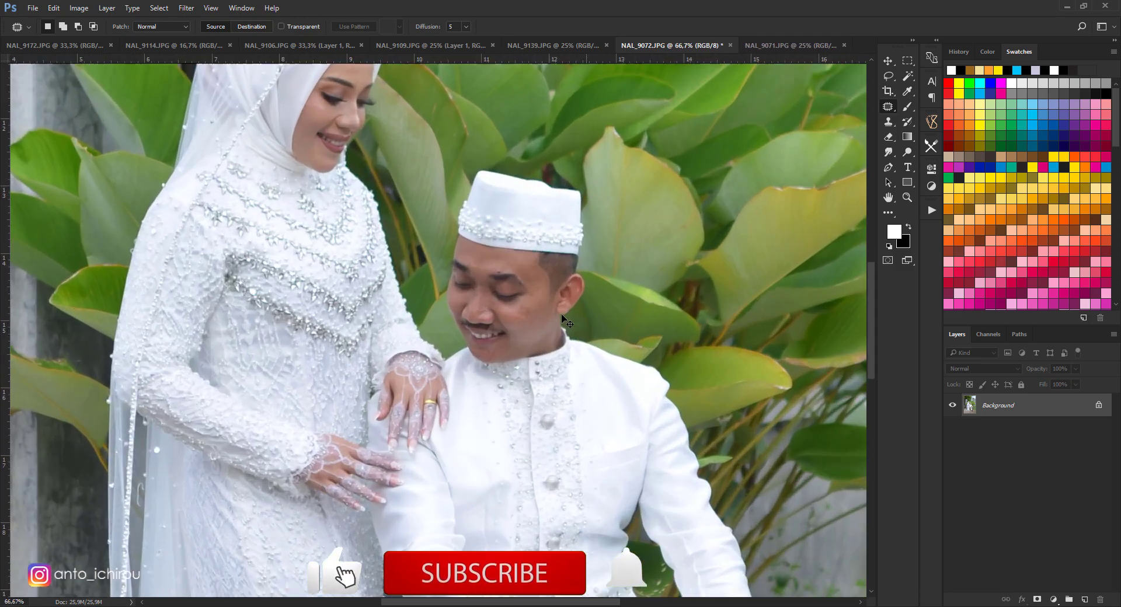
key("ctrl+plus")
key("ctrl+plus")
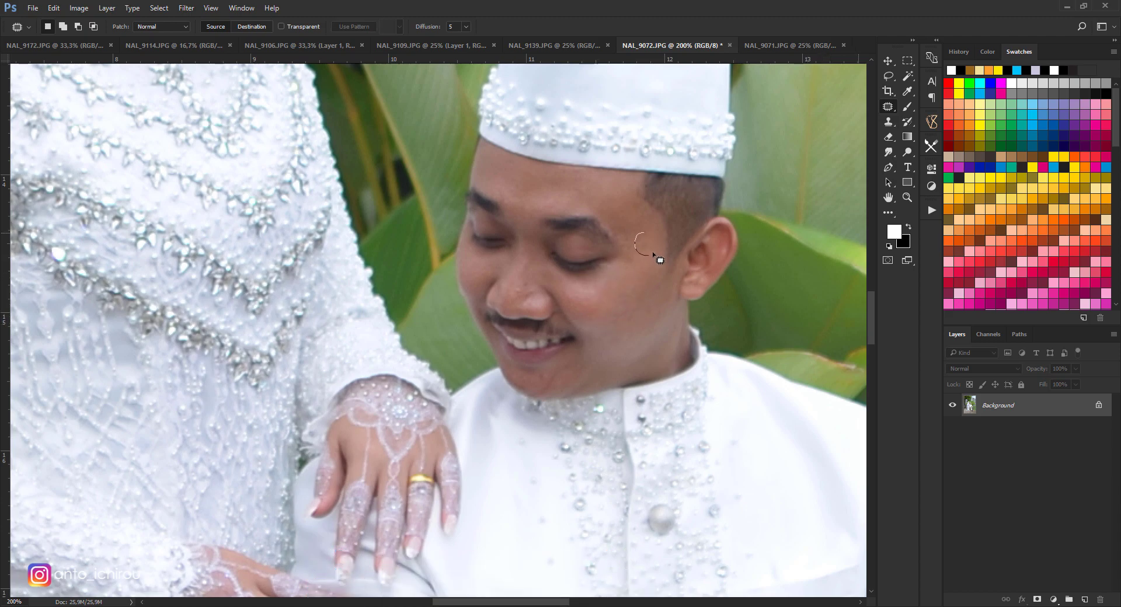
left_click_drag(660, 260, 642, 257)
mouse_move(528, 279)
left_mouse_down()
mouse_move(538, 288)
mouse_move(523, 197)
left_mouse_up()
Inspect the bride's face up close, then fit the whole photo in view
key("ctrl+minus")
key("ctrl+minus")
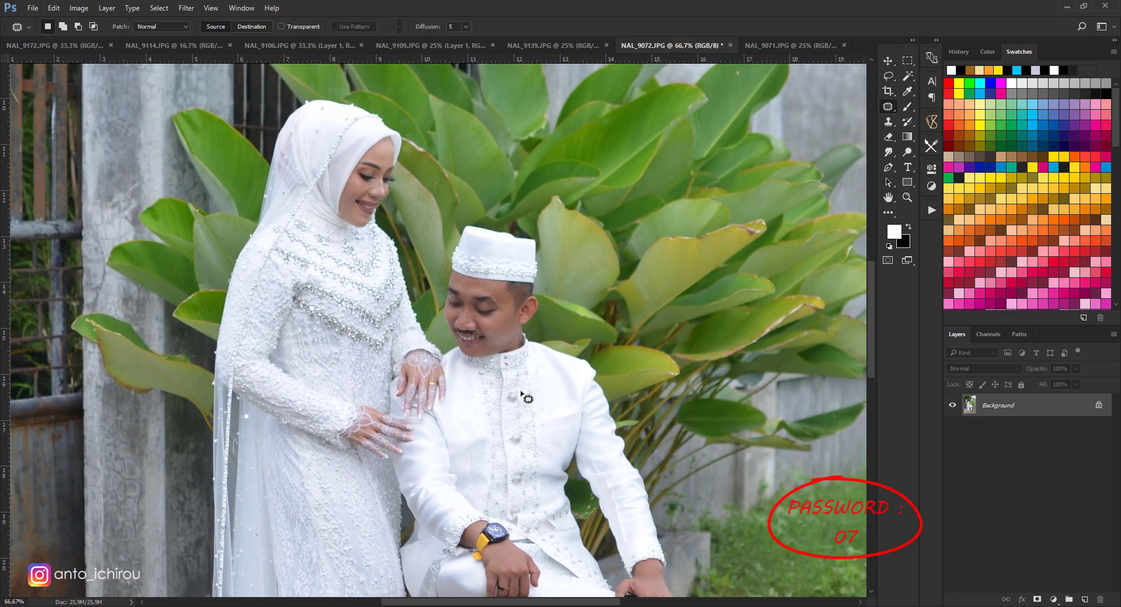
scroll(524, 395, "left", 3)
scroll(871, 285, "up", 3)
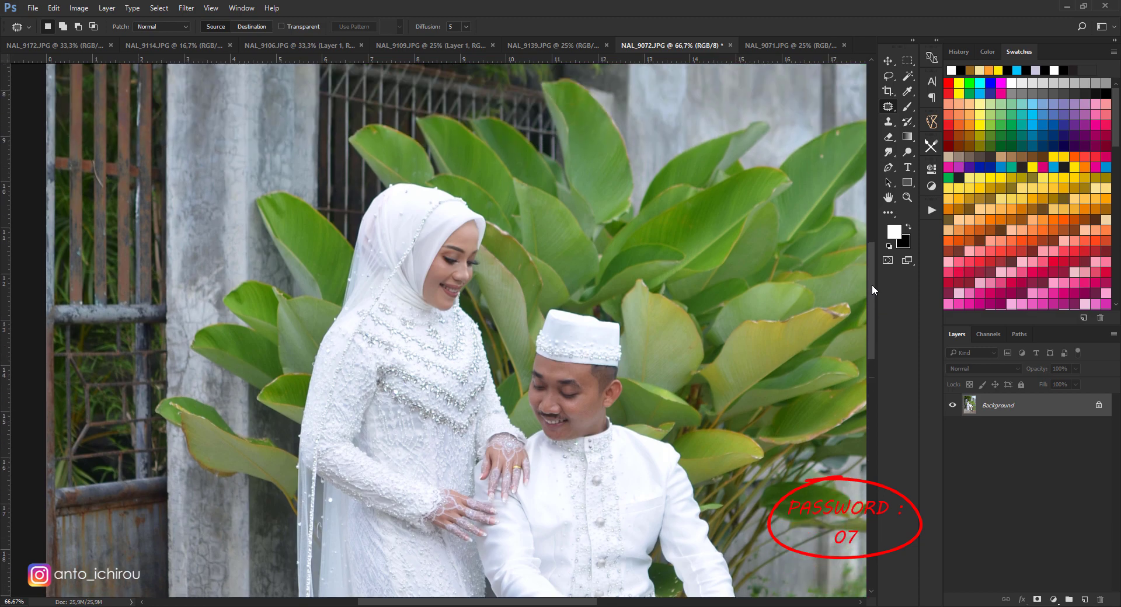
key("ctrl+plus")
key("ctrl+plus")
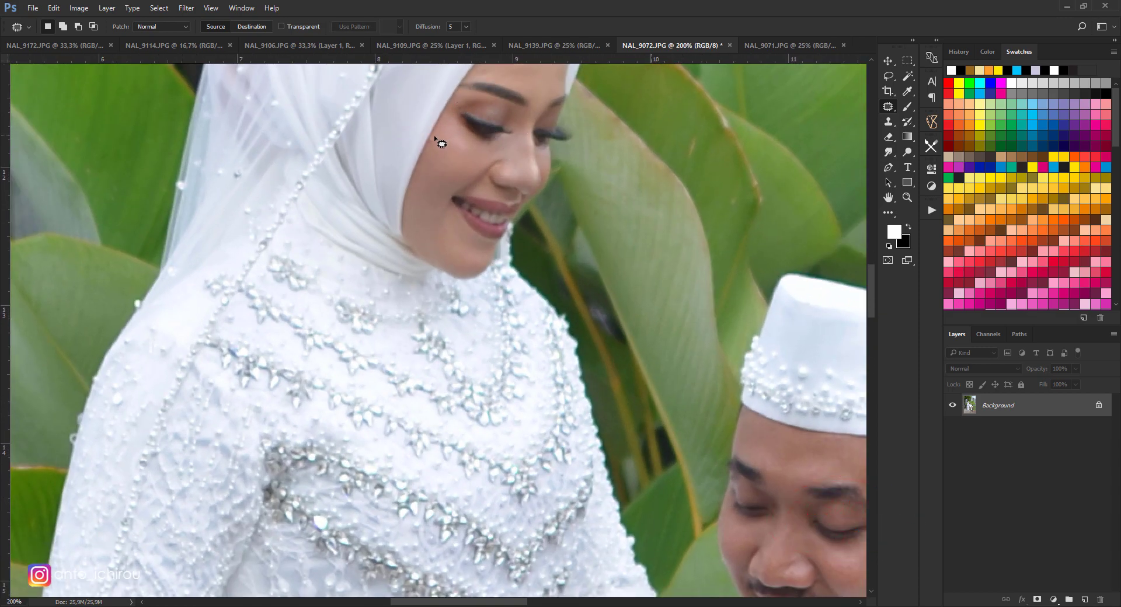
key("ctrl+minus")
key("ctrl+minus")
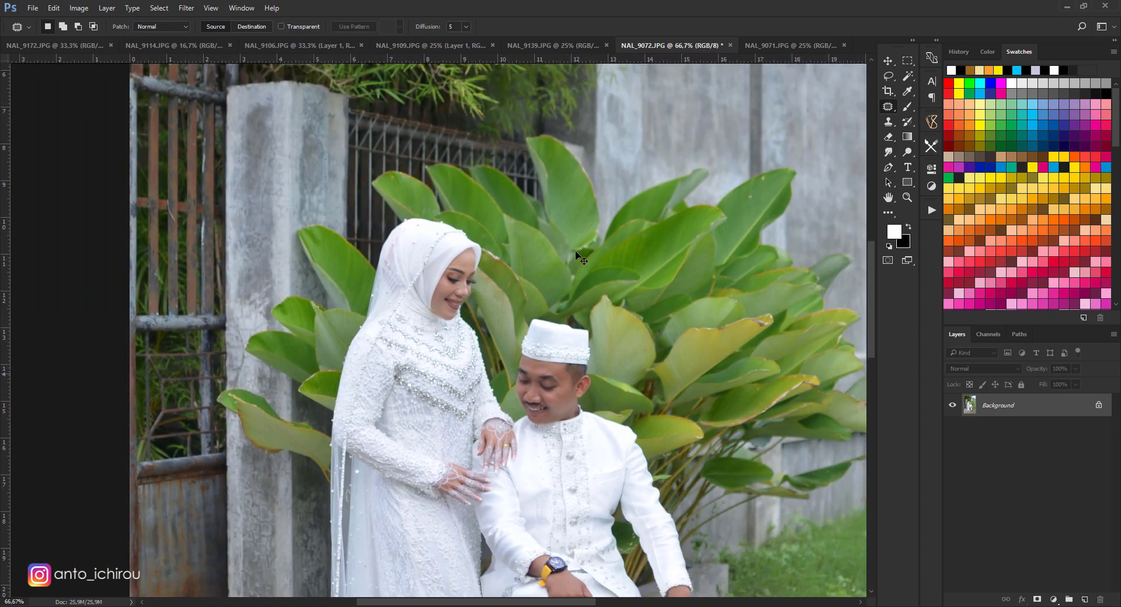
key("ctrl+minus")
key("ctrl+minus")
key("ctrl+minus")
left_click(186, 8)
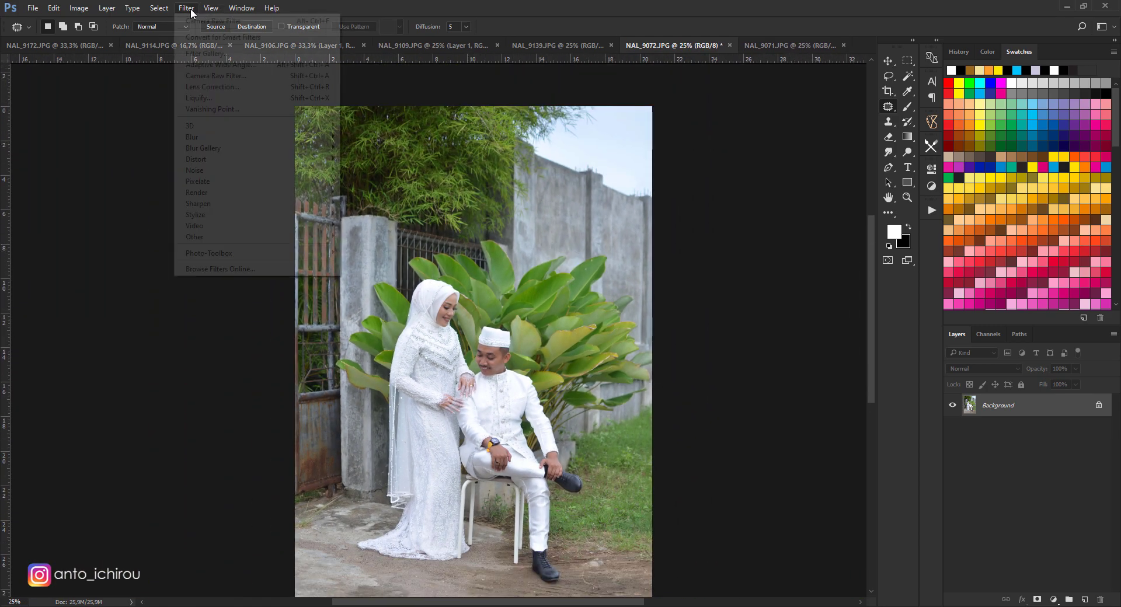
Apply the bbl user preset to NAL_9072 in the Camera Raw Filter
left_click(205, 76)
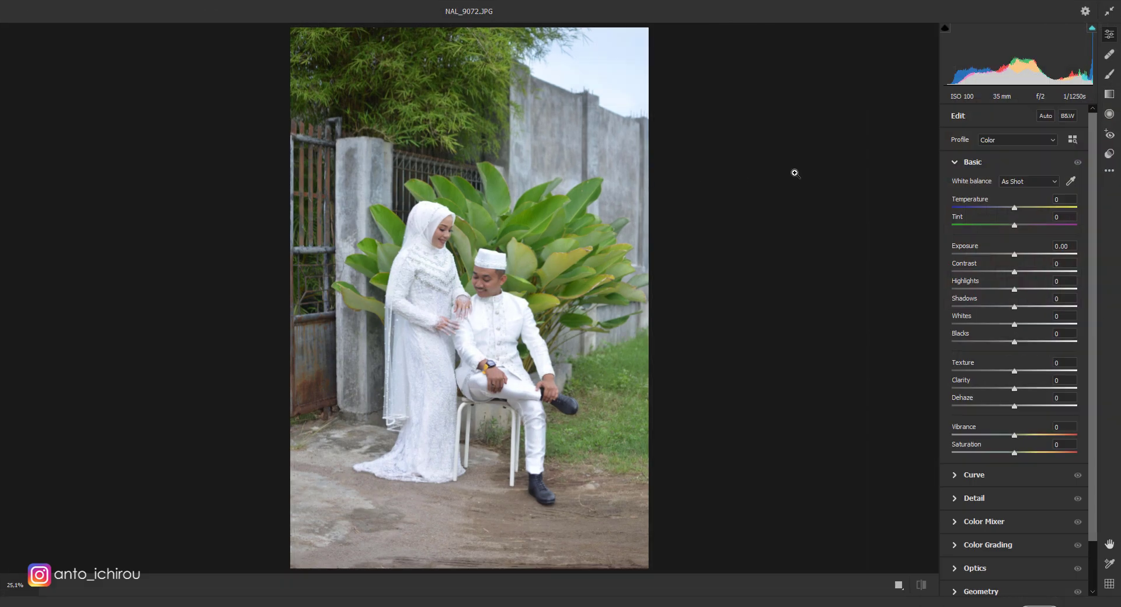
left_click(1109, 153)
scroll(1005, 408, "down", 5)
scroll(1005, 467, "down", 5)
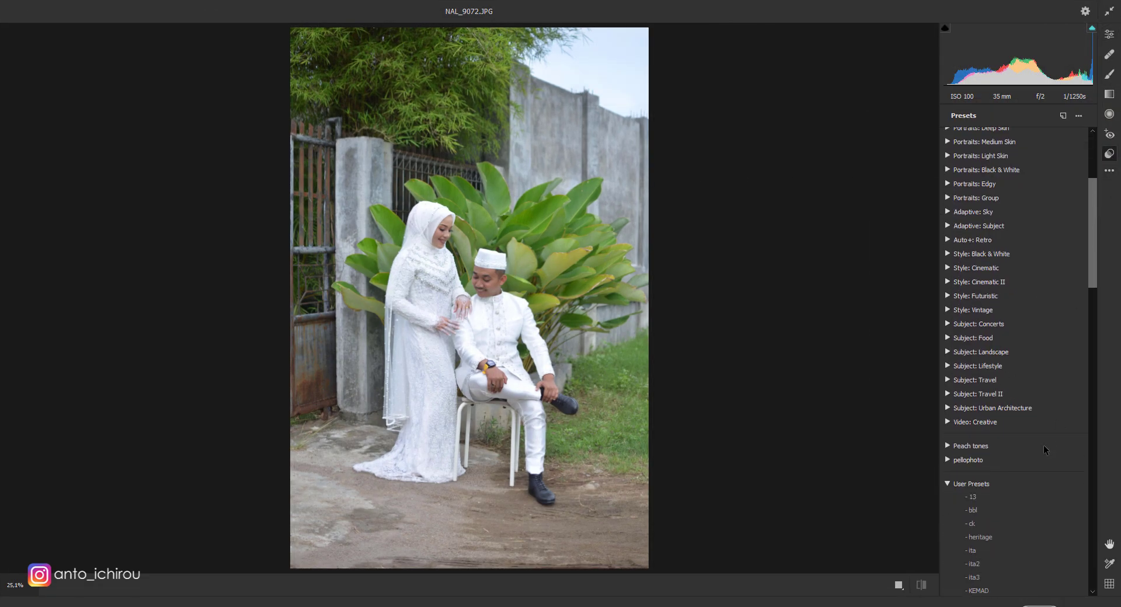
left_click(1002, 508)
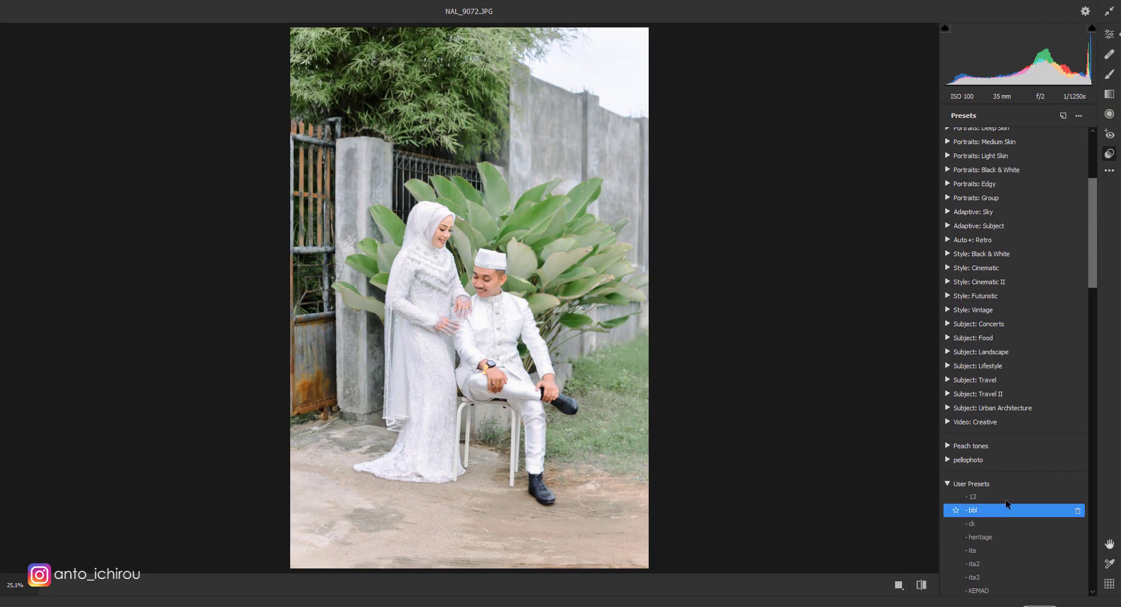
left_click(1109, 33)
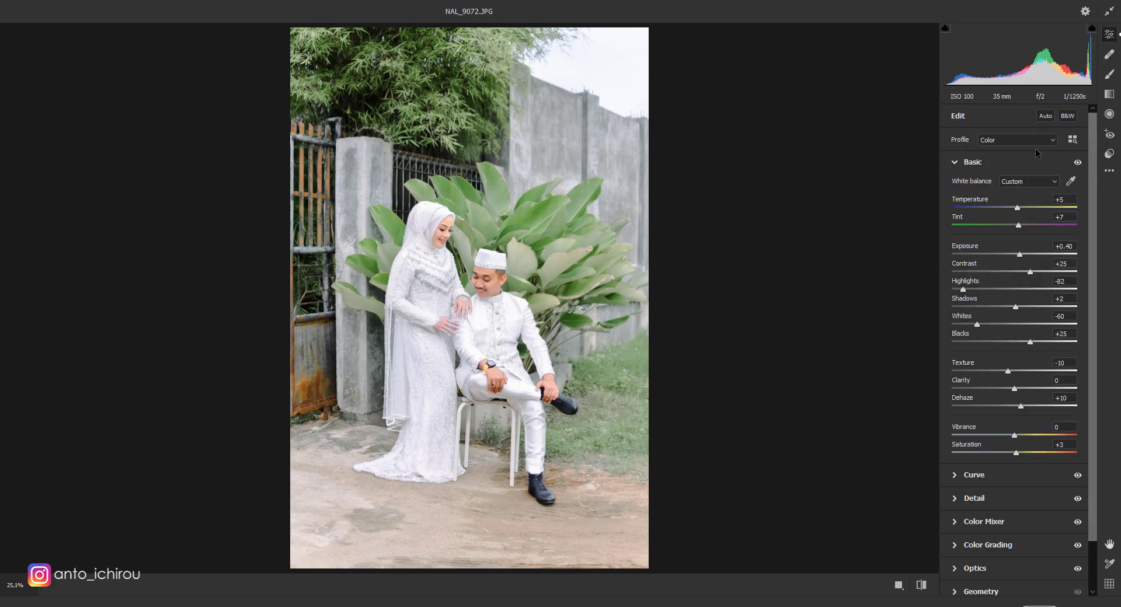
Shift the Oranges hue to -13 in the Color Mixer
left_click(959, 163)
left_click(958, 208)
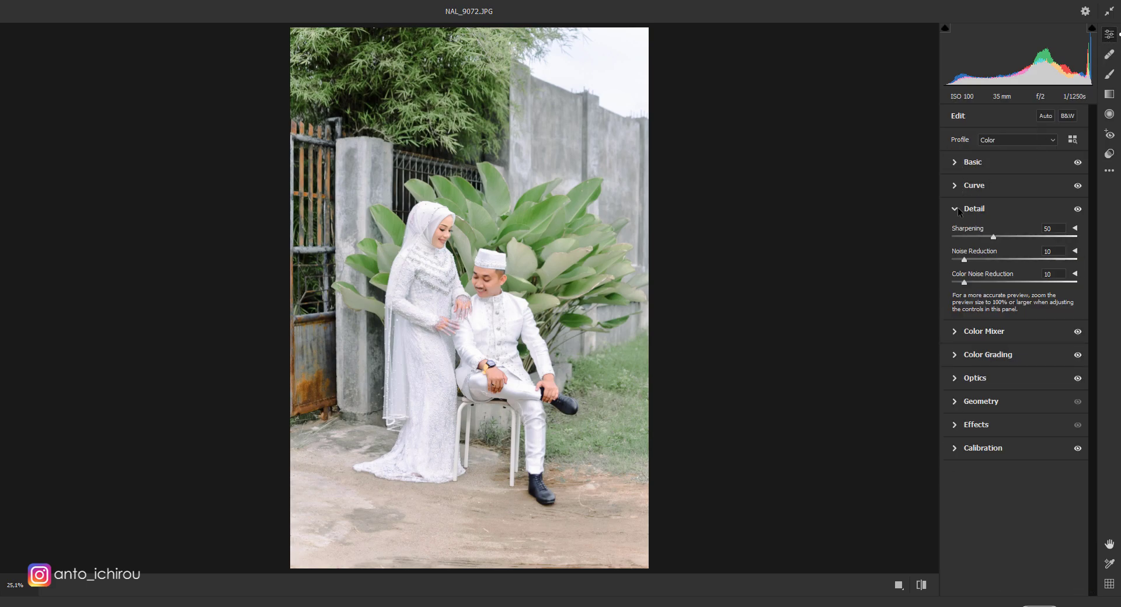
left_click(957, 208)
left_click(955, 236)
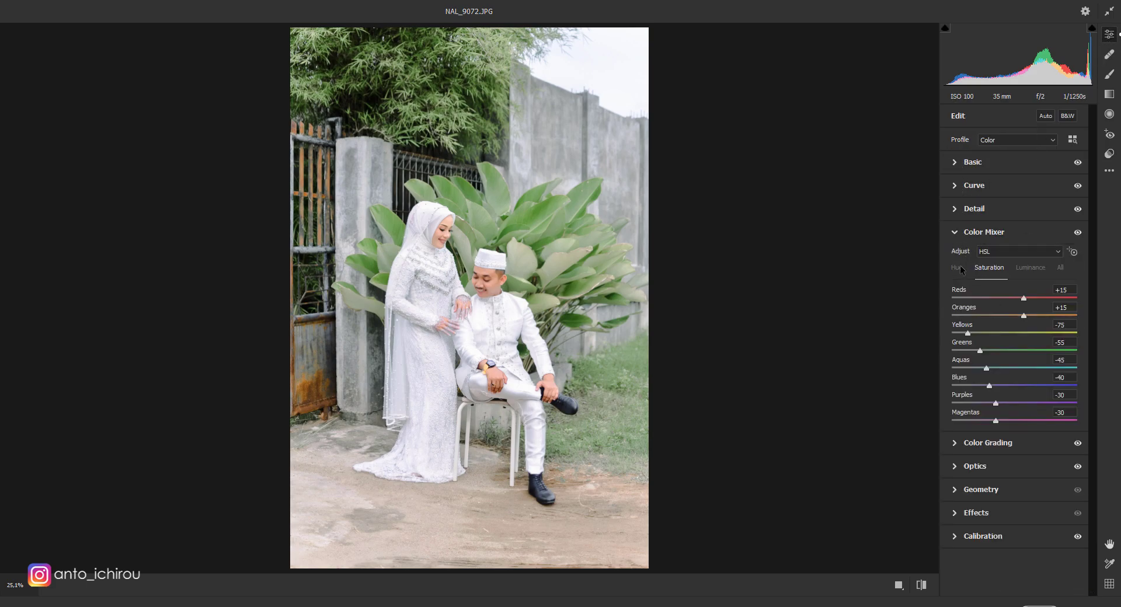
left_click(957, 269)
left_click_drag(1022, 319, 1017, 318)
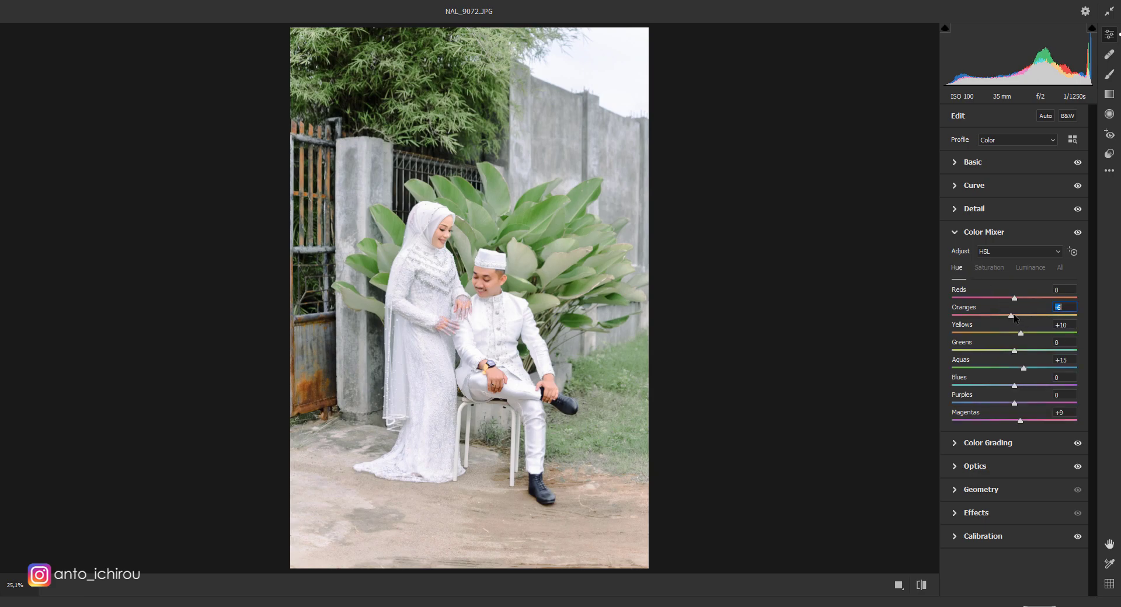
left_click_drag(1014, 318, 1010, 317)
left_click(953, 234)
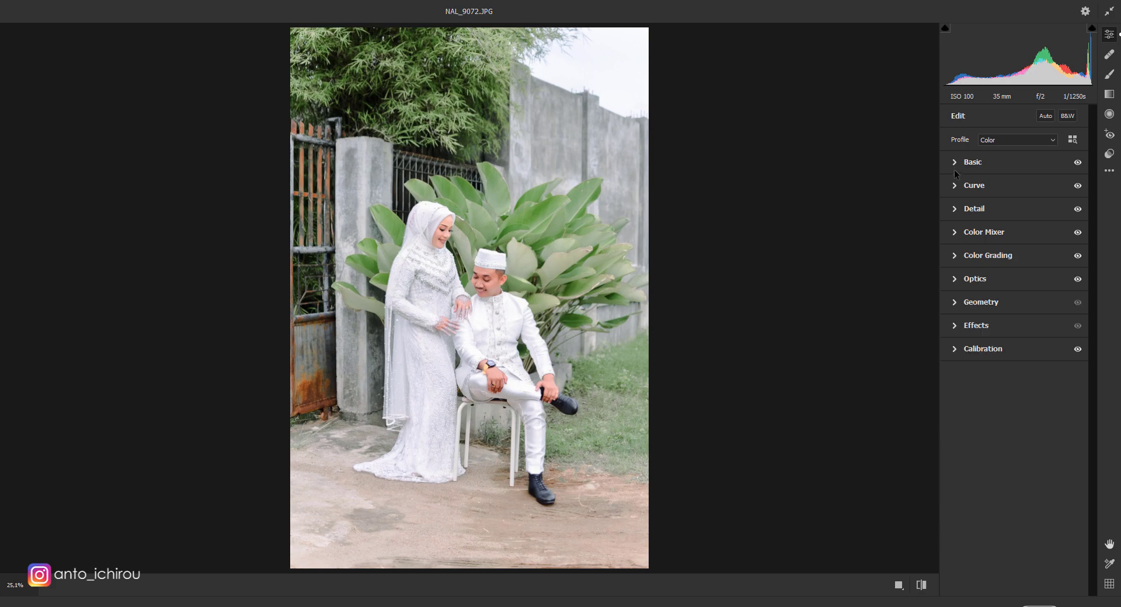
Lower Contrast and warm Temperature to +7
left_click(954, 162)
mouse_move(1028, 272)
left_mouse_down()
mouse_move(1005, 273)
mouse_move(1023, 276)
mouse_move(1022, 255)
left_mouse_up()
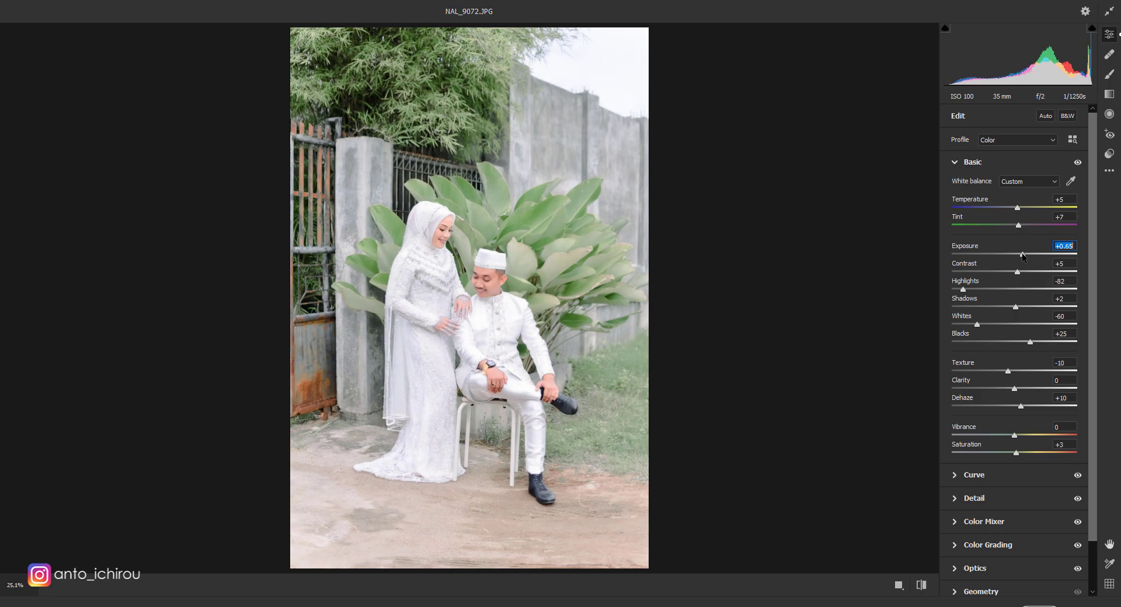
left_click(1018, 208)
left_click_drag(1018, 209, 1018, 208)
key("ctrl+plus")
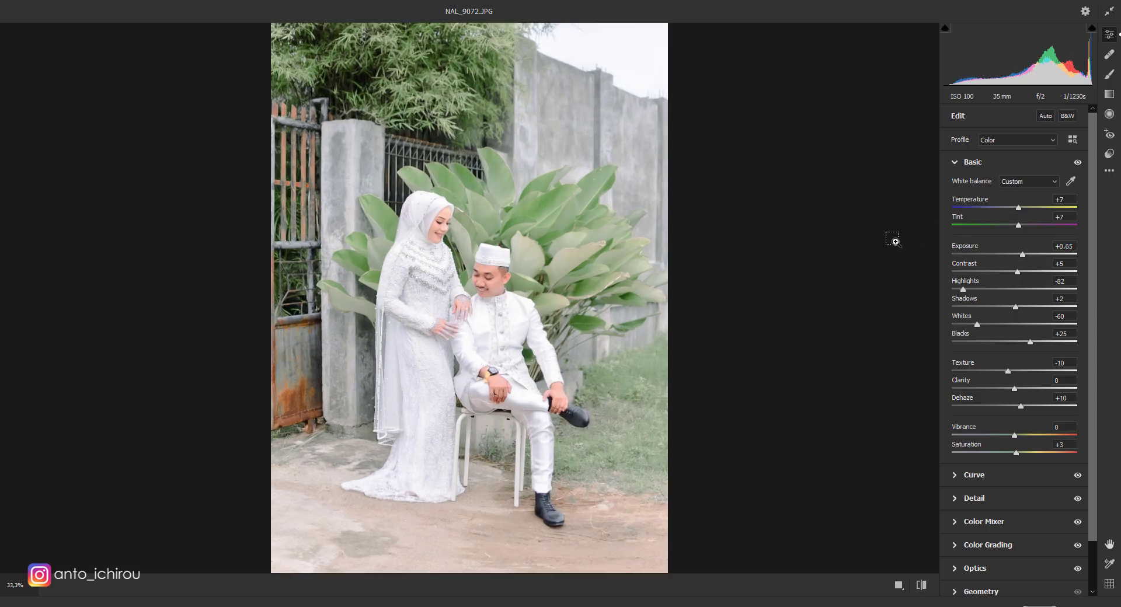
key("ctrl+minus")
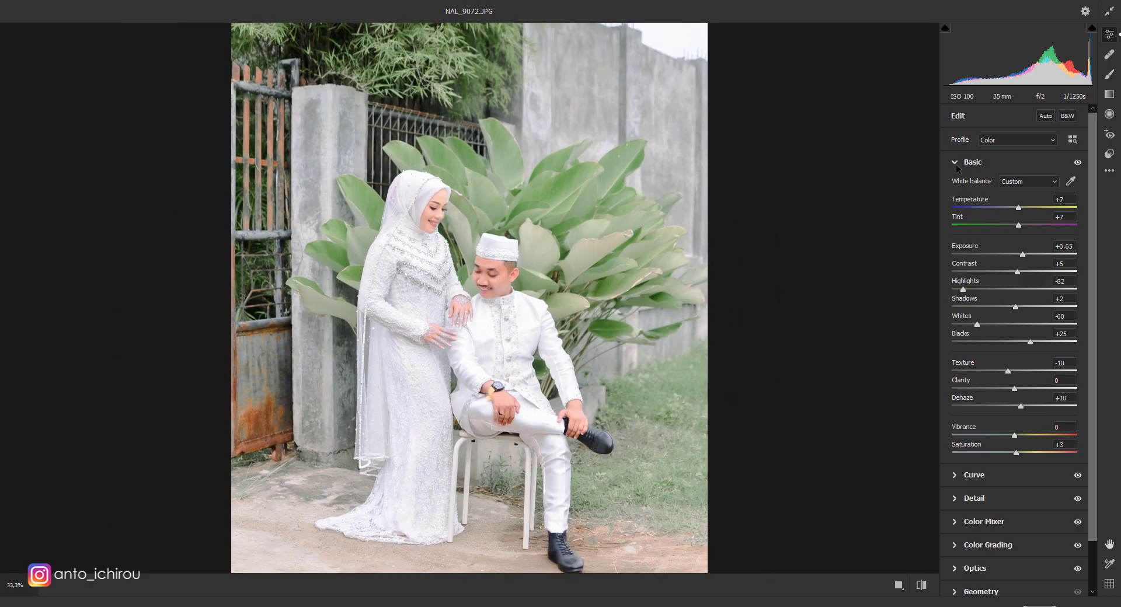
Set Blacks to +3, Exposure to +0.50 and Contrast to +5
left_click(955, 162)
left_click(955, 163)
left_click_drag(1018, 343, 1017, 347)
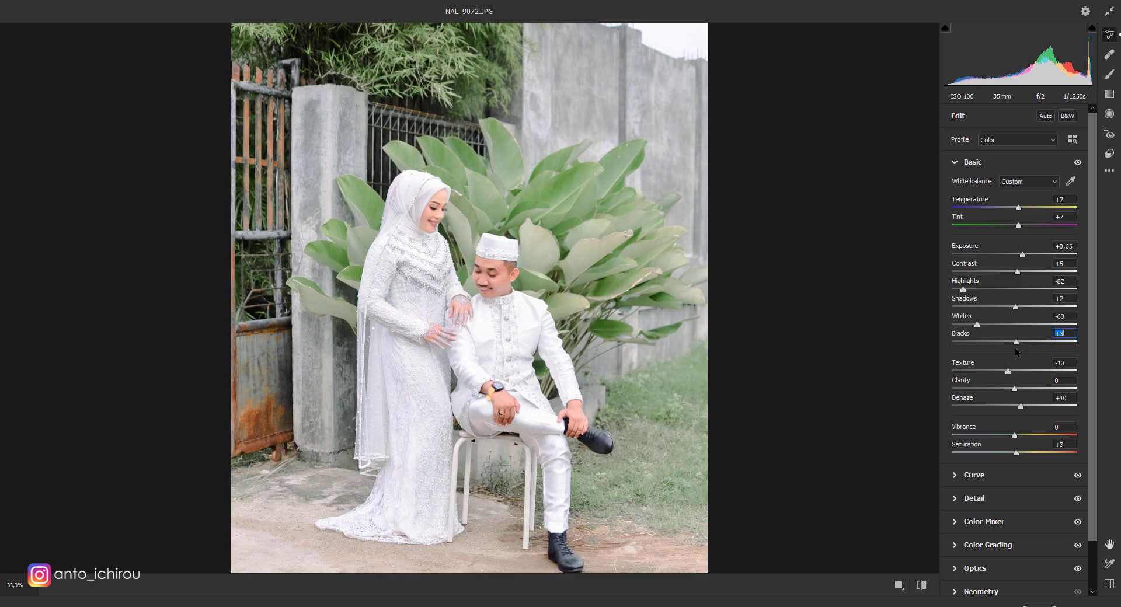
left_click(1022, 254)
left_click_drag(1022, 255, 1020, 272)
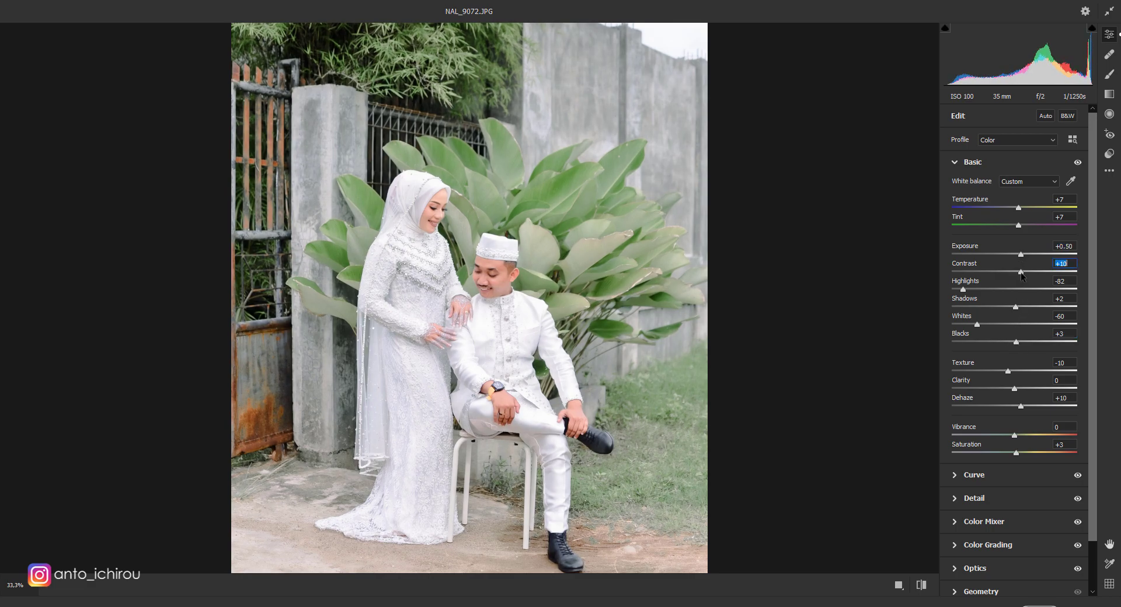
key("p")
key("p")
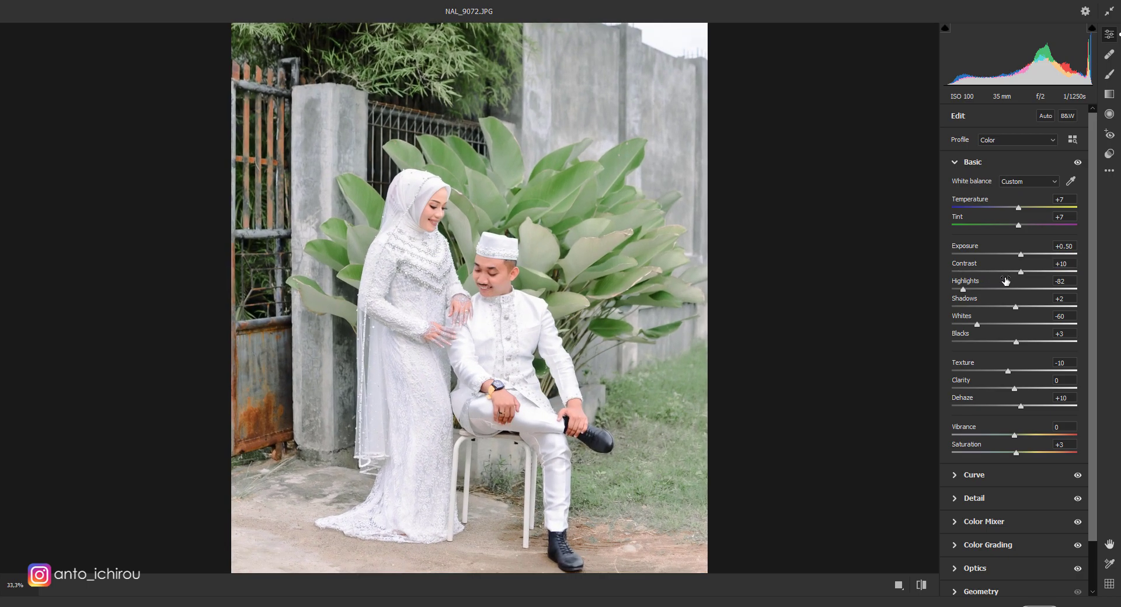
left_click_drag(1022, 271, 1019, 272)
Raise Oranges luminance to +66 and check the Oranges saturation at +13
left_click(955, 161)
left_click(955, 232)
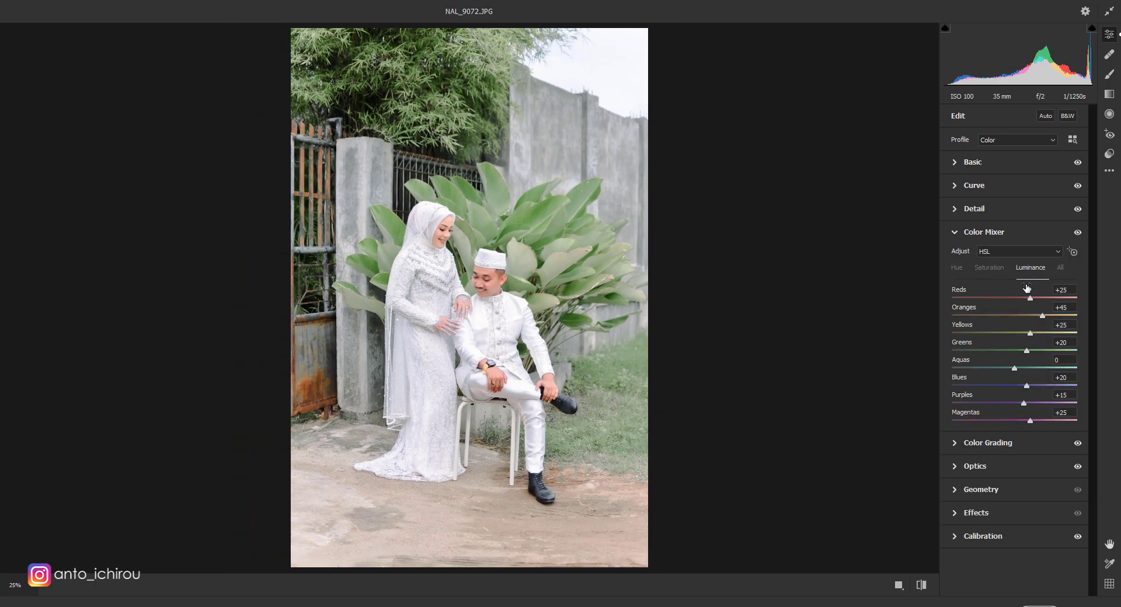
left_click(1042, 315)
key("shift+Up")
key("shift+Up")
key("Up")
key("Up")
left_click(993, 268)
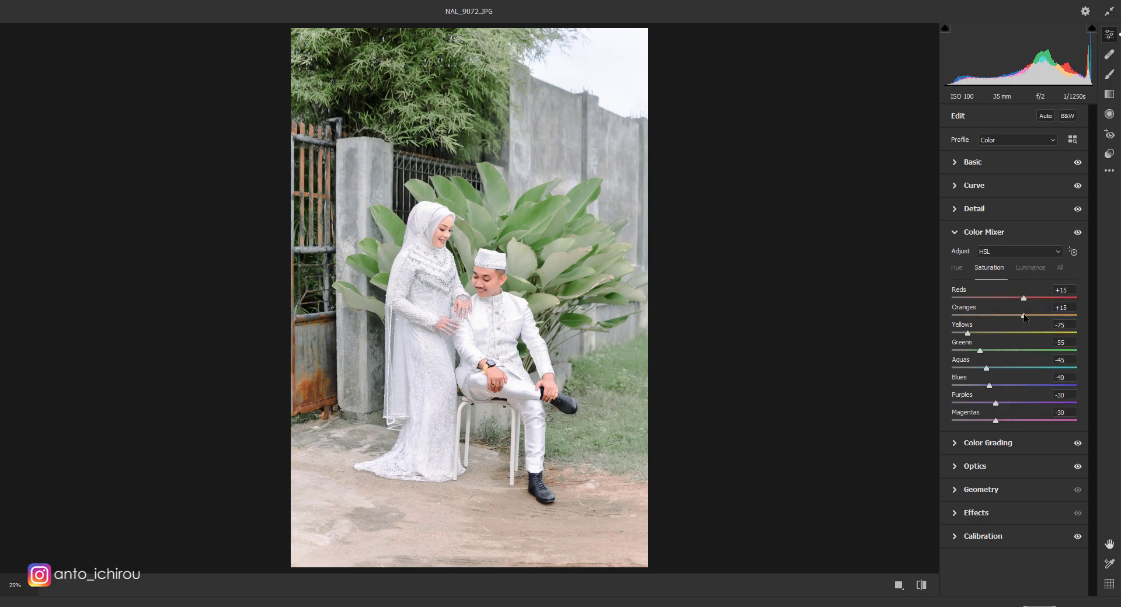
left_click(1023, 314)
left_click(957, 232)
Show the before/after comparison with both photos fitted to their halves
left_click(897, 583)
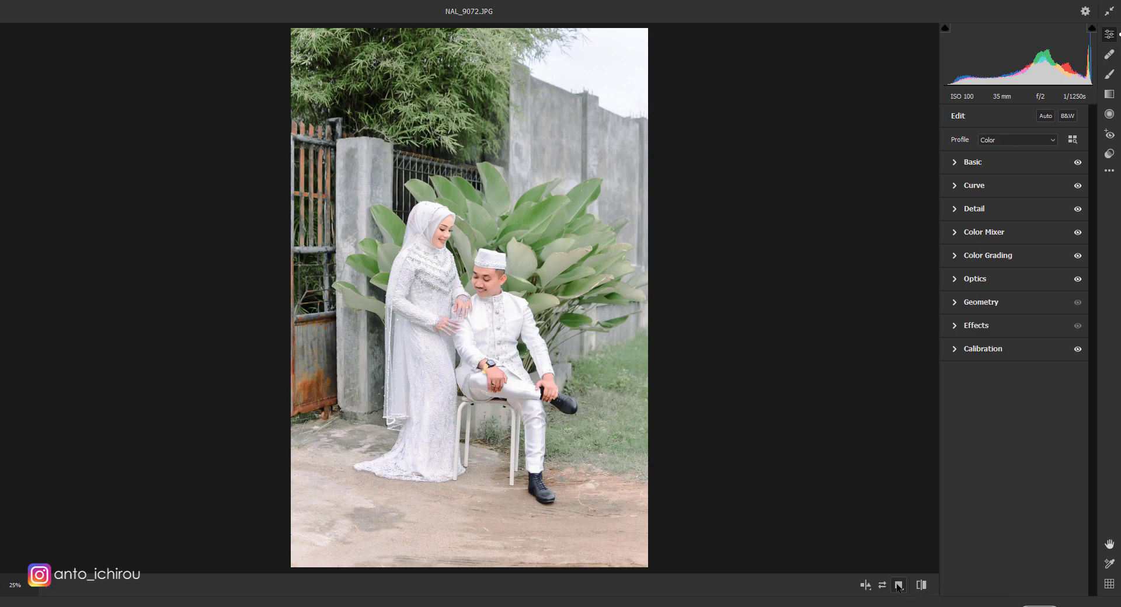
left_click(791, 360)
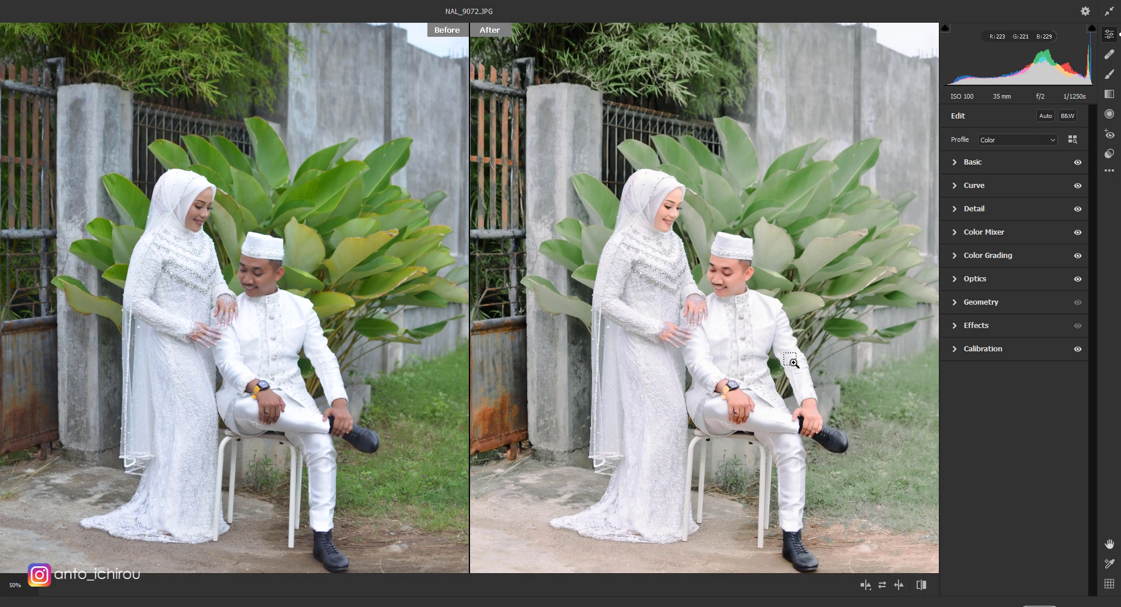
left_click(791, 360, "alt")
left_click(815, 359, "alt")
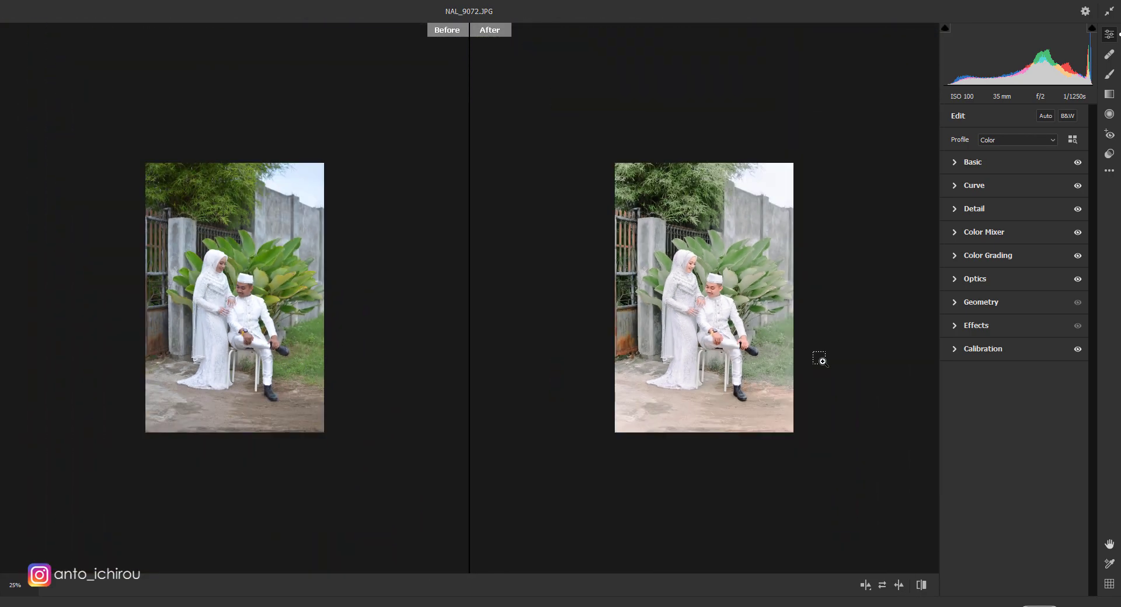
key("ctrl+0")
Ease Temperature down to +9 and set Detail sharpening to 40
left_click(959, 165)
left_click(1019, 208)
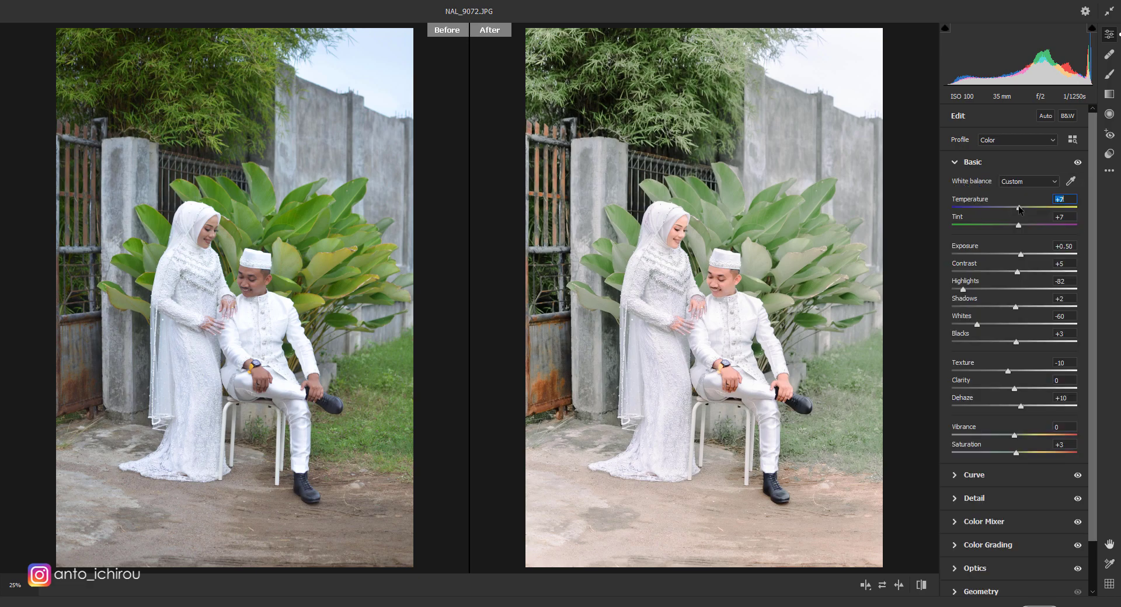
left_click_drag(1019, 209, 1023, 208)
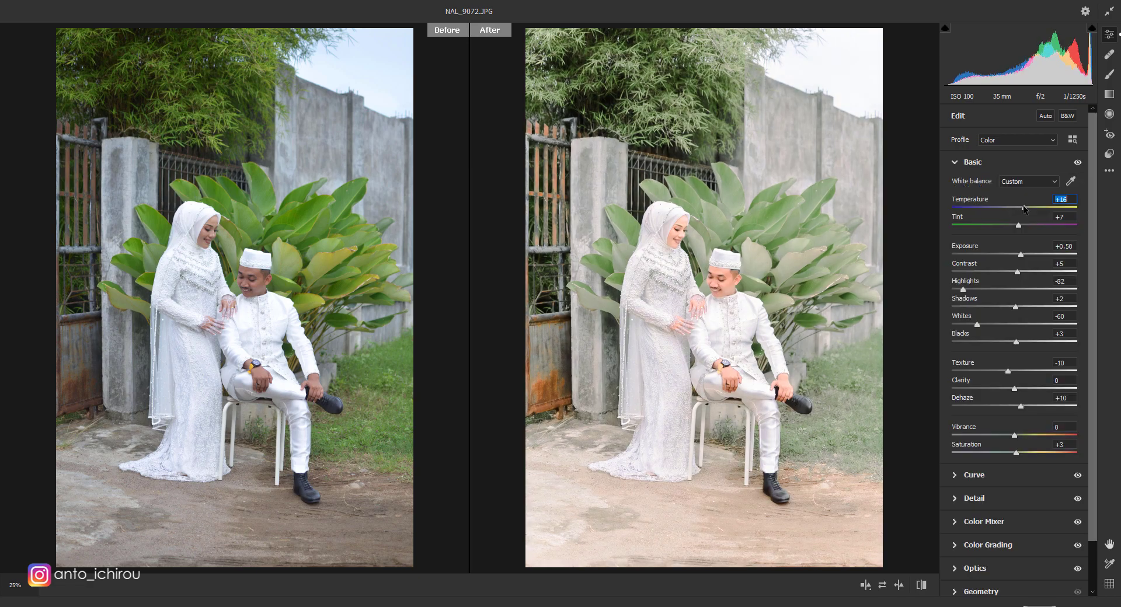
left_click_drag(1022, 208, 1020, 208)
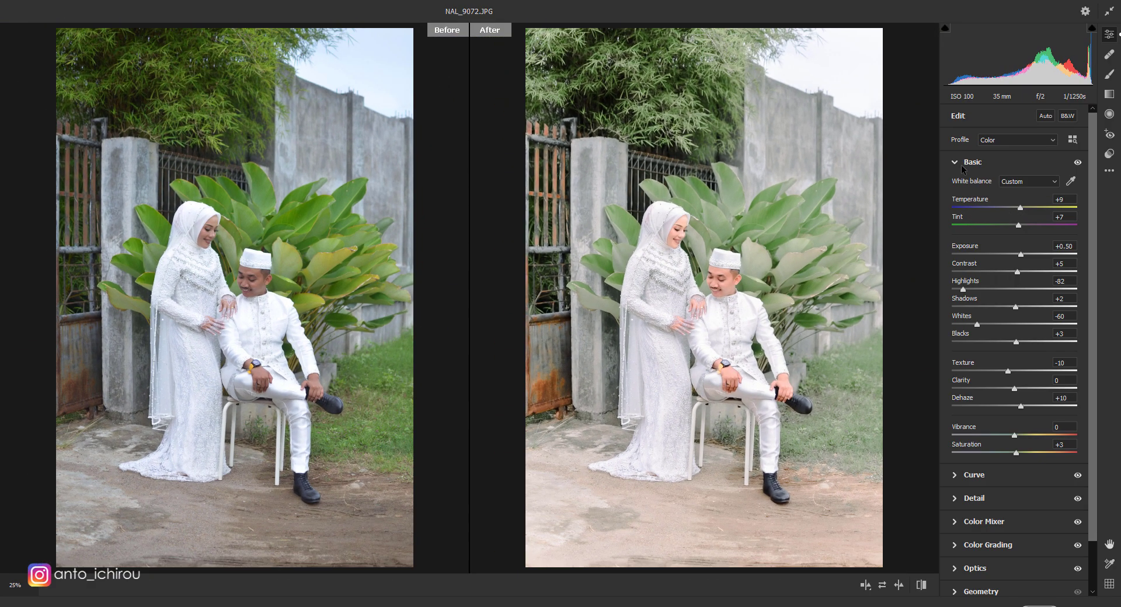
left_click(961, 163)
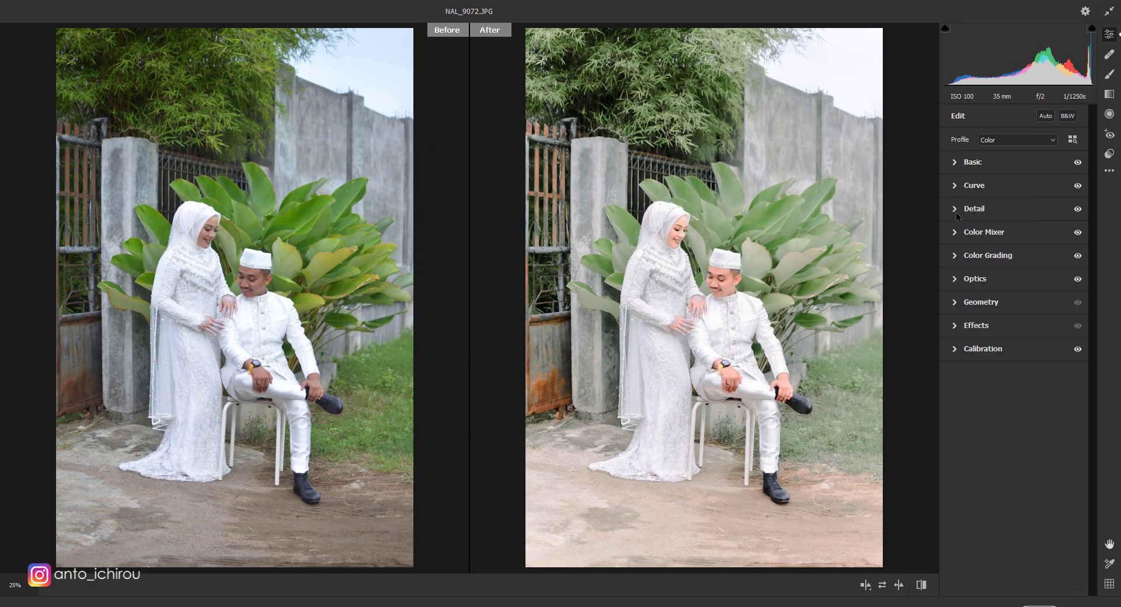
left_click(956, 209)
left_click_drag(996, 236, 986, 237)
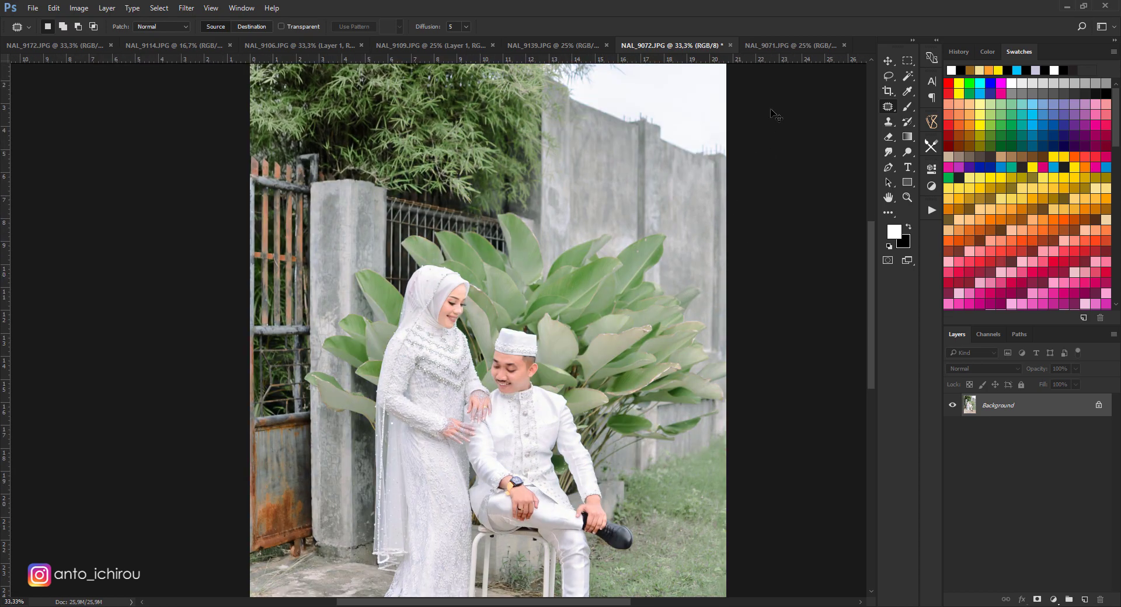
On NAL_9071, patch out the groom's right-cheek blemish and the mole near his eyebrow
left_click(774, 43)
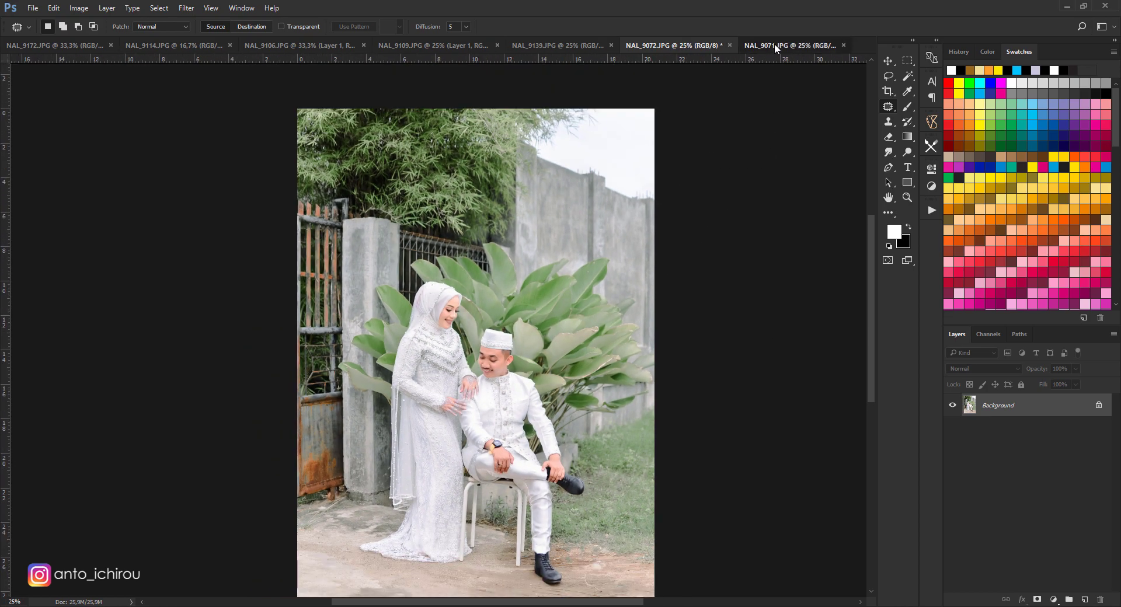
scroll(568, 315, "up", 8)
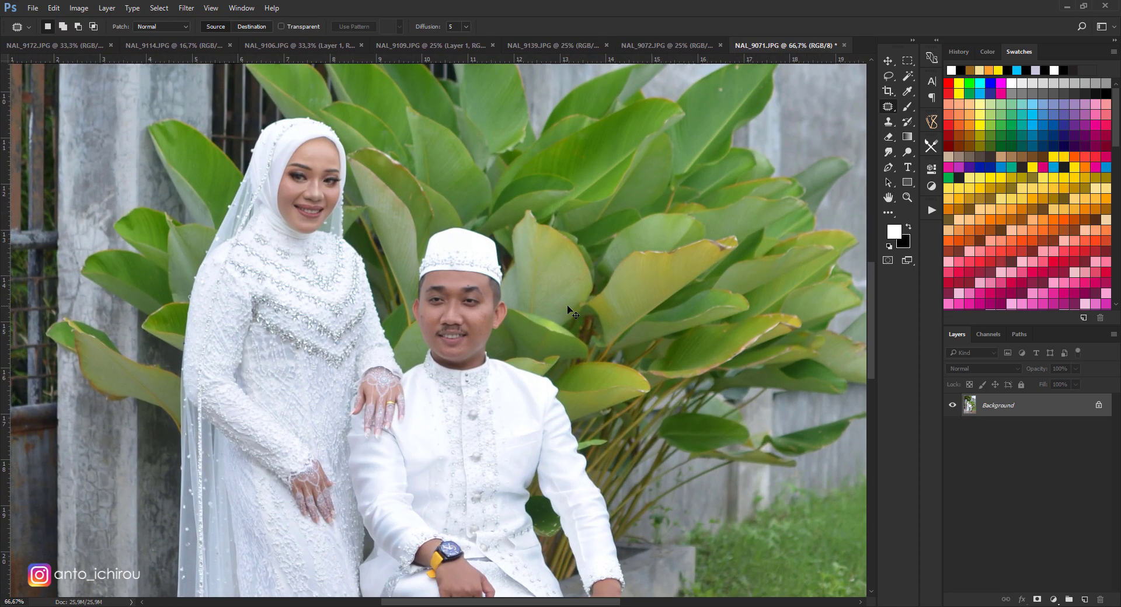
scroll(567, 315, "up", 2)
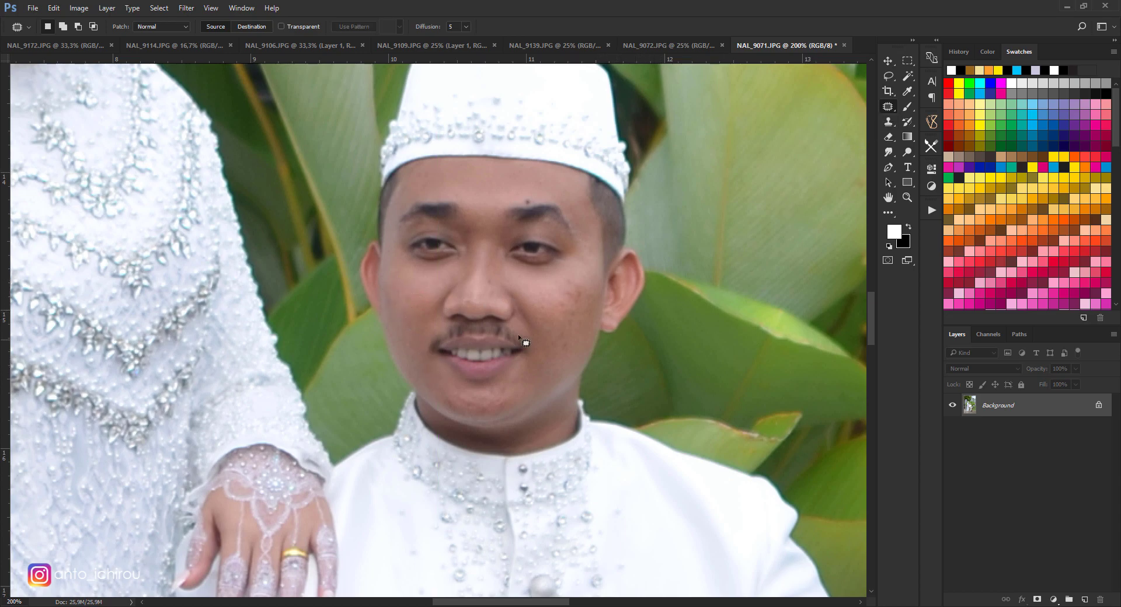
mouse_move(580, 291)
left_mouse_down()
mouse_move(581, 302)
mouse_move(563, 298)
left_mouse_up()
key("ctrl+d")
mouse_move(533, 196)
left_mouse_down()
mouse_move(530, 211)
mouse_move(540, 190)
left_mouse_up()
key("ctrl+d")
key("ctrl+minus")
key("ctrl+minus")
key("ctrl+minus")
key("ctrl+minus")
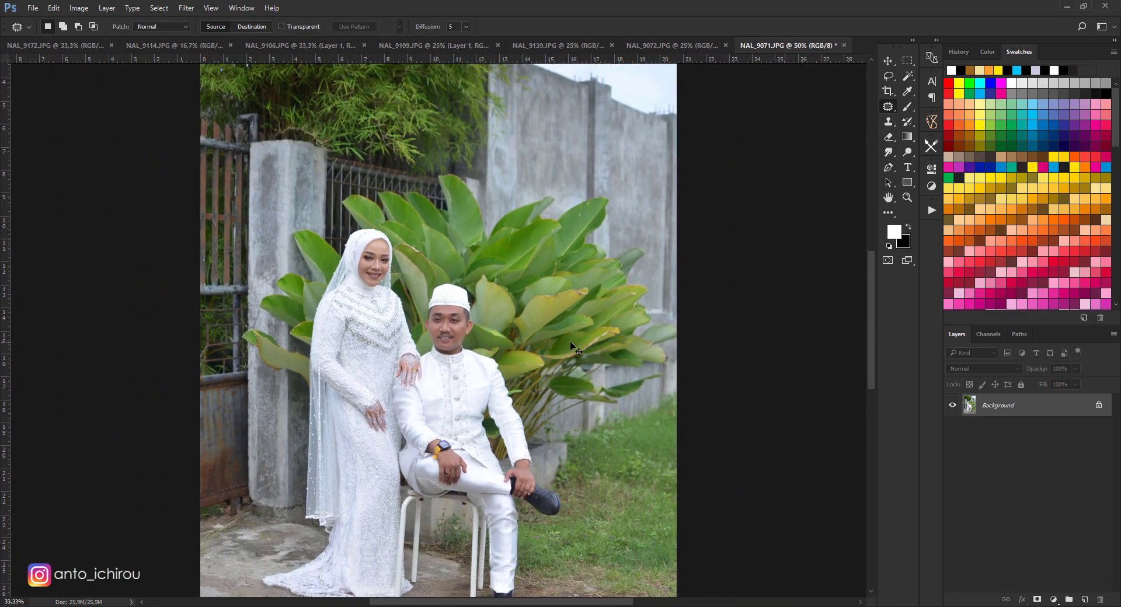
key("ctrl+minus")
left_click(186, 8)
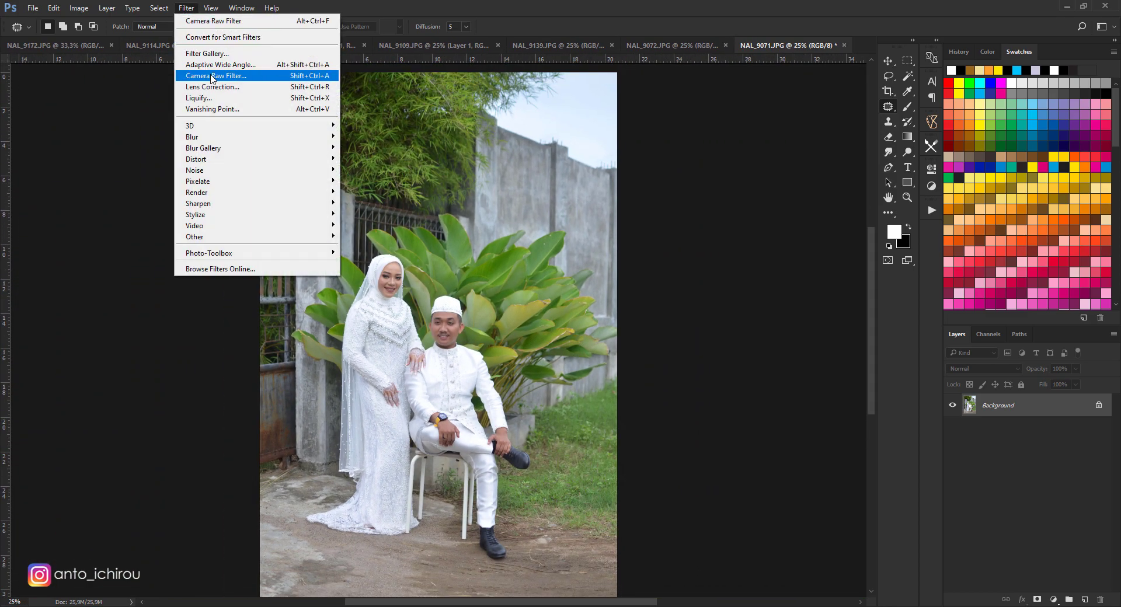
Apply the bbl user preset to NAL_9071 in the Camera Raw Filter
left_click(245, 76)
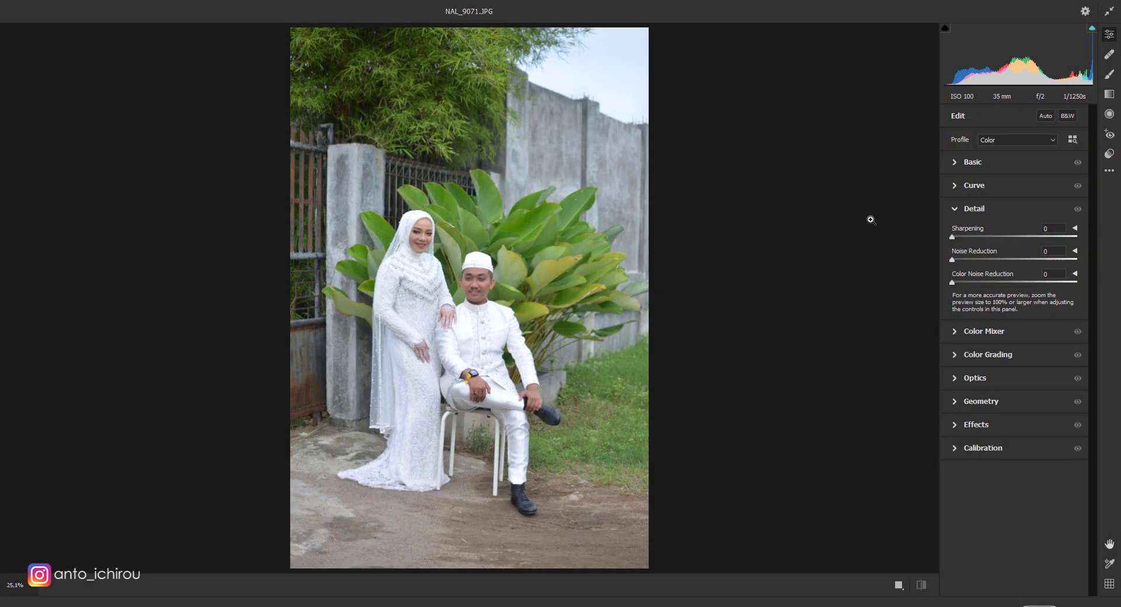
left_click(1108, 153)
left_click_drag(1088, 184, 1091, 258)
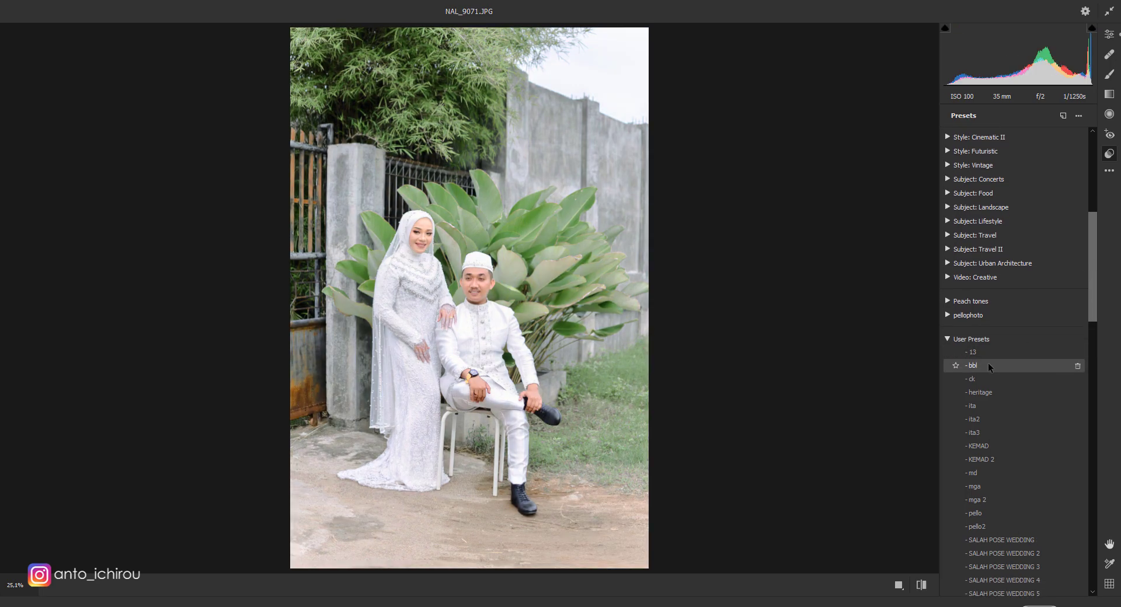
left_click(987, 365)
left_click(1108, 35)
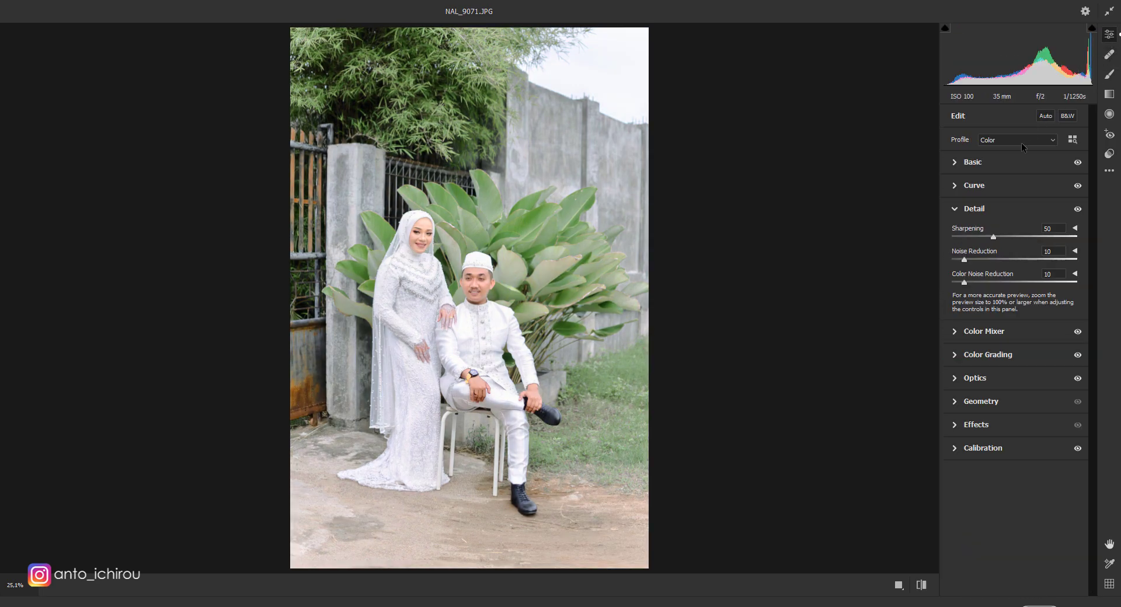
left_click(951, 209)
Shift the Oranges hue slightly and brighten the Oranges luminance
left_click(954, 233)
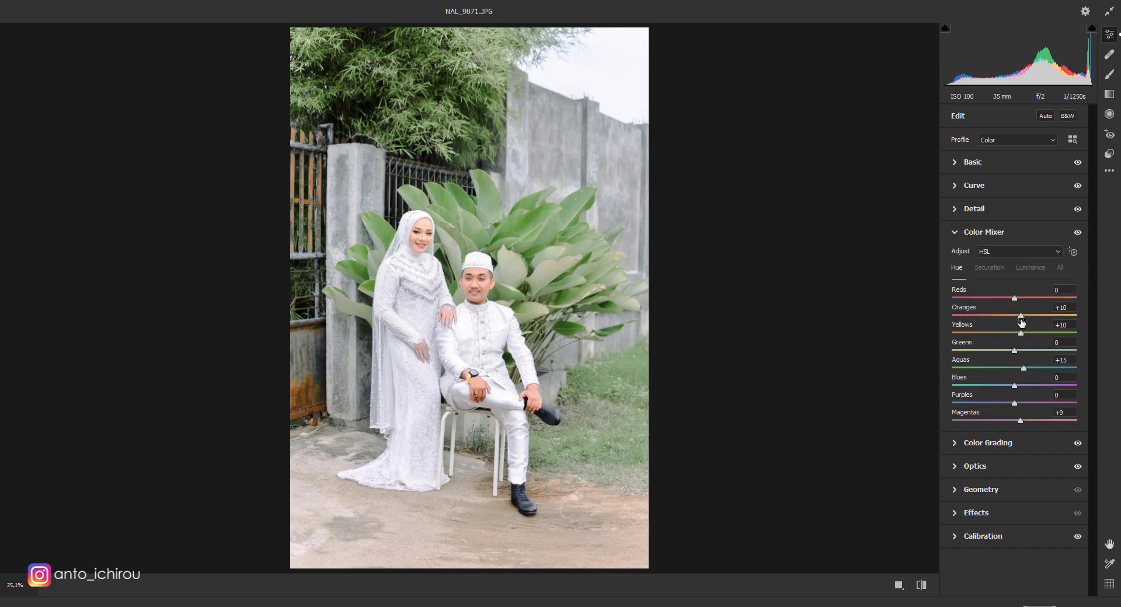
left_click_drag(1020, 316, 1013, 317)
left_click(1030, 268)
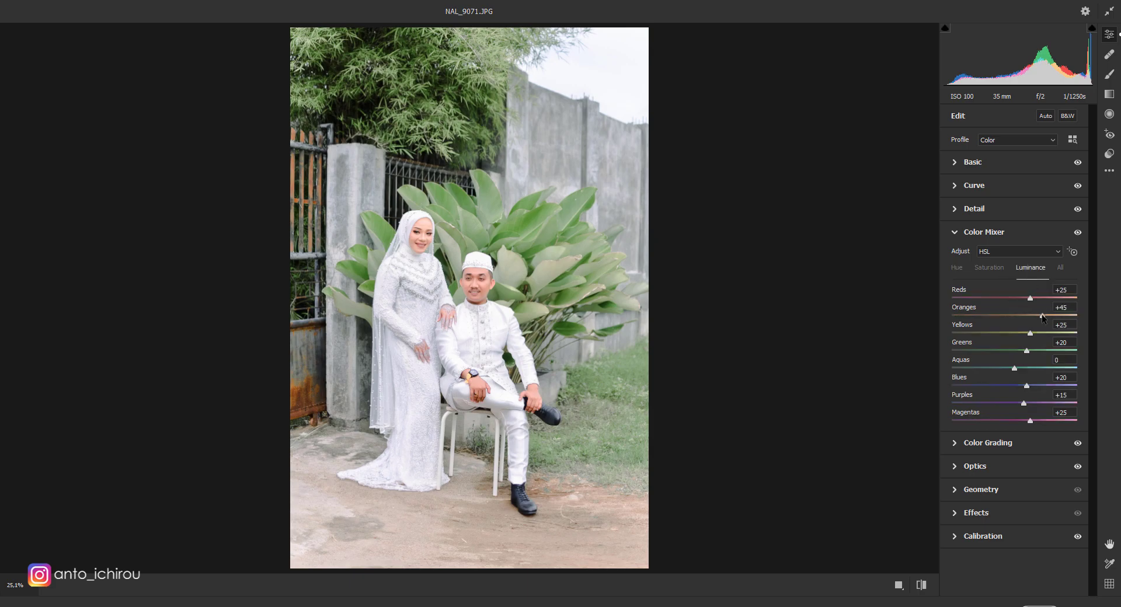
left_click_drag(1043, 316, 1052, 315)
left_click(960, 234)
Reduce Contrast to +10, set Exposure to +0.25 and Temperature to +7
left_click(951, 163)
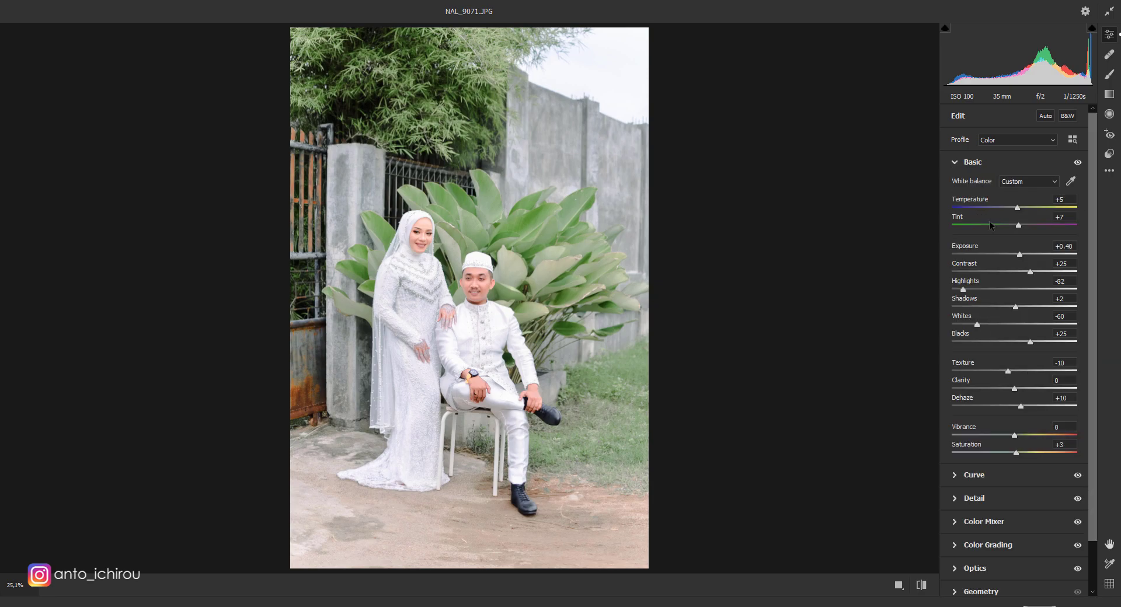
mouse_move(1019, 254)
left_mouse_down()
mouse_move(1010, 272)
mouse_move(1020, 273)
mouse_move(1017, 254)
left_mouse_up()
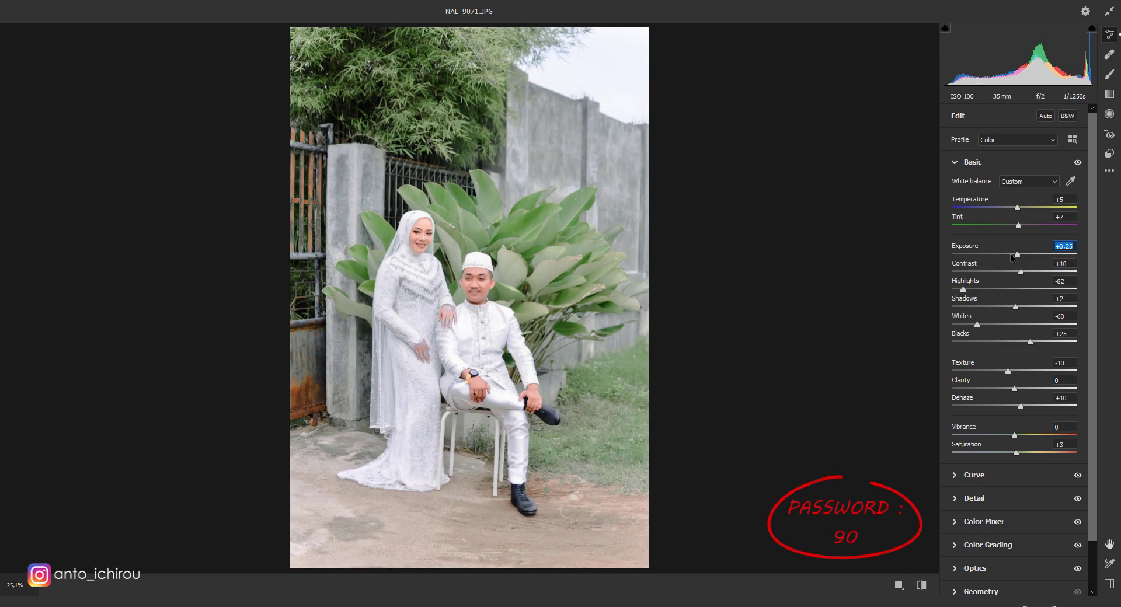
left_click(883, 250)
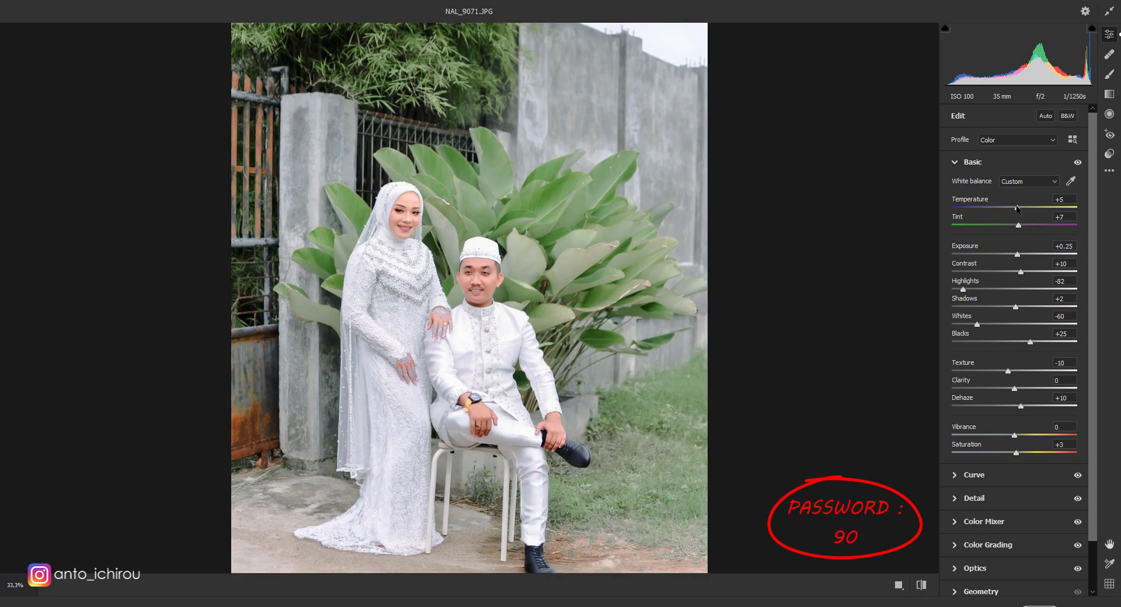
left_click_drag(1016, 206, 1018, 206)
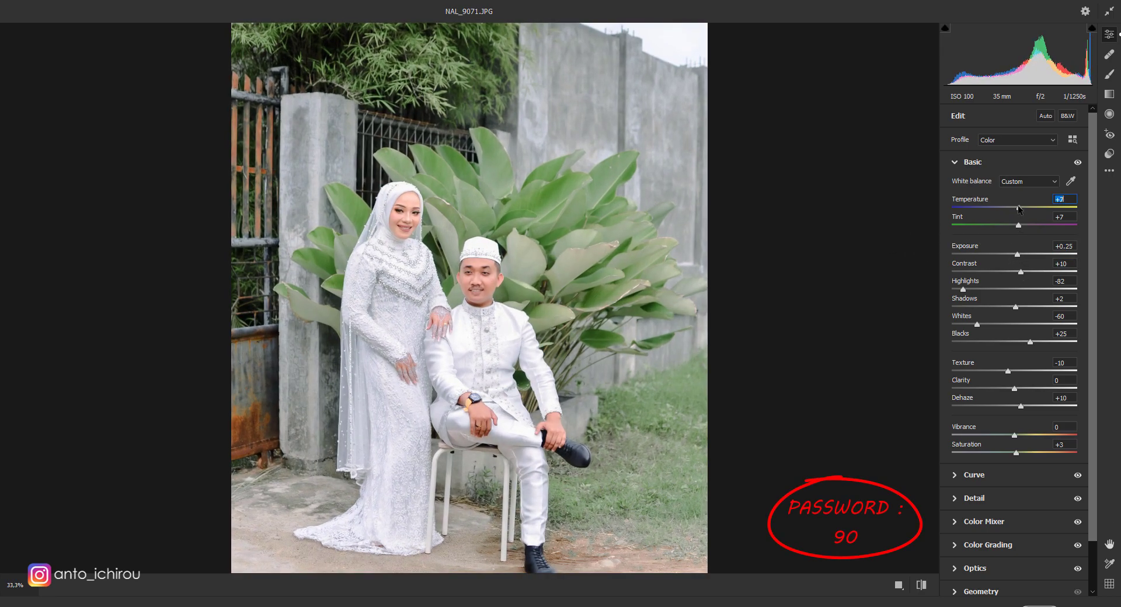
left_click(955, 162)
Set Oranges saturation to +5 and raise Exposure to +0.35
left_click(959, 236)
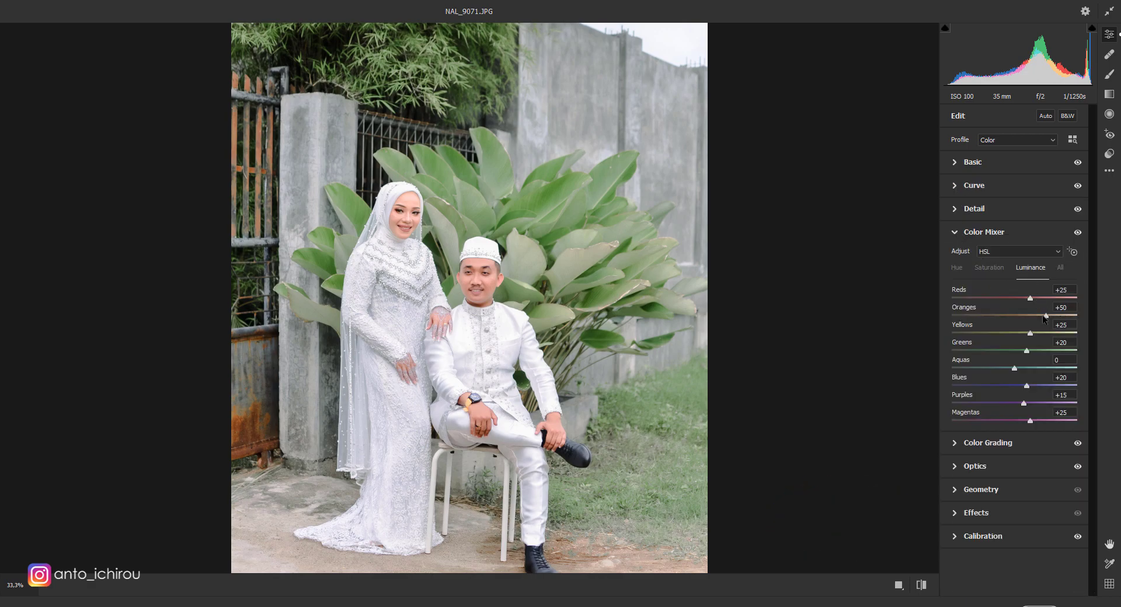
left_click(989, 267)
left_click_drag(1023, 315, 1017, 319)
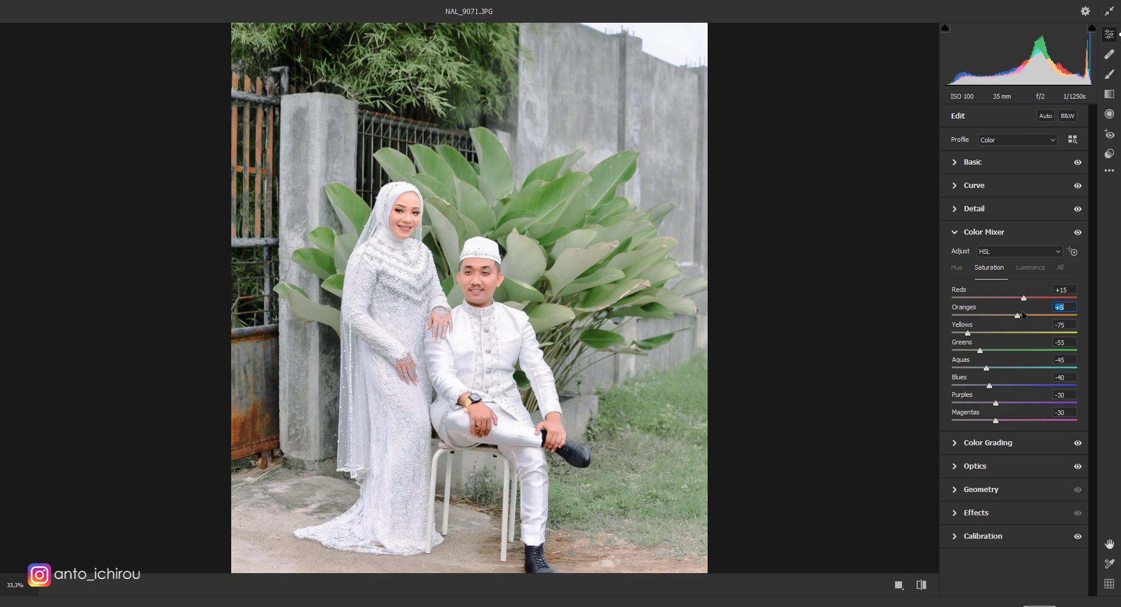
left_click(1029, 268)
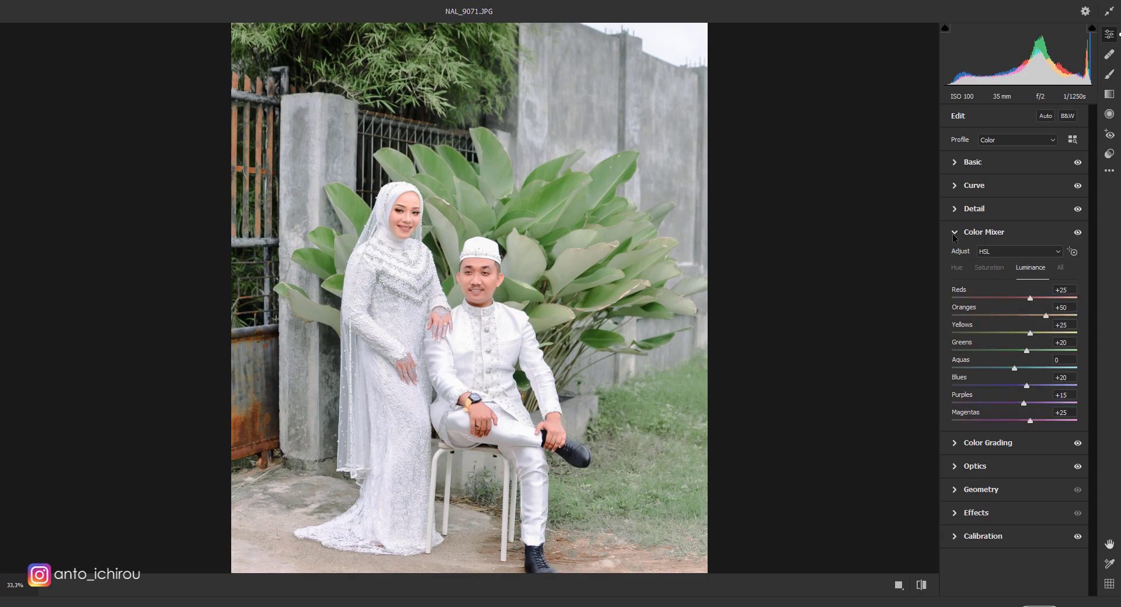
left_click(984, 231)
left_click(973, 162)
left_click_drag(1017, 252, 1016, 254)
key("ctrl+minus")
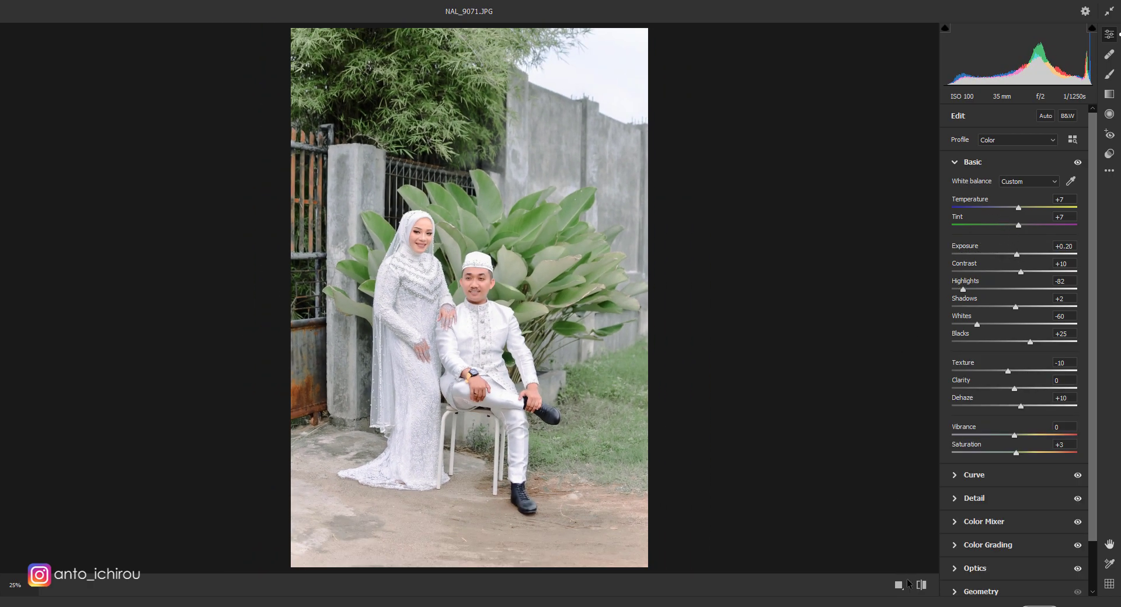
Show before and after side by side and raise Exposure to +0.45
left_click(900, 584)
left_click_drag(1016, 254, 1020, 254)
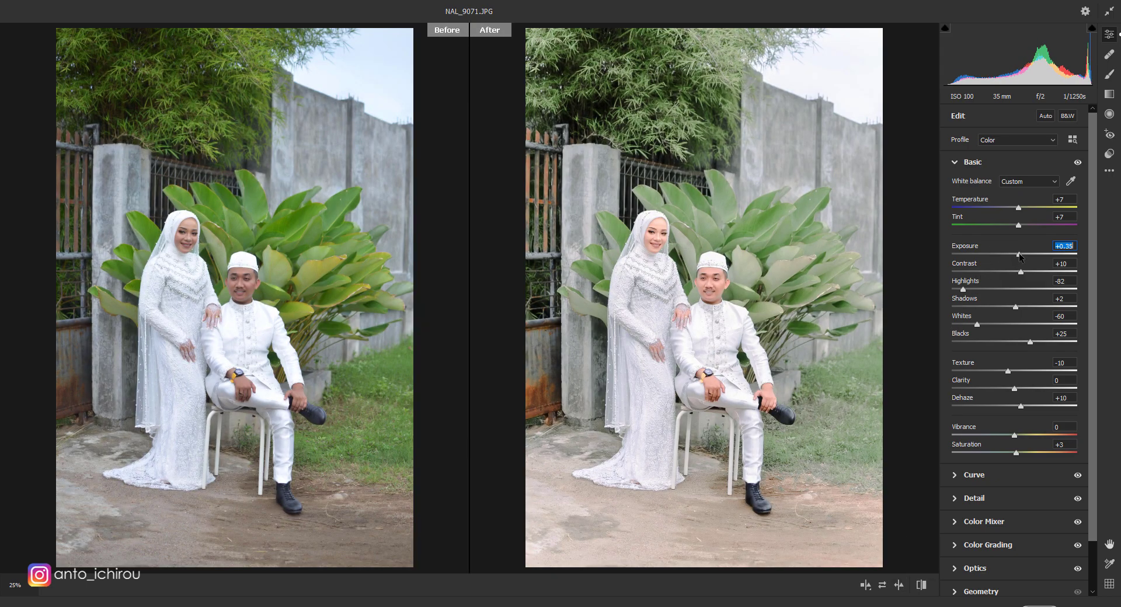
left_click(957, 162)
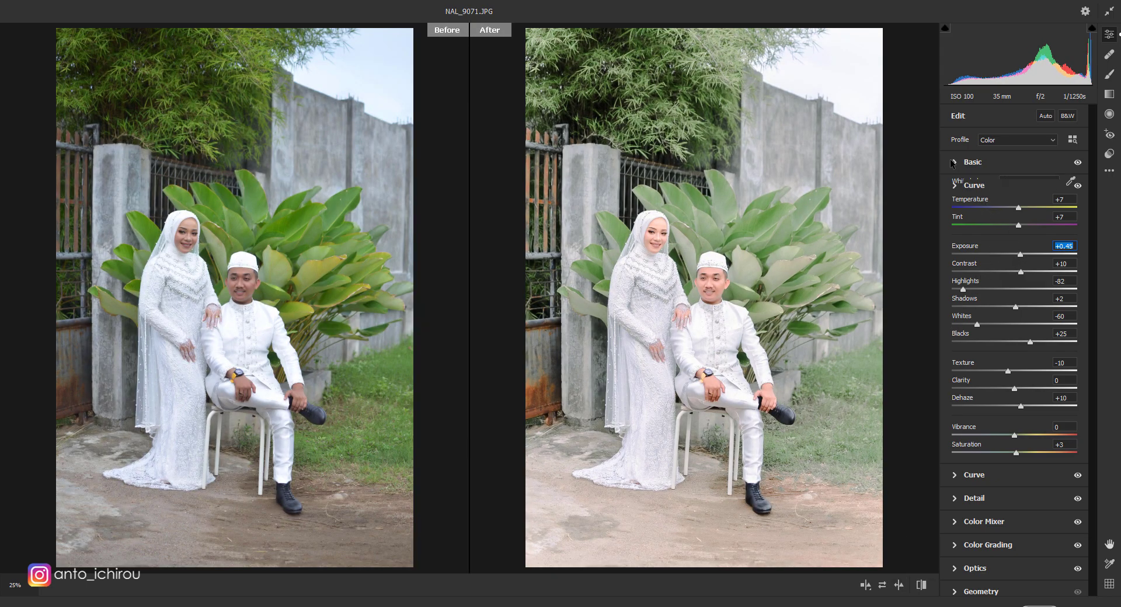
left_click(983, 231)
Desaturate the Greens to -48 and return the canvas zoom to 25%
left_click(960, 267)
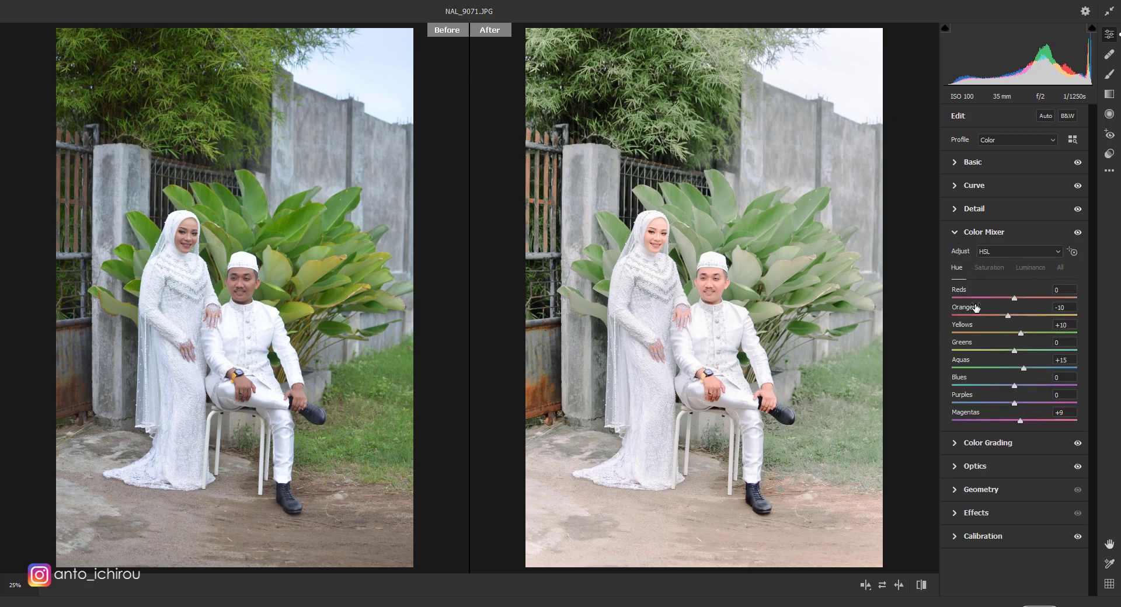
left_click(989, 267)
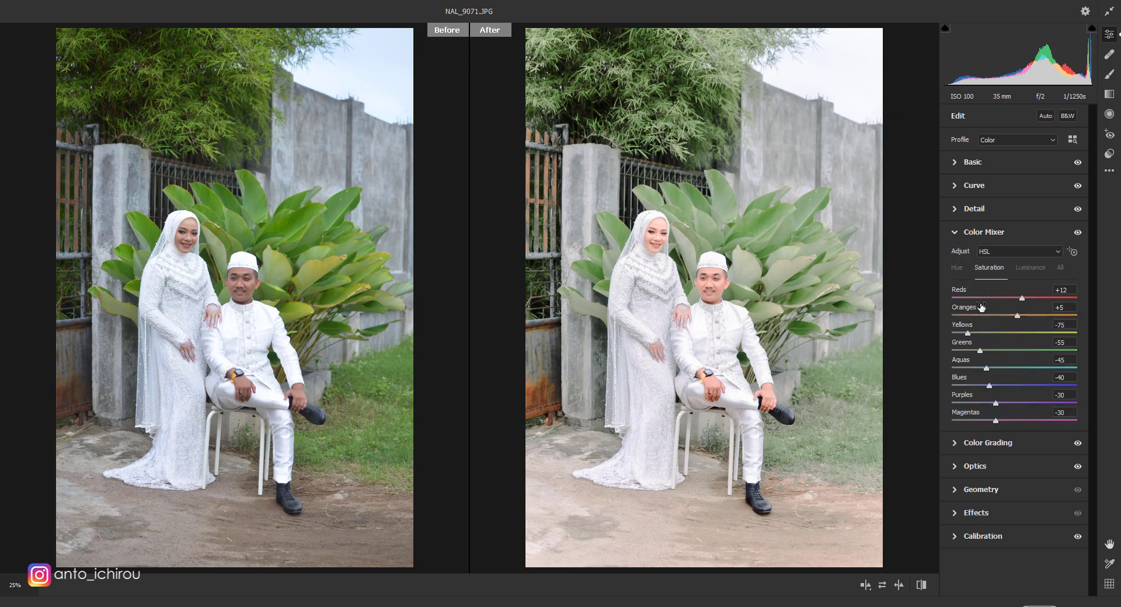
left_click(985, 349)
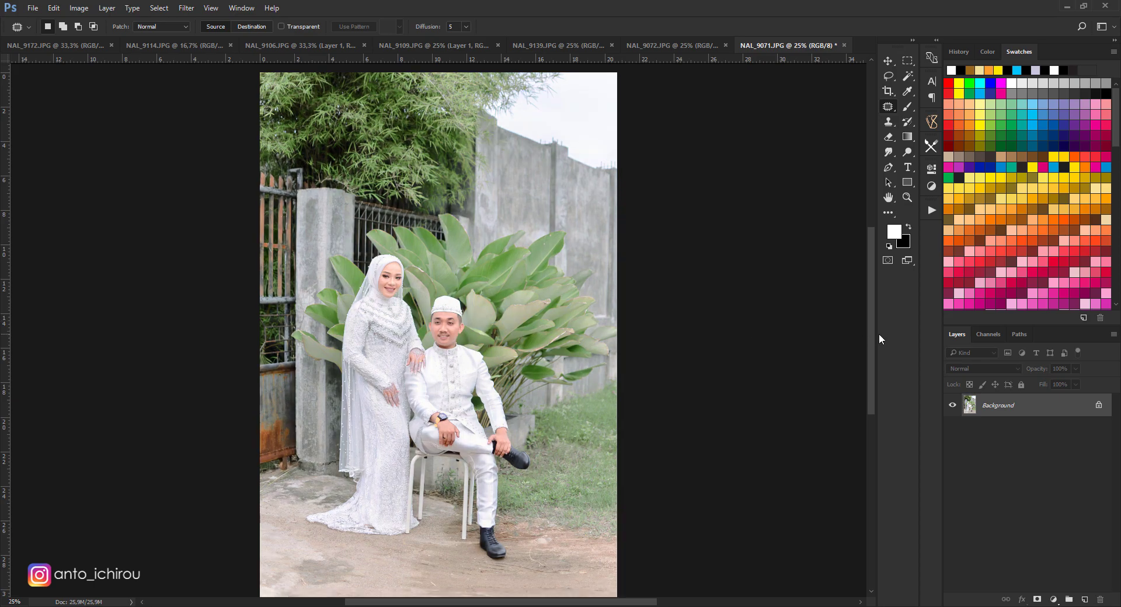
scroll(873, 331, "down", 1)
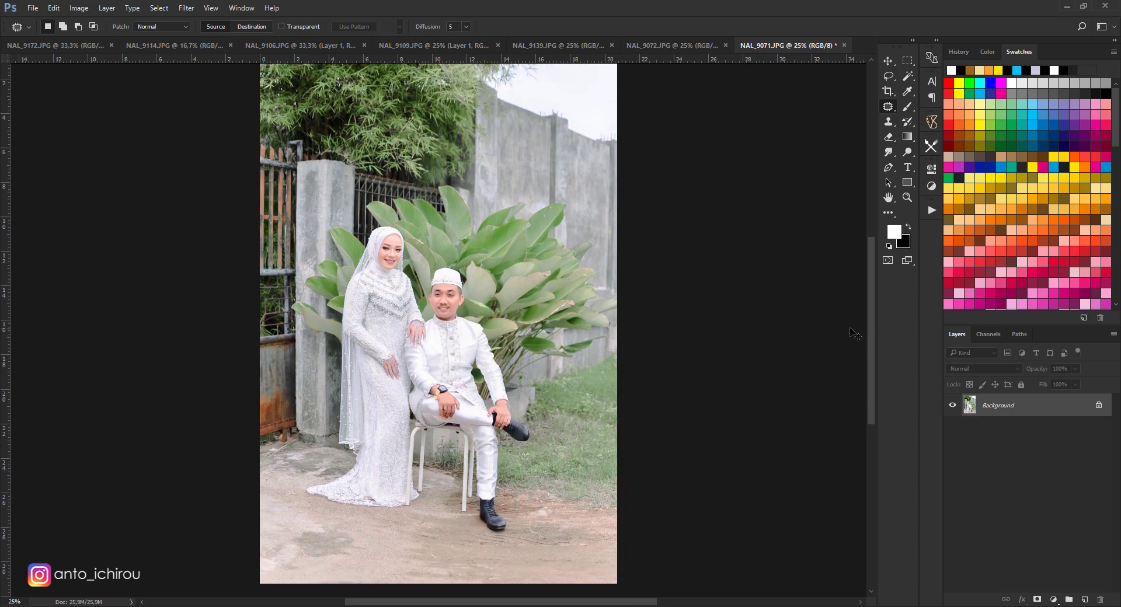
key("ctrl+minus")
key("ctrl+plus")
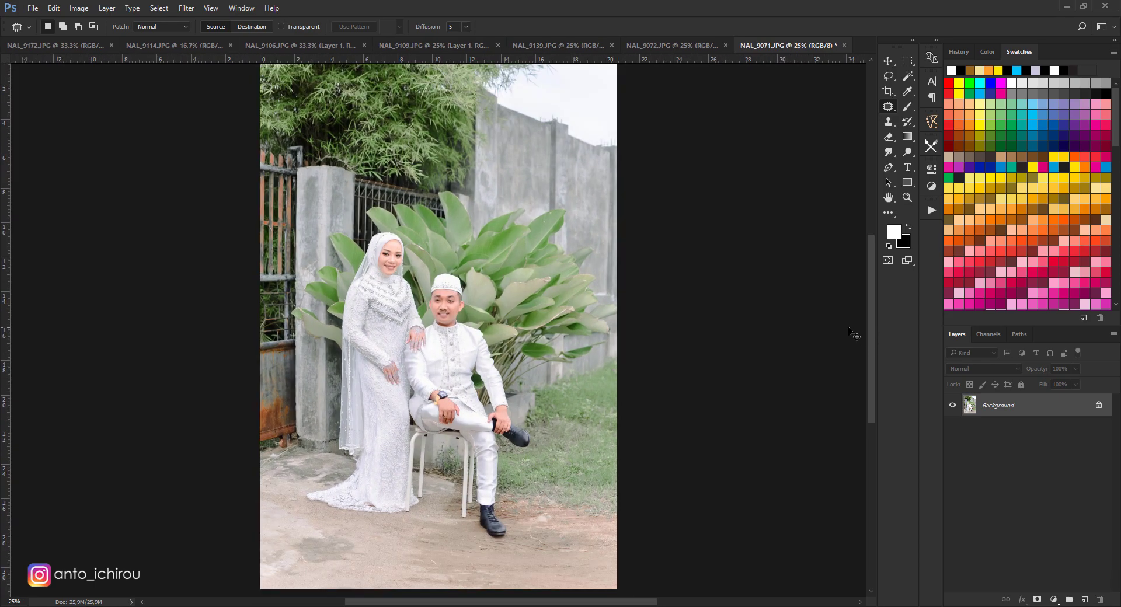